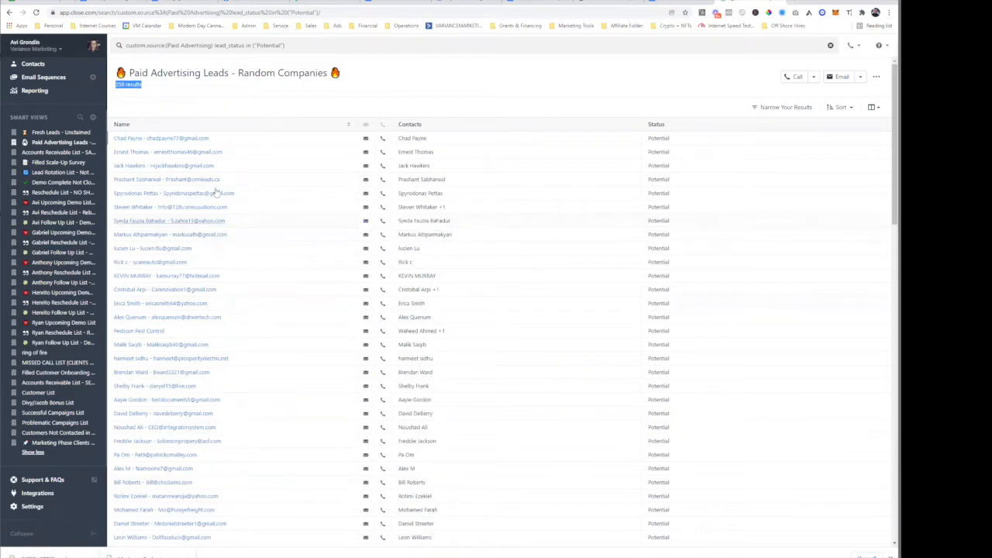
- Open a Paid Advertising lead's record in Close, review its activity timeline, and open a new tab
left_click(184, 152)
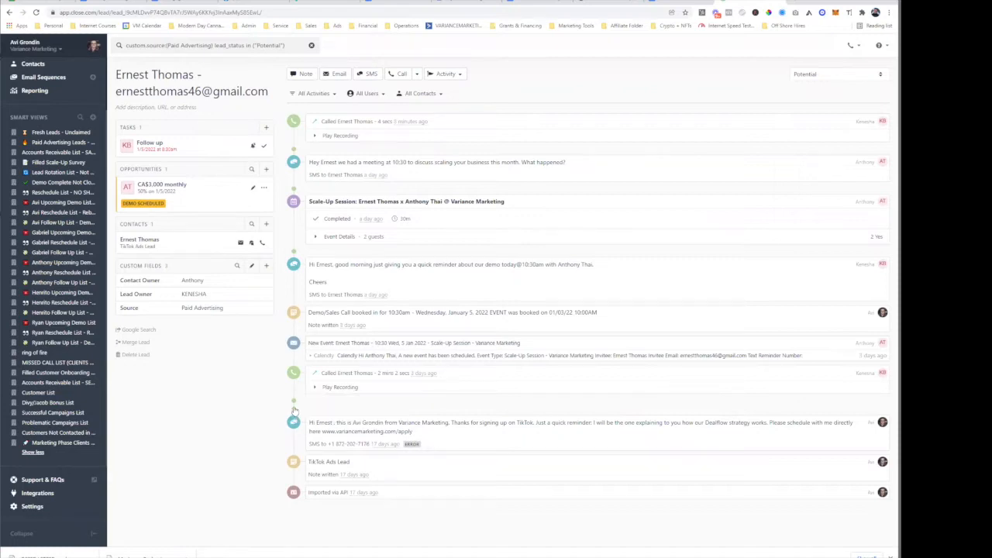
scroll(431, 374, "down", 1)
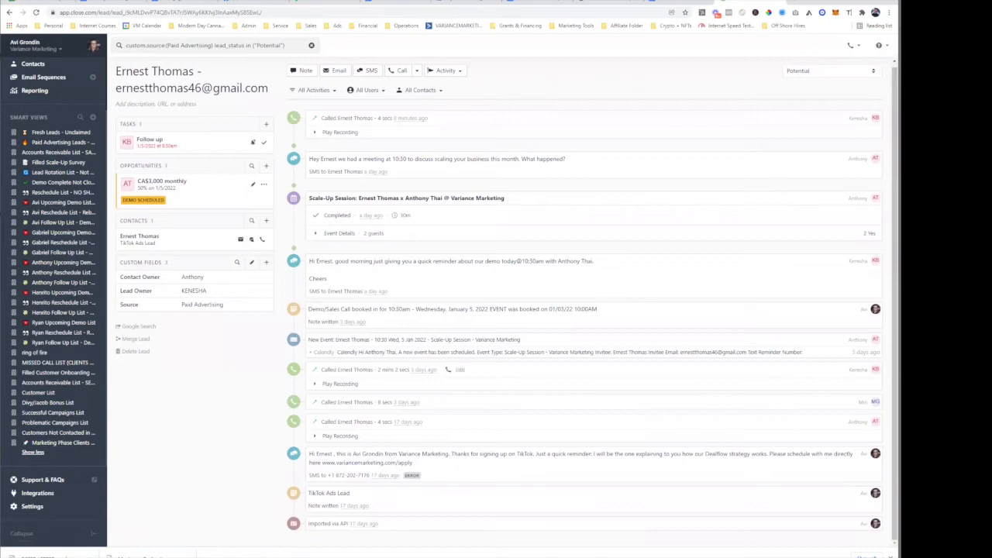
key("ctrl+t")
- Go to zapier.com and open the list of all Zaps
type("zapier.com")
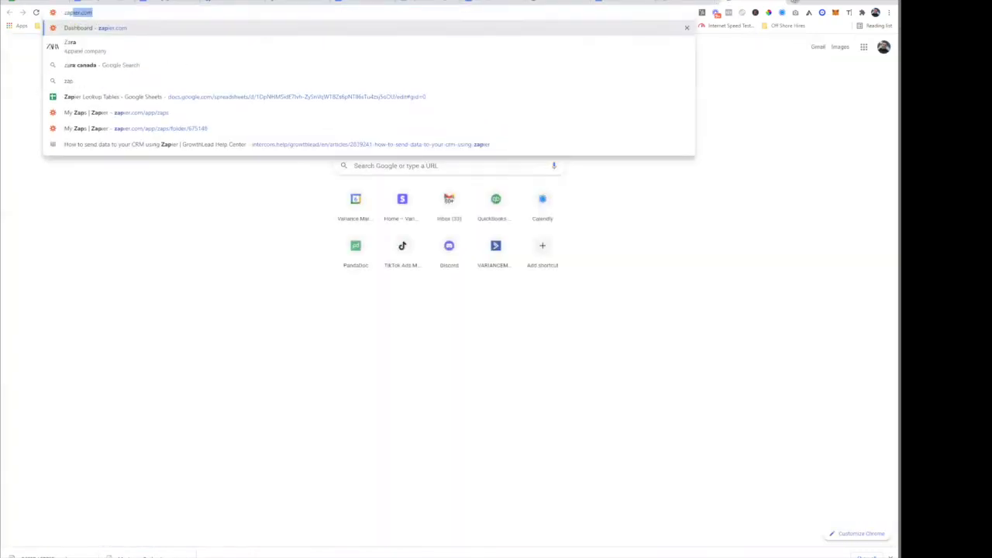
key("Return")
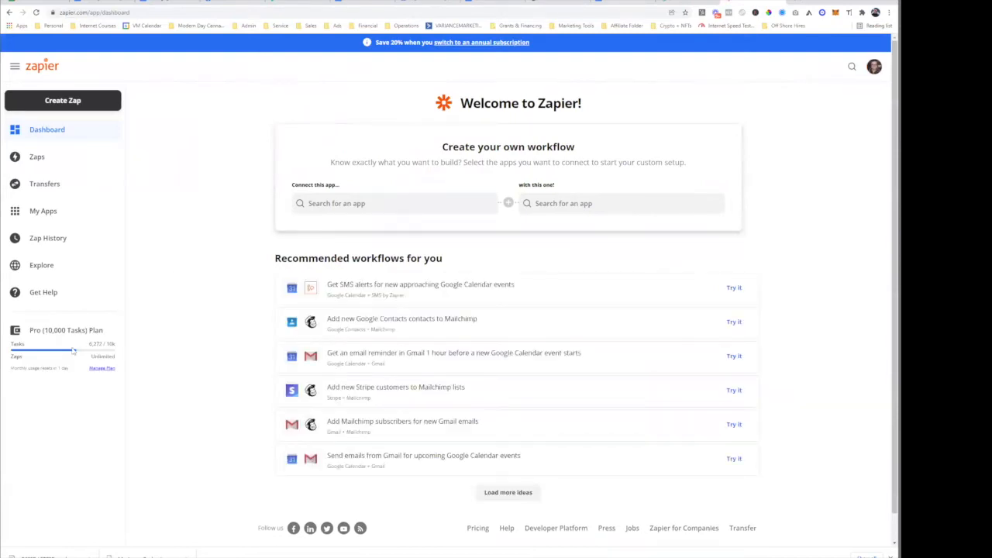
left_click(50, 157)
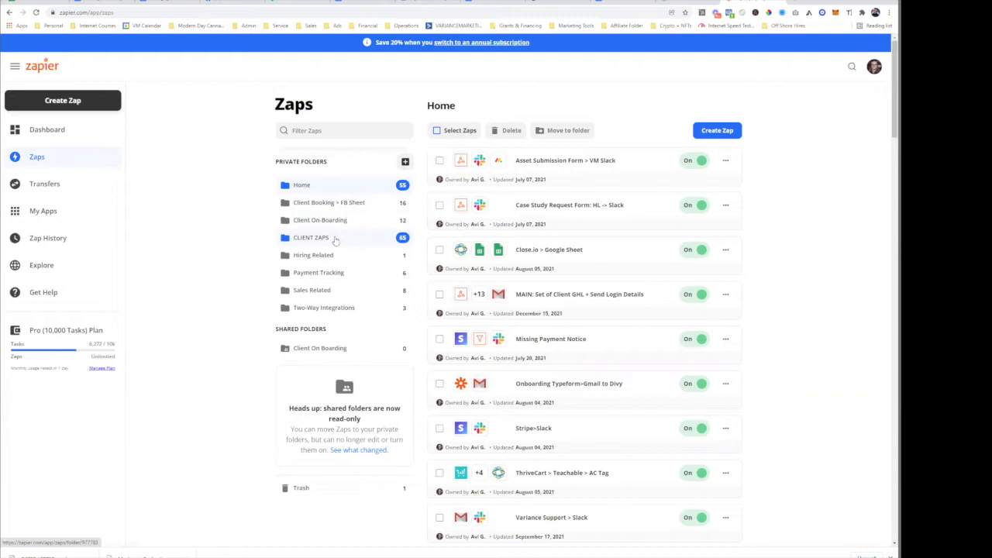
- Filter the Zaps by 'tiktok' and open the TikTok Lead Generation Ads: Dealflow/Remote Reps Campaign zap
left_click(342, 129)
type("tik tok")
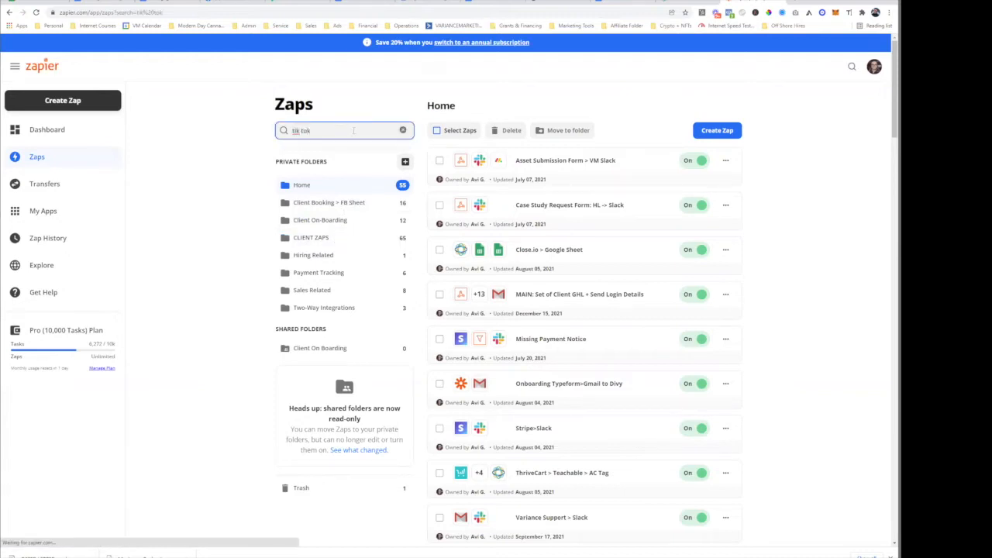
key("ctrl+a")
type("t")
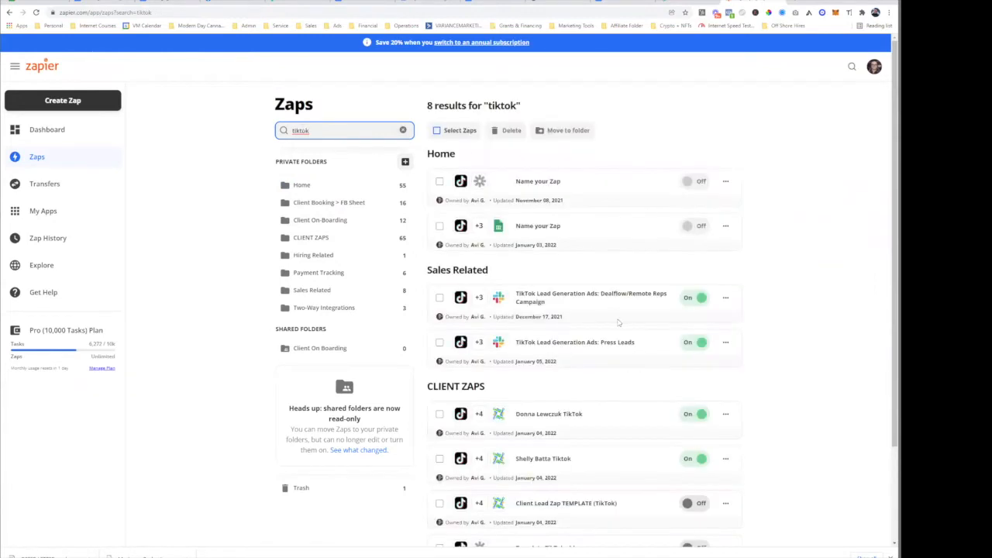
left_click(592, 299)
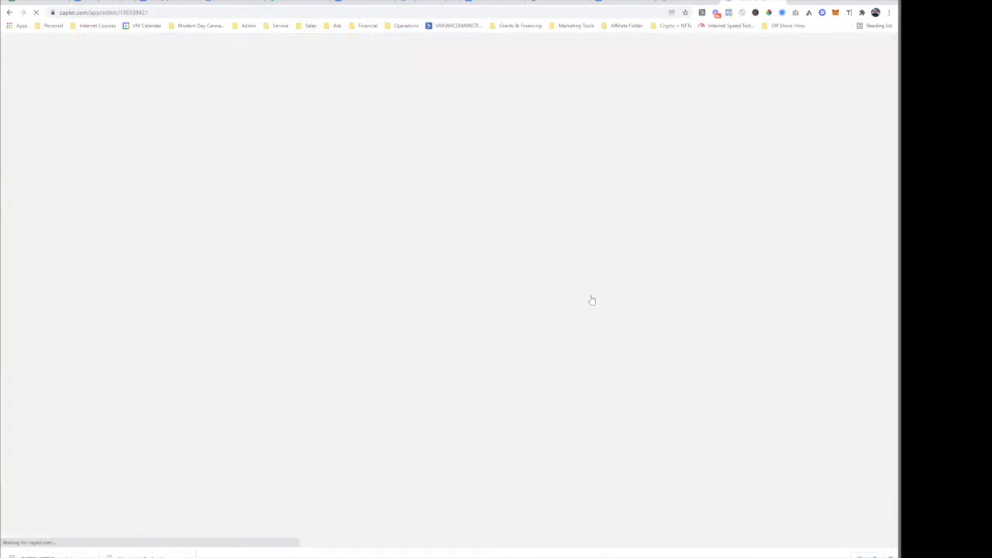
left_click(797, 5)
- Load the TikTok Ads Manager dashboard from the Ads bookmark folder
left_click(337, 26)
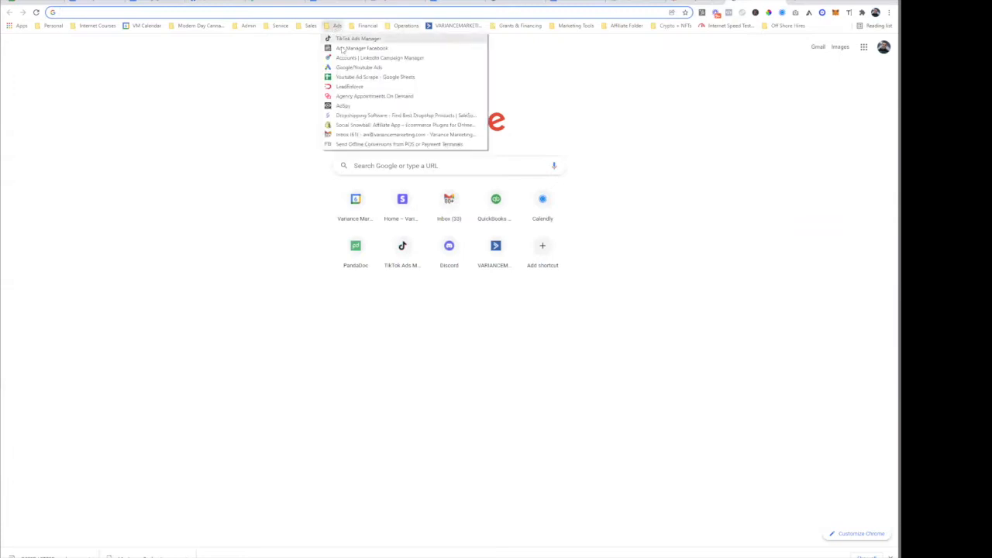
left_click(363, 39)
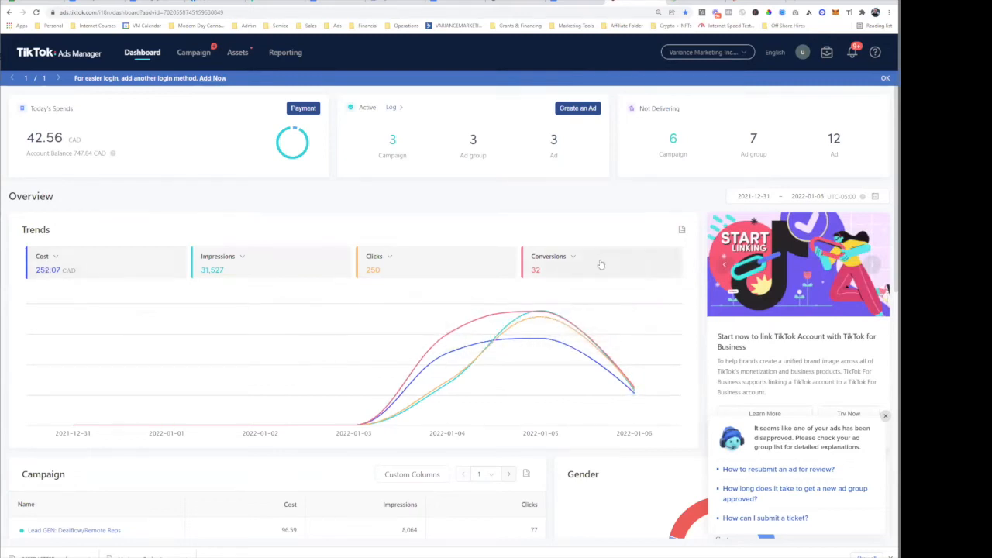
left_click(56, 257)
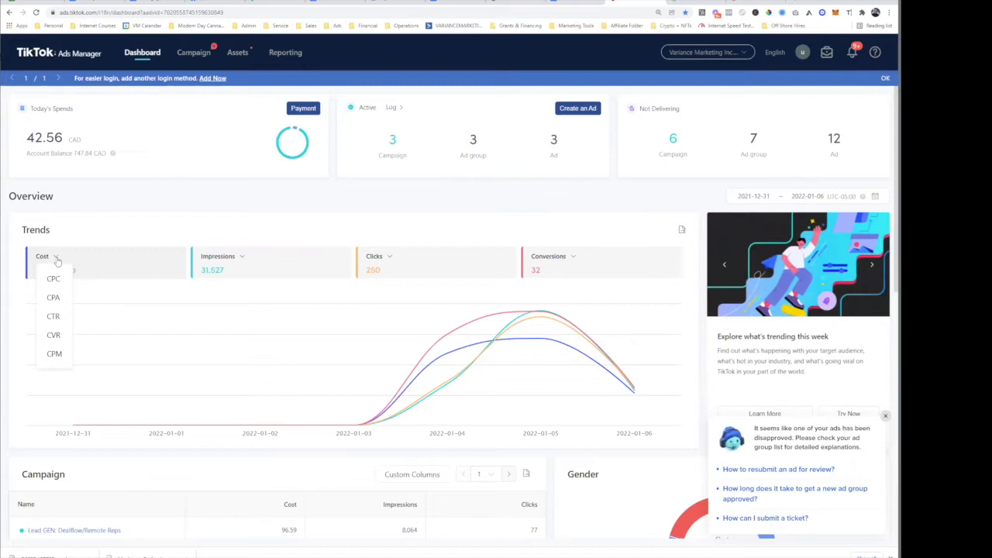
left_click(139, 238)
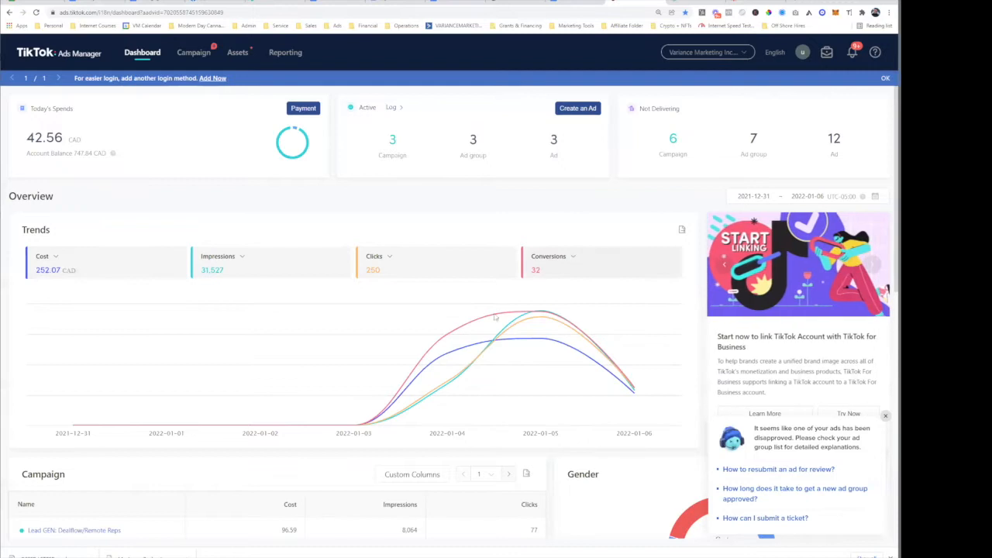
left_click(54, 256)
- Show the TikTok Ads Manager Campaign list with its 4 campaigns
left_click(196, 53)
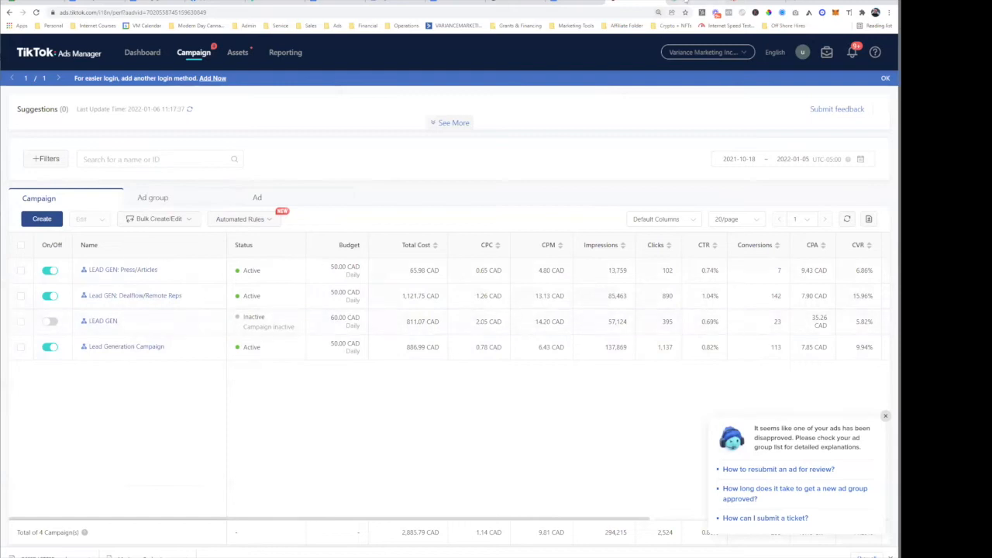
- Open the Paid Advertising Leads list in Close, then return to the Dealflow/Remote Reps zap
left_click(686, 3)
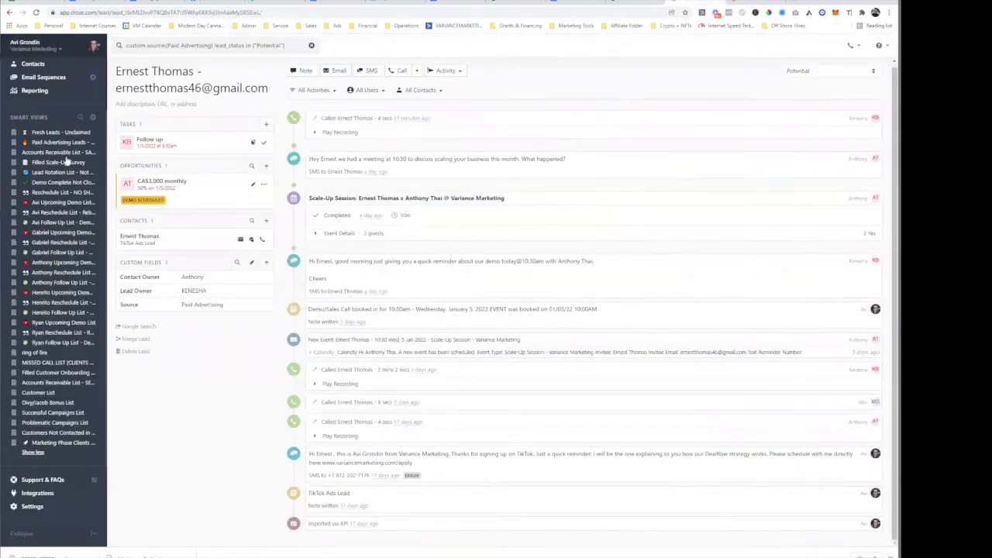
left_click(32, 144)
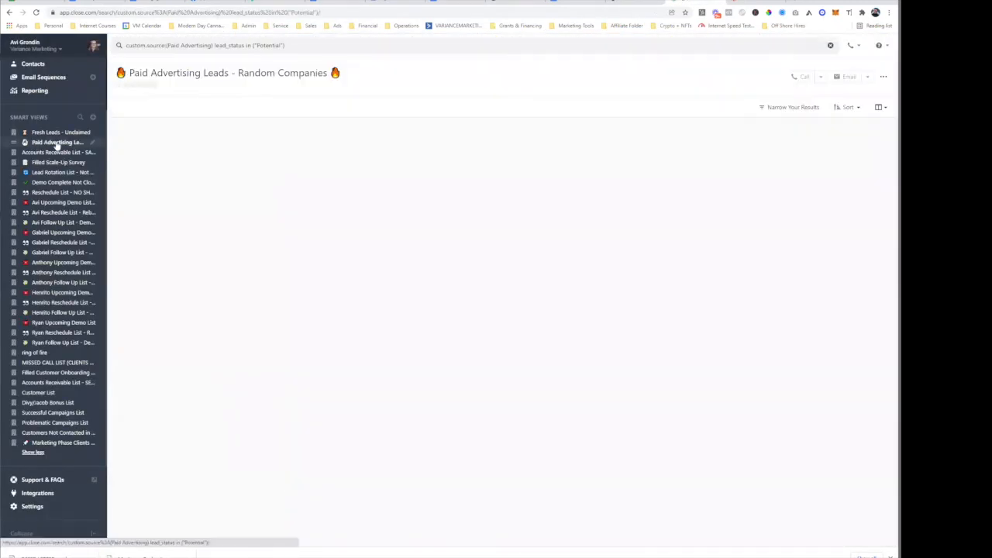
left_click(750, 2)
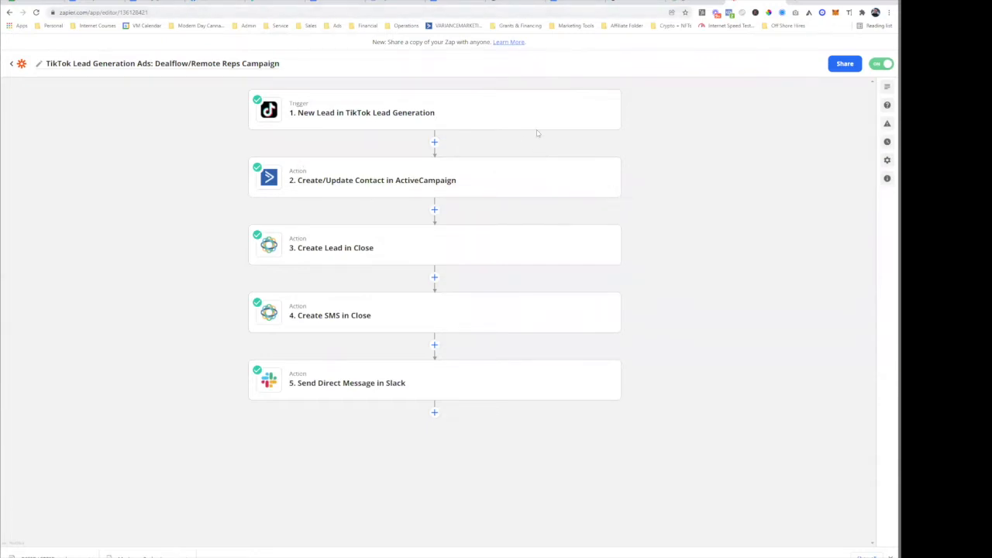
- Expand the step 1 New Lead in TikTok Lead Generation trigger card in the zap editor
triple_click(79, 13)
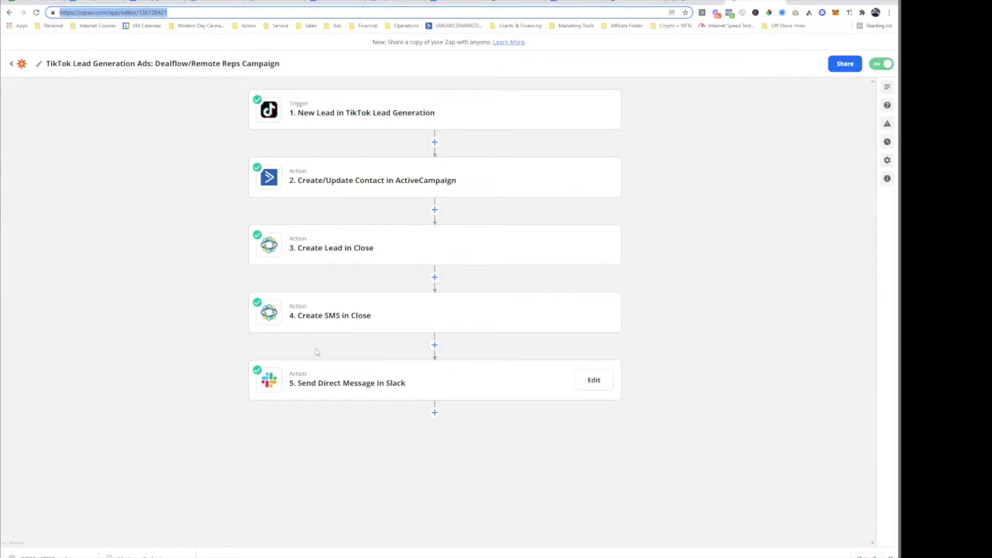
left_click(630, 4)
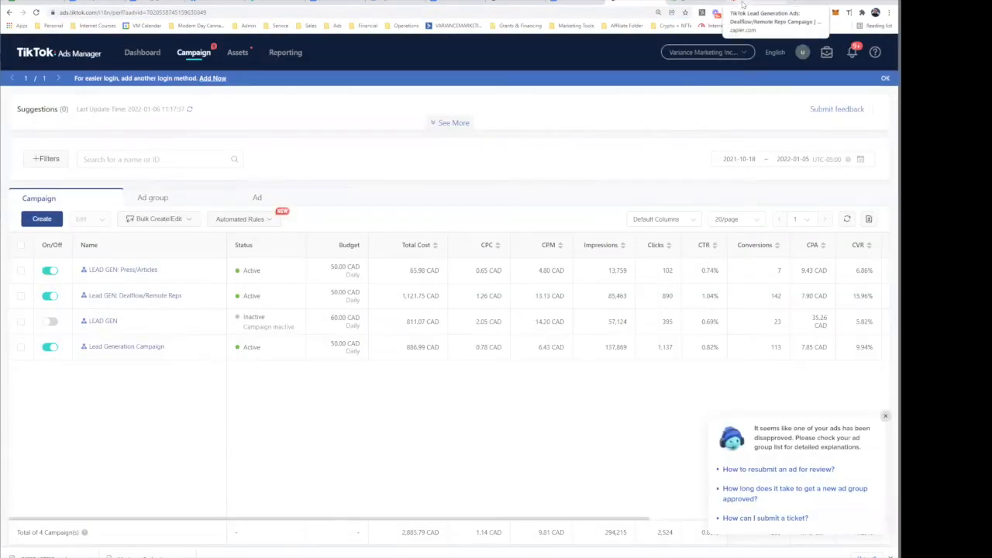
left_click(740, 4)
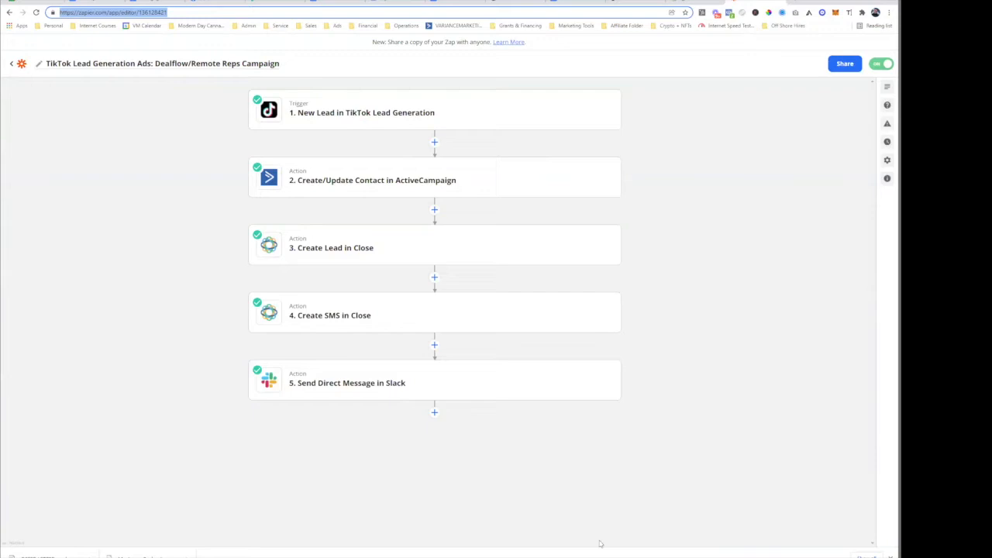
left_click(356, 114)
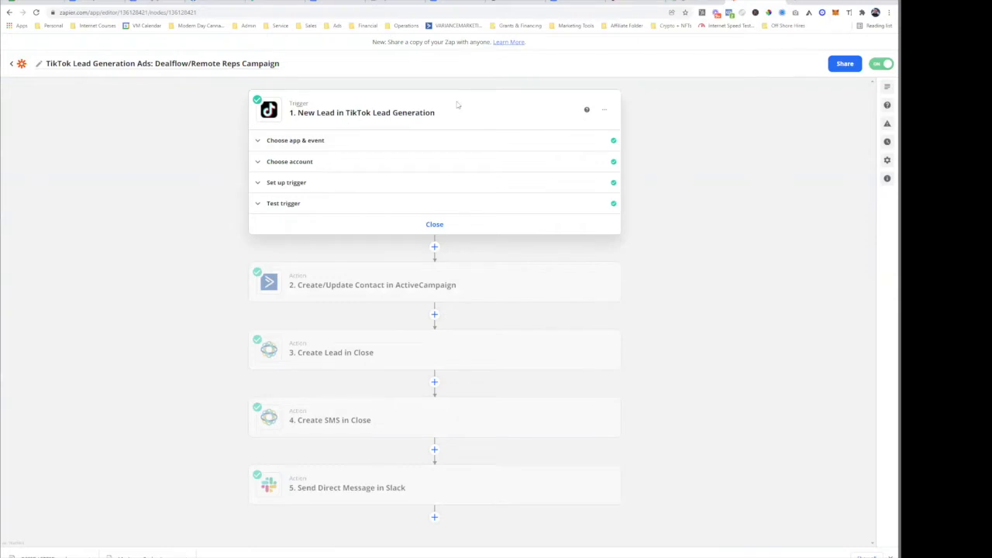
- Expand the trigger's app and event settings and cancel the app picker, keeping TikTok
left_click(305, 144)
left_click(349, 170)
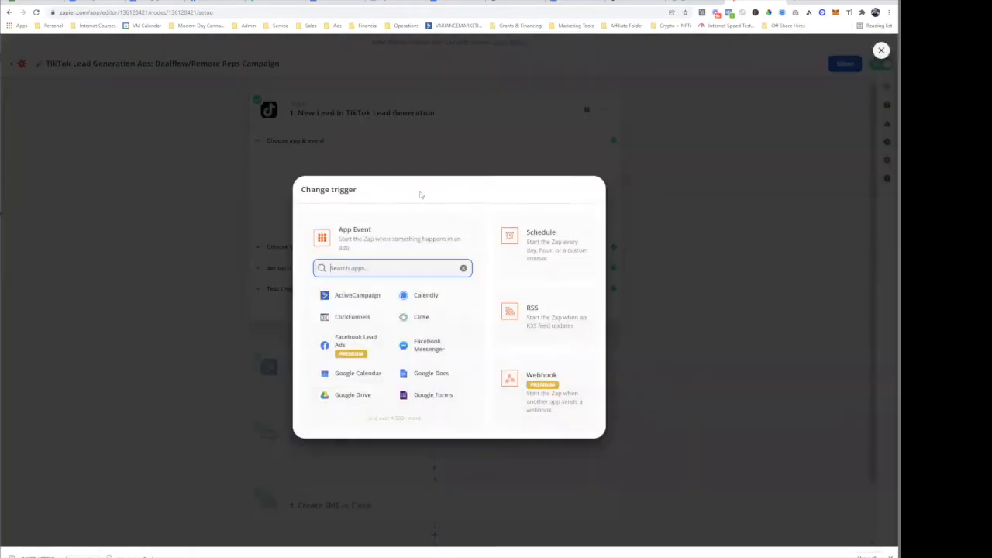
type("facebook")
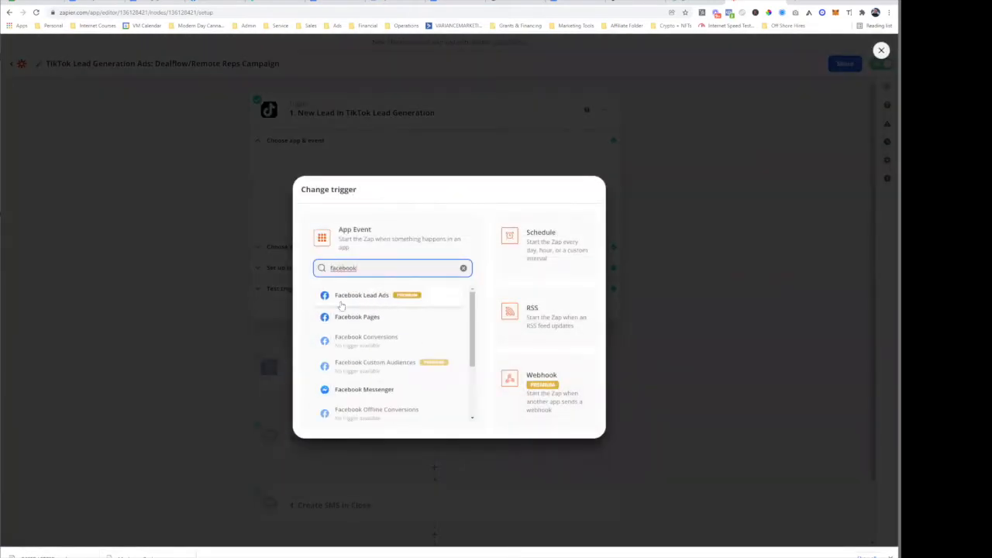
left_click(642, 234)
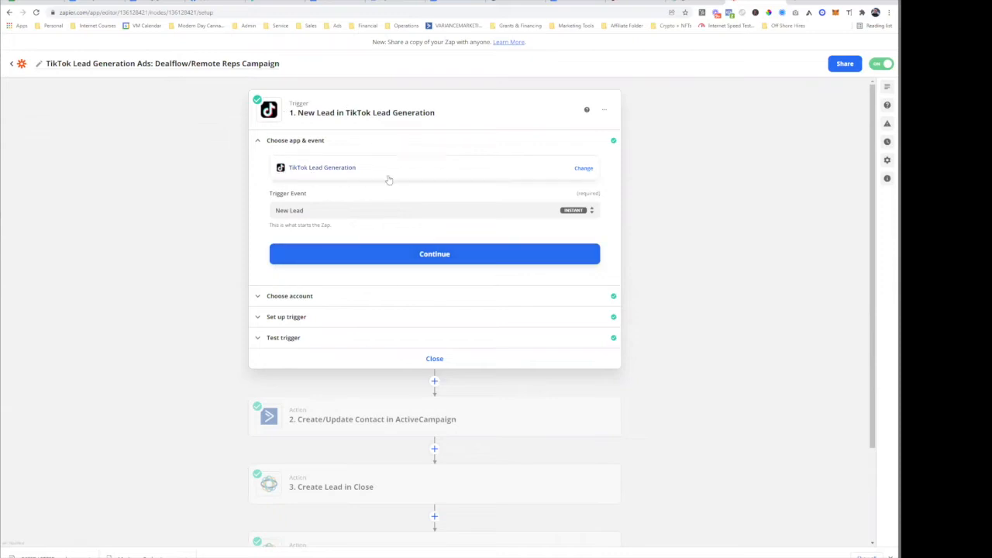
- Keep New Lead as the trigger event, confirm, and continue to the ActiveCampaign step
left_click_drag(275, 193, 404, 203)
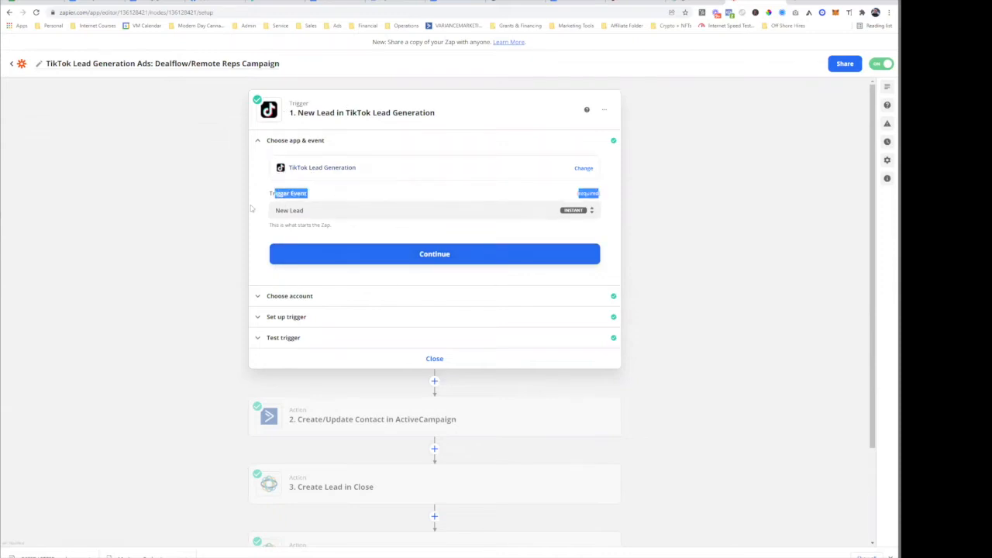
left_click(296, 208)
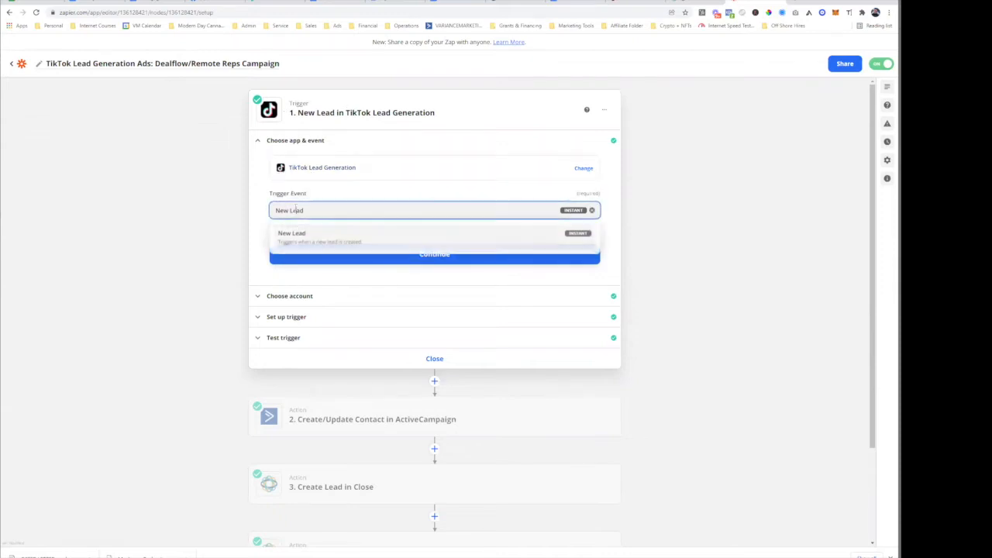
left_click(345, 245)
left_click(377, 256)
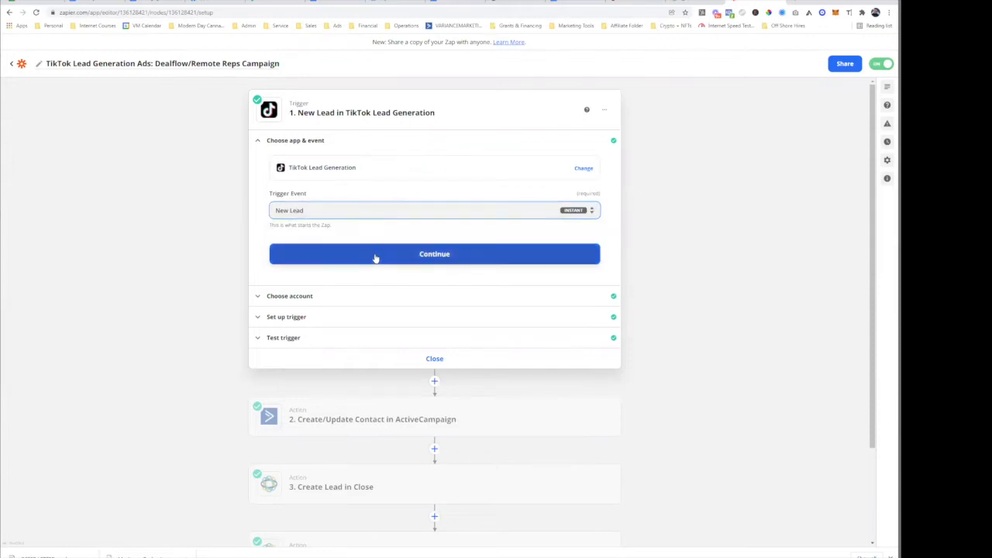
left_click(333, 364)
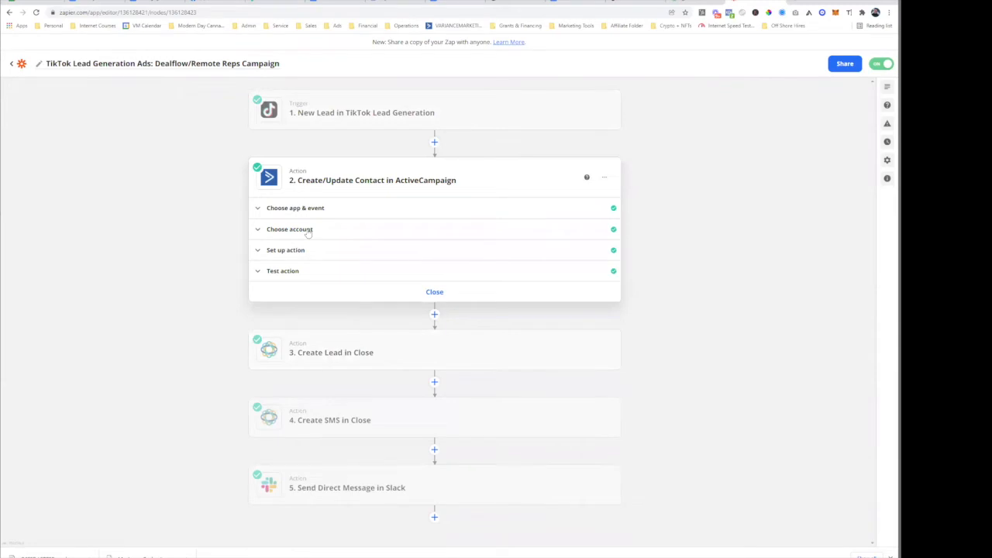
- Review the ActiveCampaign step's action events, keeping Create/Update Contact, and open a new tab
left_click(293, 206)
left_click(333, 278)
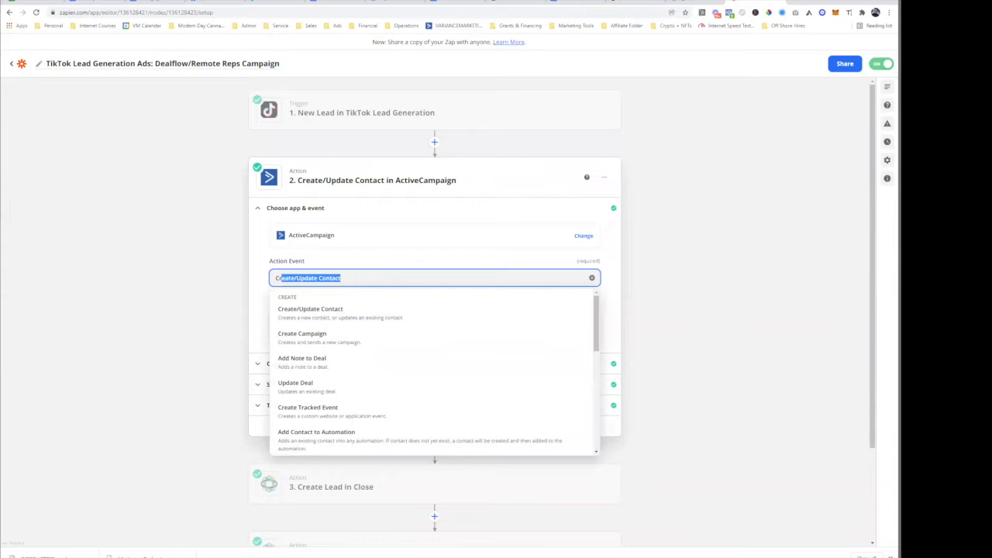
left_click(196, 281)
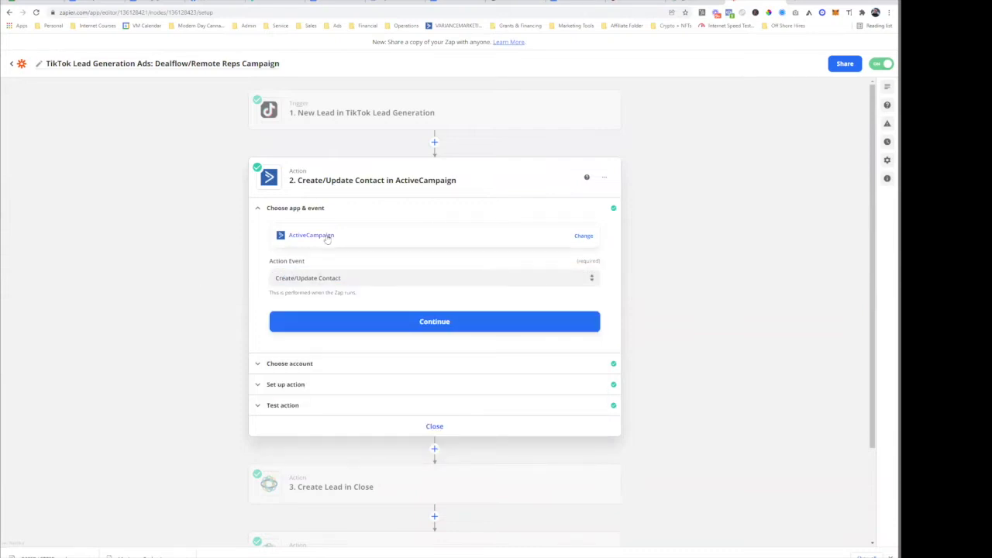
left_click(792, 2)
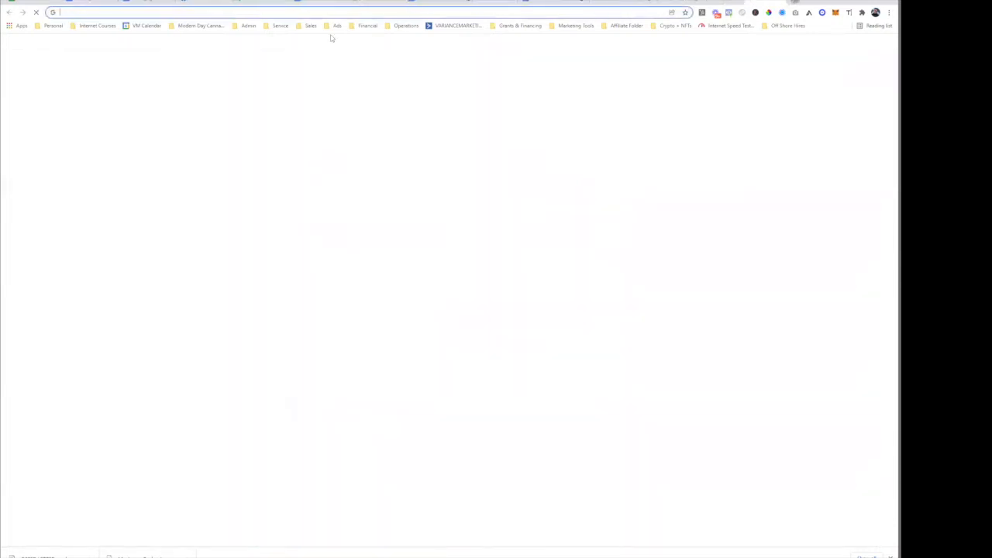
- Load ActiveCampaign and open the Dealflow Nurture Sequence automation
left_click(456, 26)
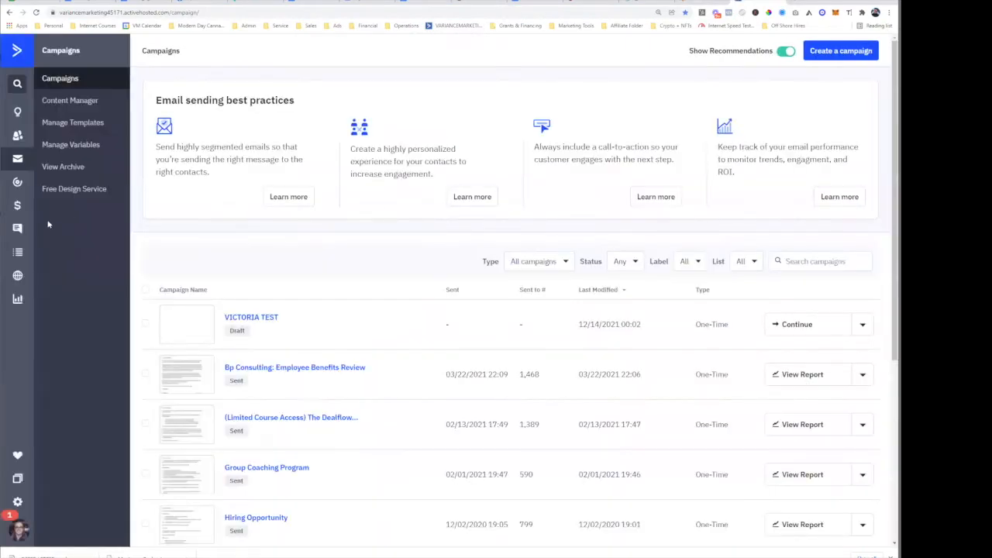
left_click(17, 183)
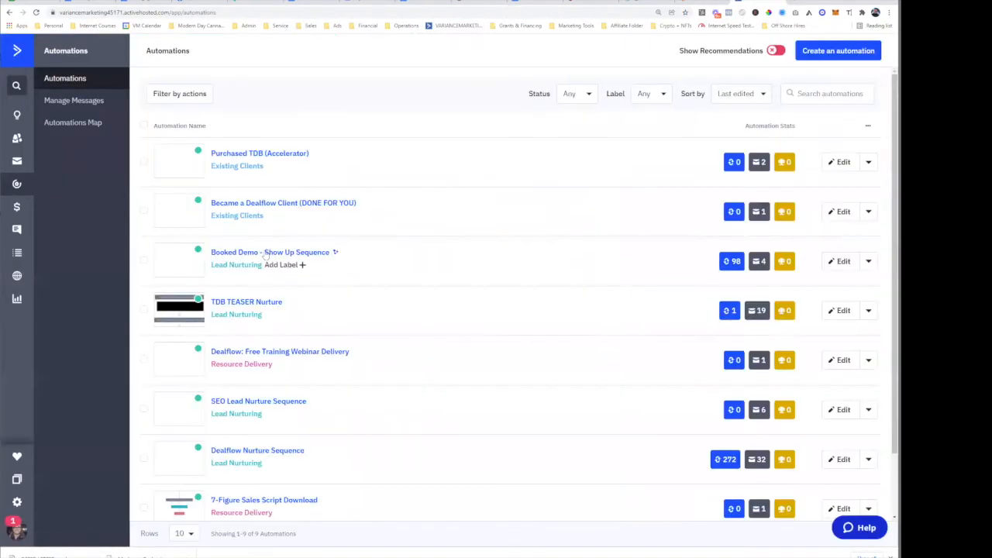
left_click(264, 456)
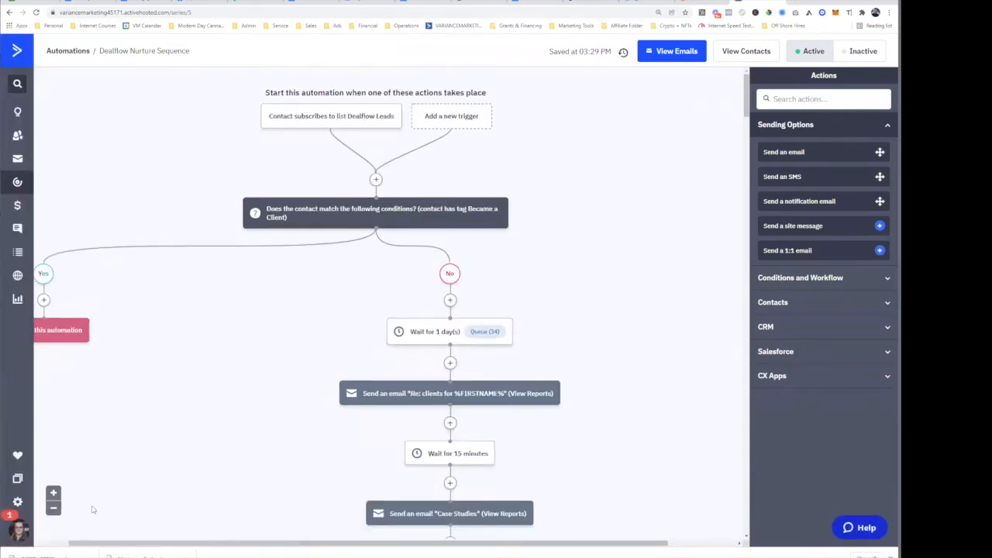
- Zoom out and scroll through the automation's Became a Client check and daily email-and-wait steps
left_click(54, 507)
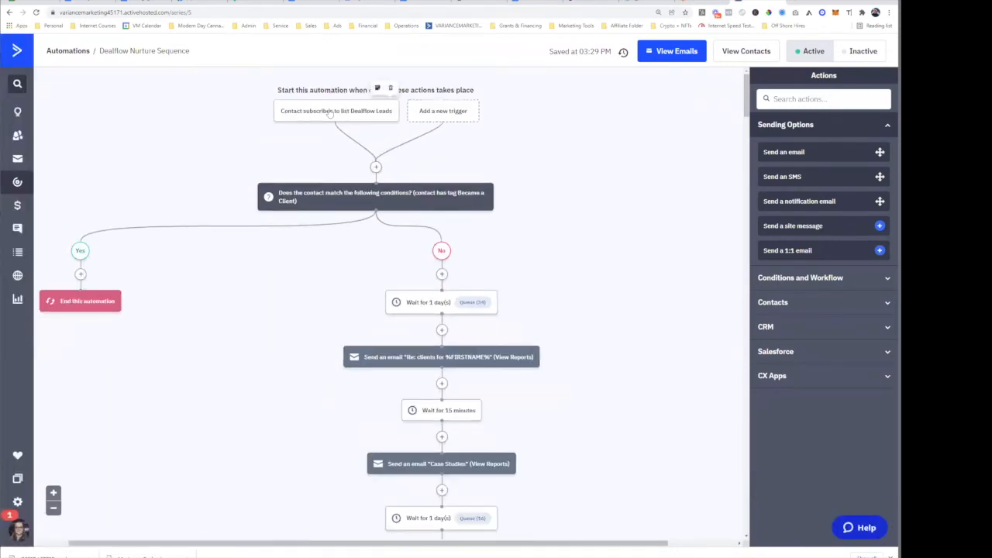
scroll(436, 259, "down", 2)
mouse_move(434, 206)
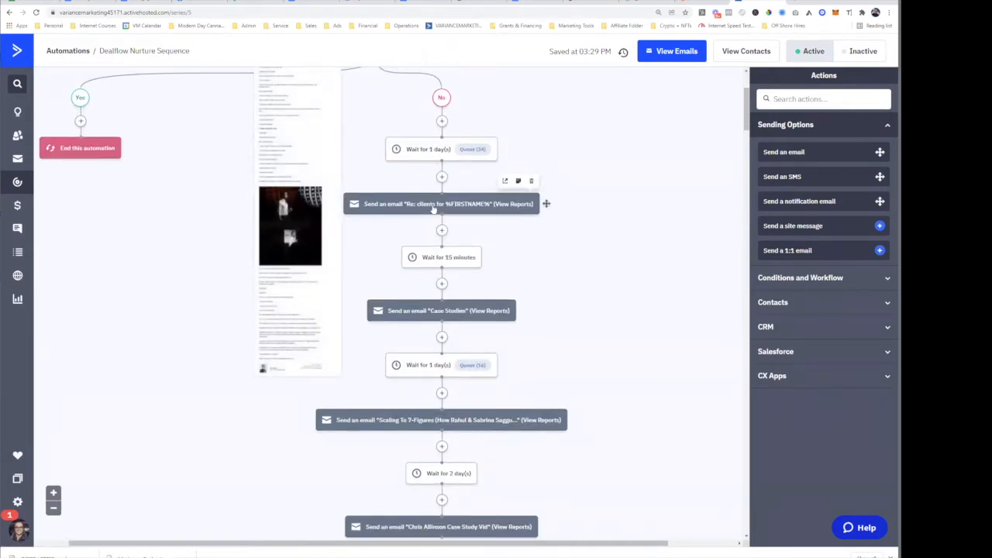
mouse_move(435, 312)
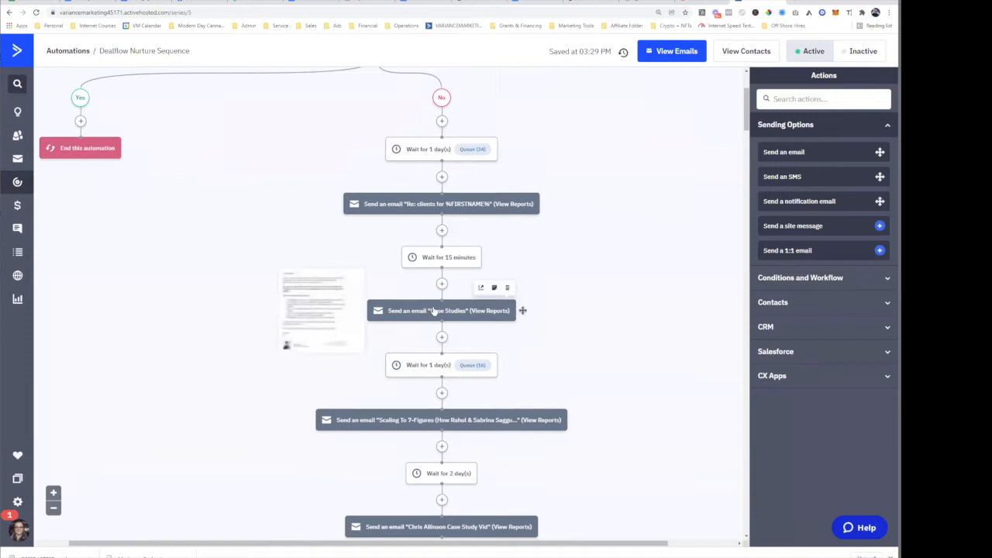
mouse_move(437, 421)
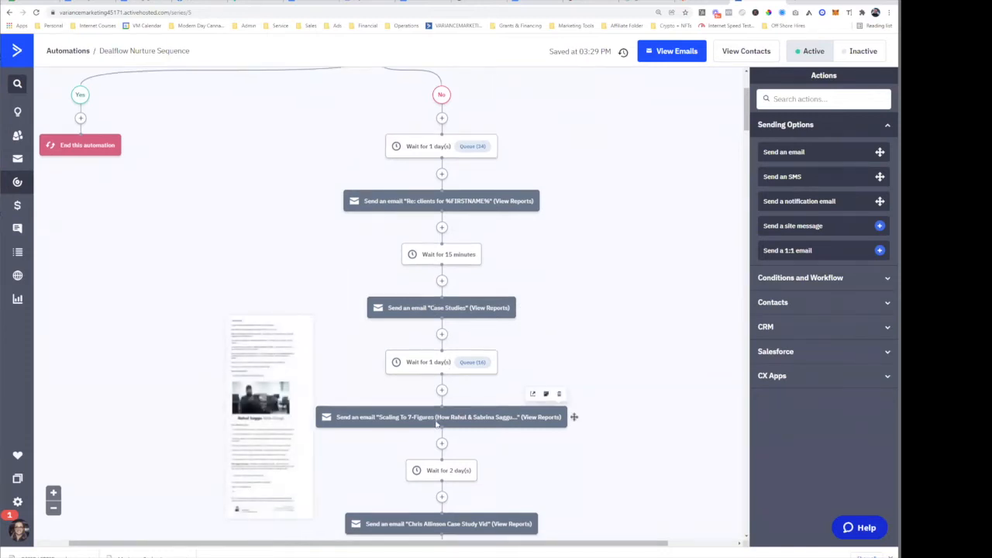
scroll(436, 423, "down", 4)
mouse_move(442, 225)
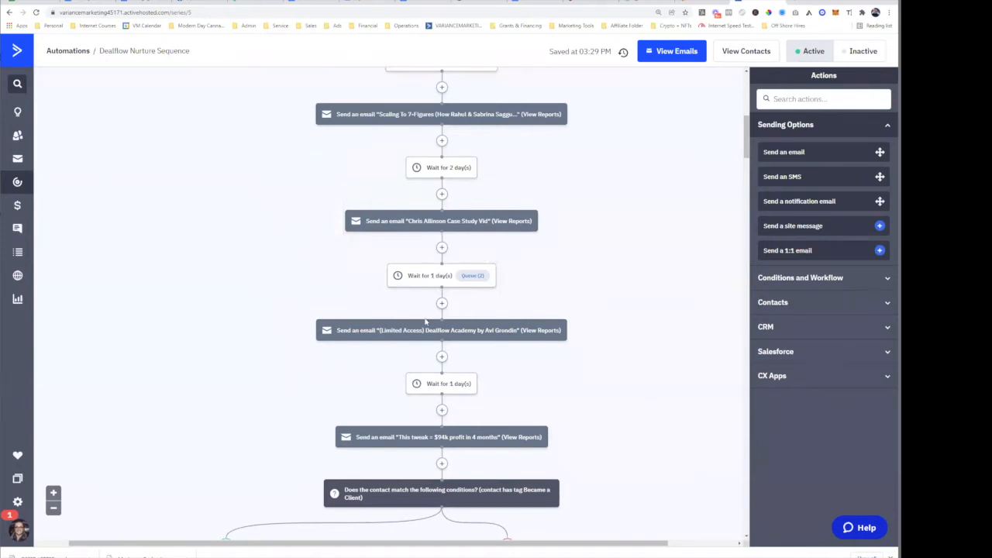
scroll(425, 318, "down", 2)
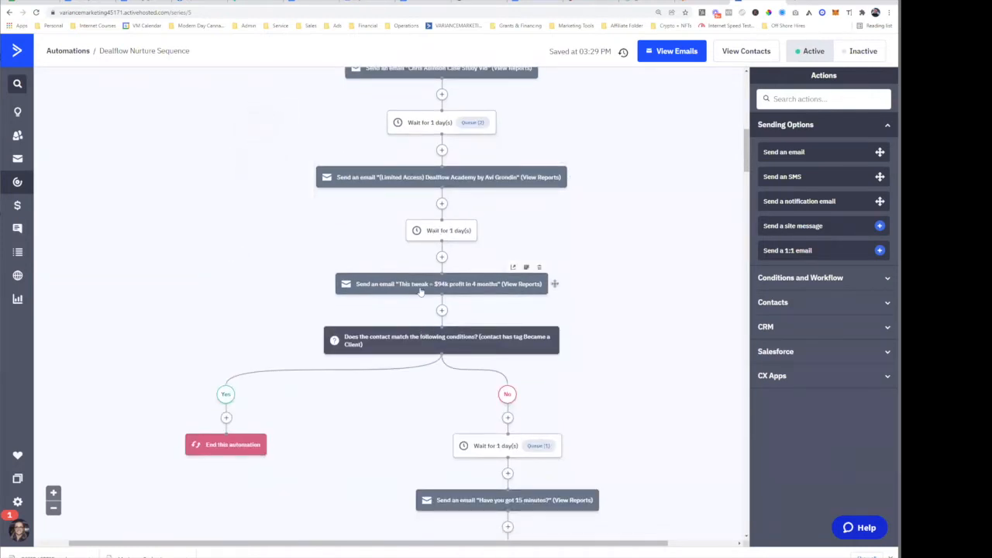
scroll(421, 291, "down", 15)
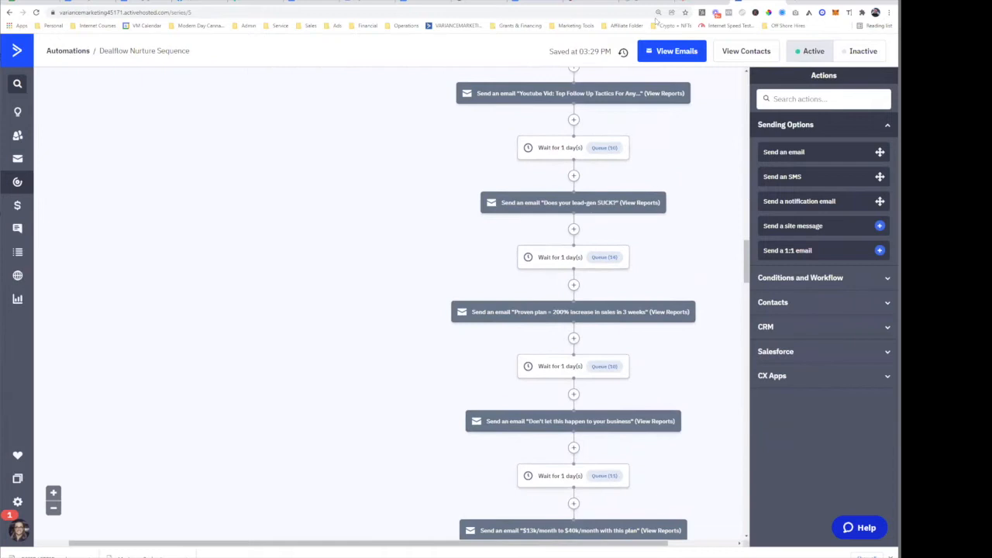
- Check the Zapier zap, then return to the automation and scroll through it again
left_click(689, 4)
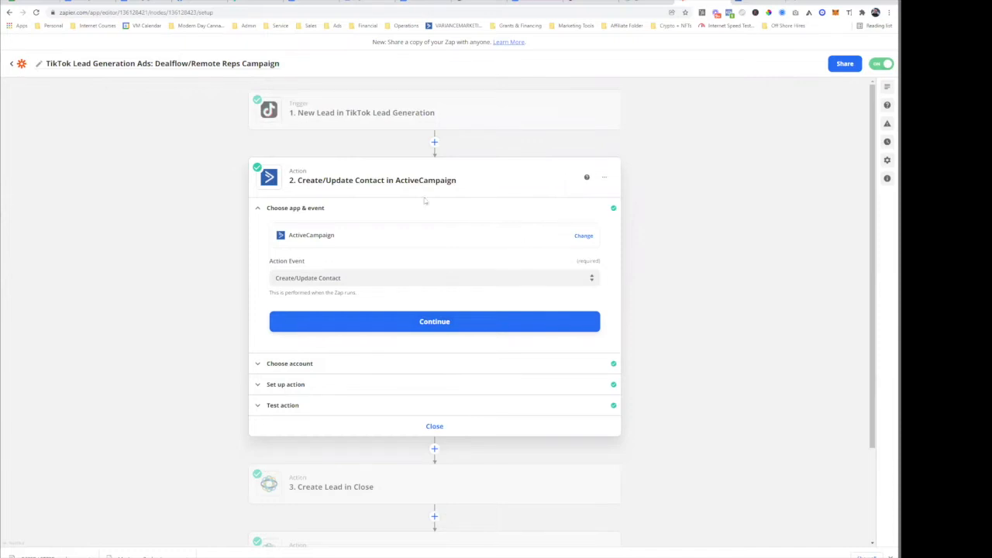
key("ctrl+Tab")
scroll(525, 402, "up", 15)
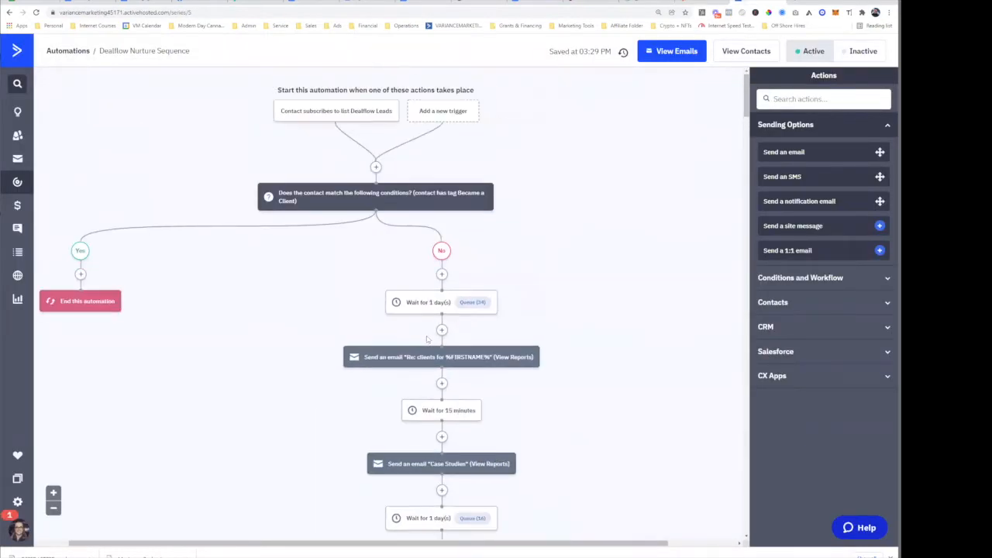
scroll(223, 178, "down", 15)
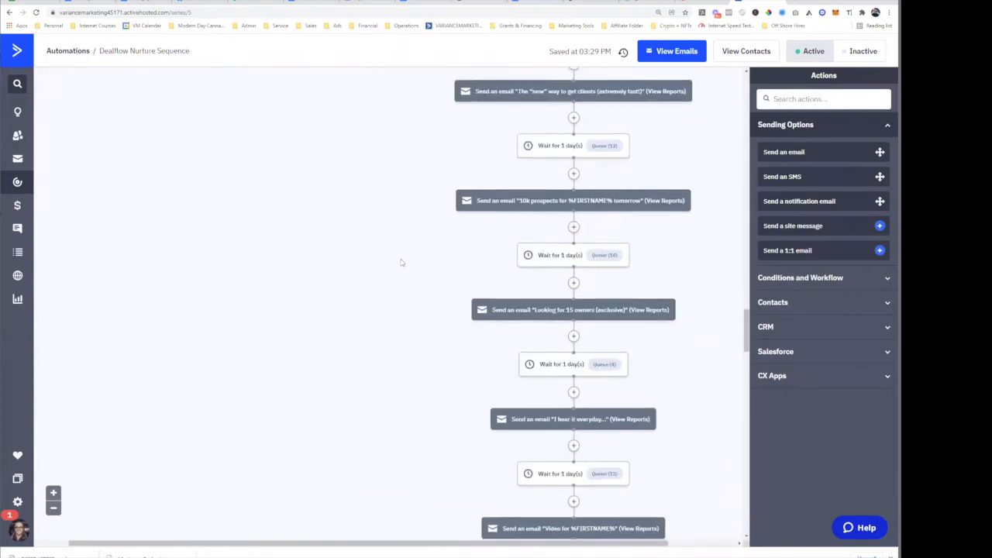
scroll(401, 262, "up", 10)
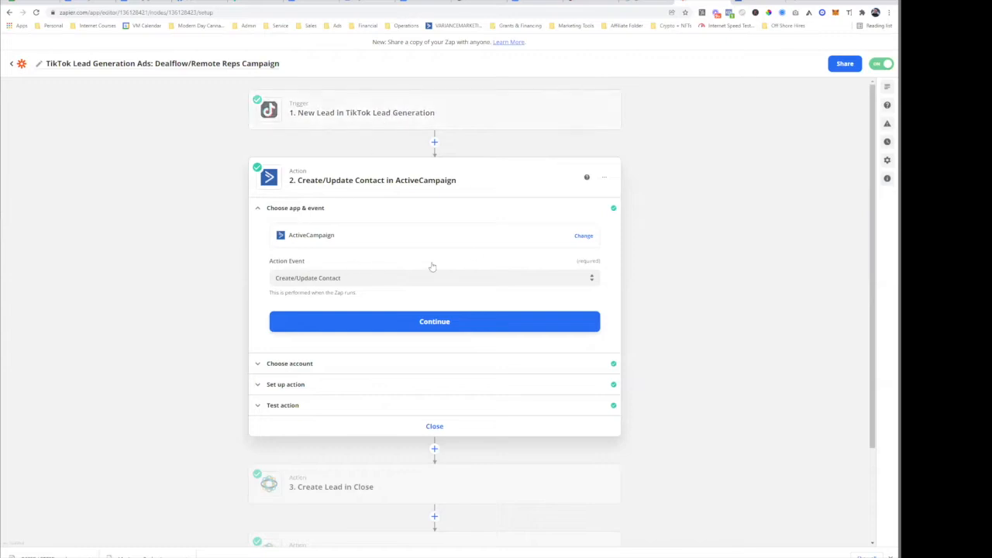
- Expand the ActiveCampaign step's action setup to review its mapped contact fields
left_click(326, 365)
left_click(325, 334)
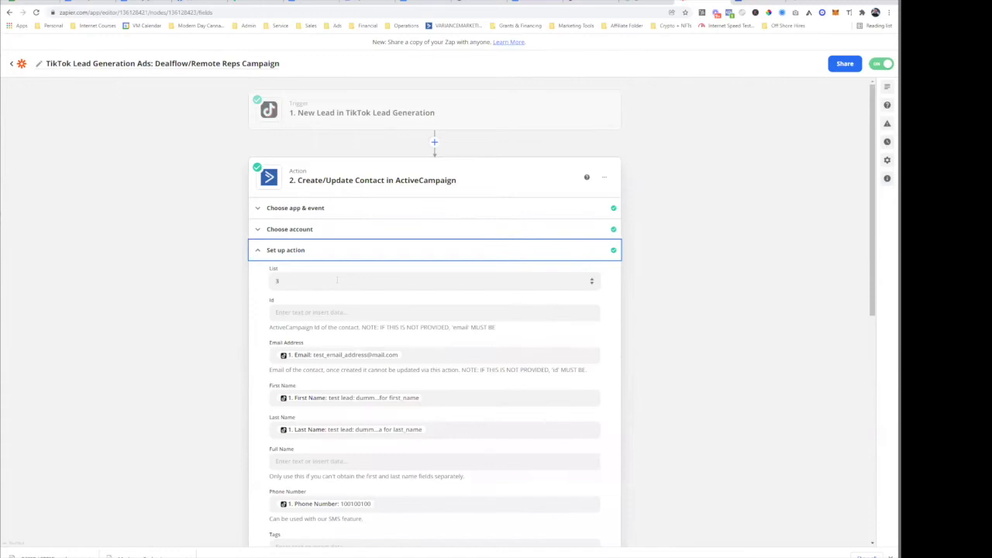
scroll(318, 262, "up", 1)
left_click_drag(297, 181, 458, 188)
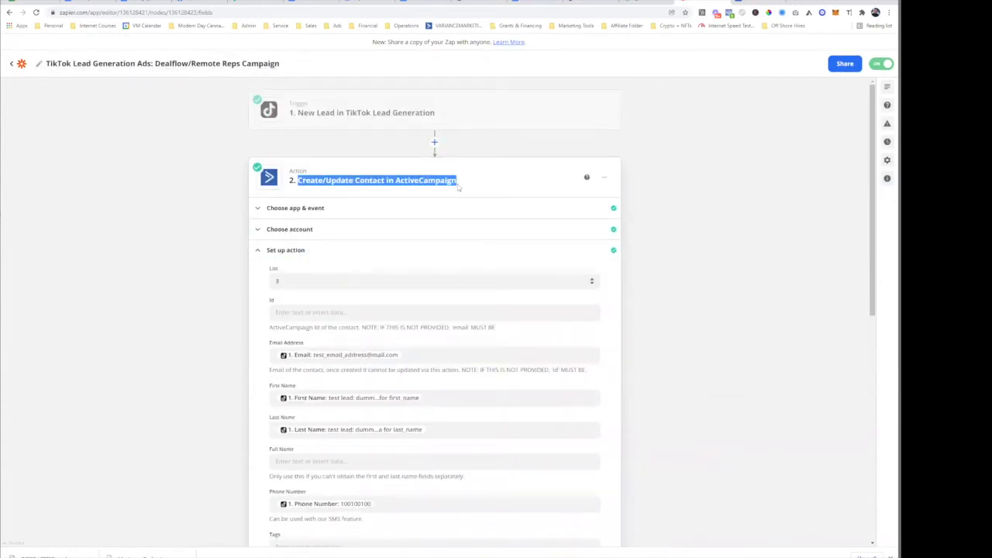
key("ctrl+Tab")
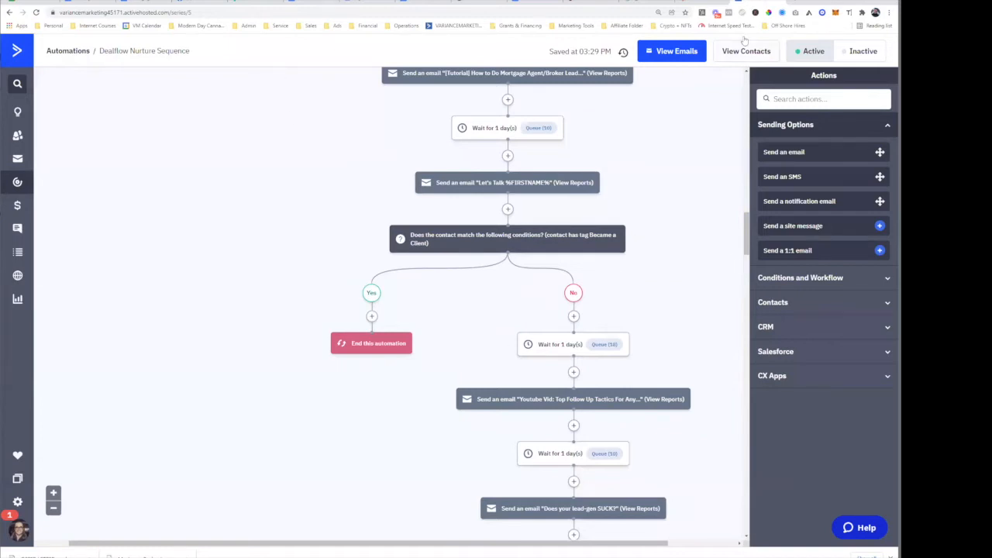
left_click(710, 4)
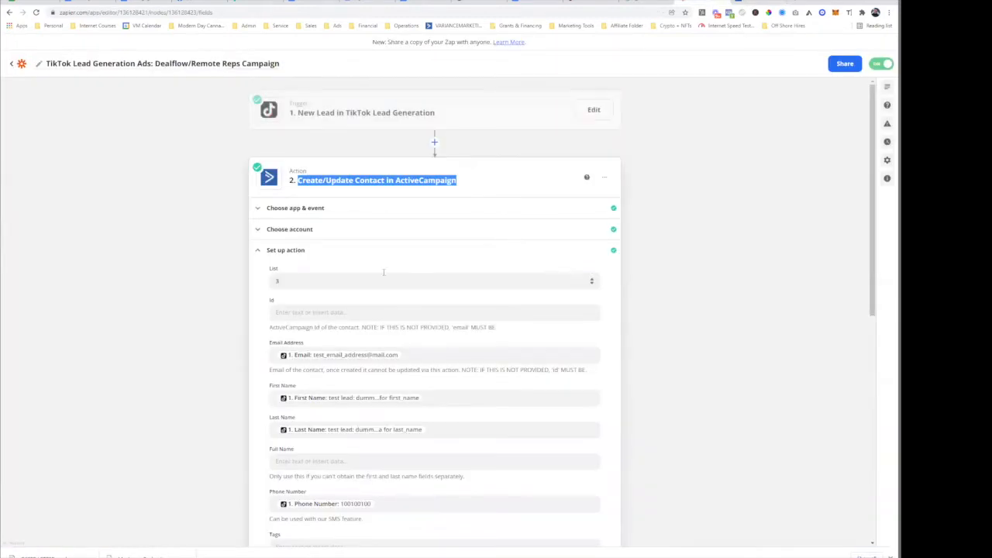
scroll(383, 272, "down", 4)
scroll(341, 284, "up", 3)
scroll(341, 283, "down", 2)
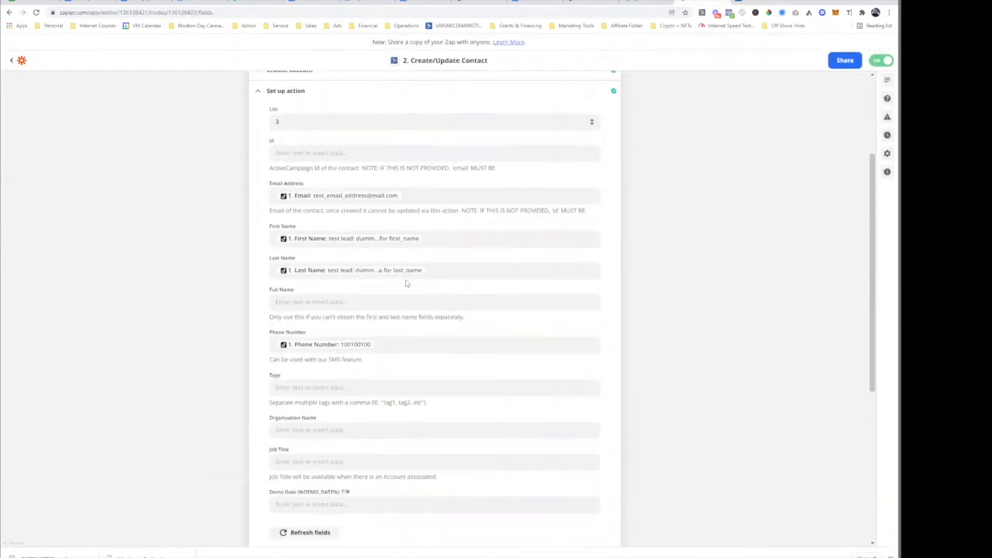
- Check the List dropdown, leaving it set to 3, and scroll down the form
left_click(457, 123)
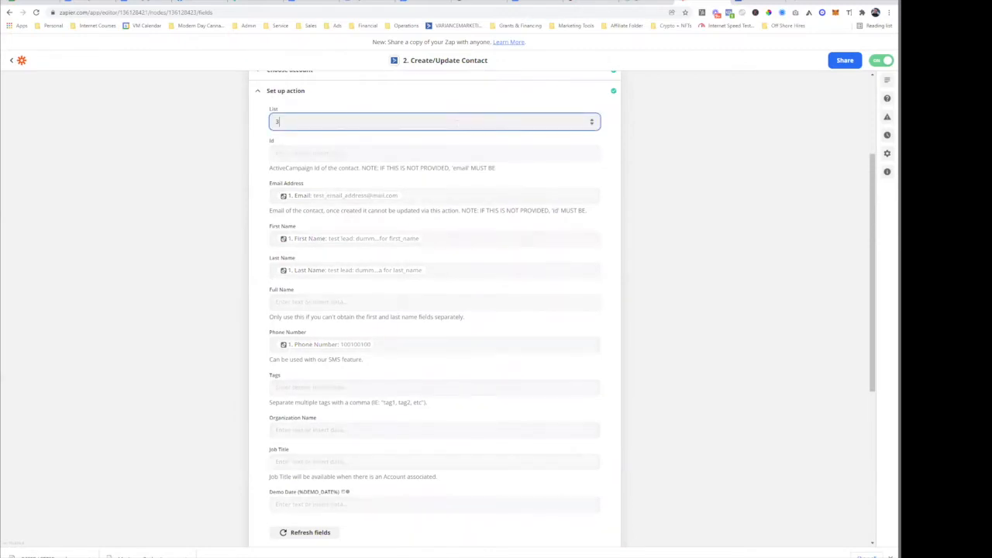
left_click(465, 119)
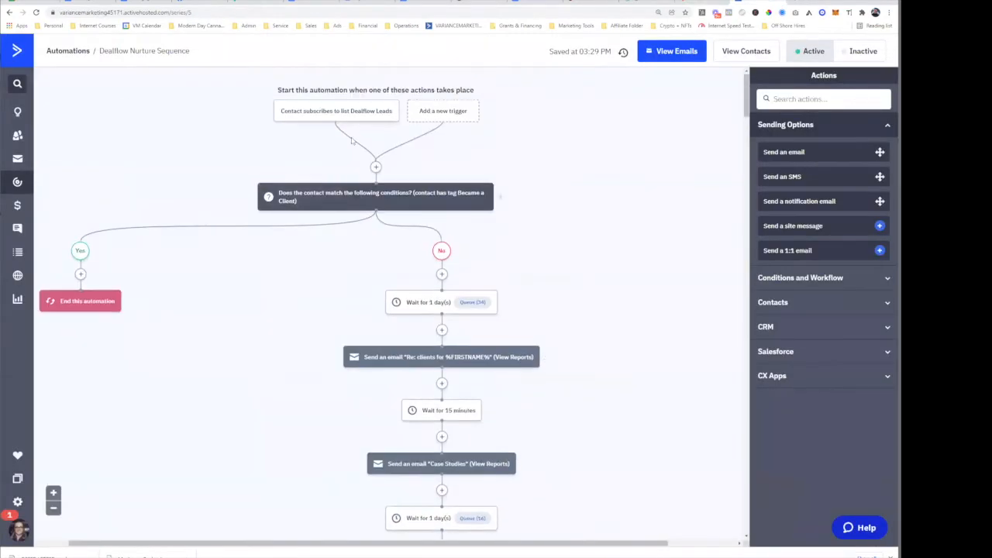
mouse_move(307, 124)
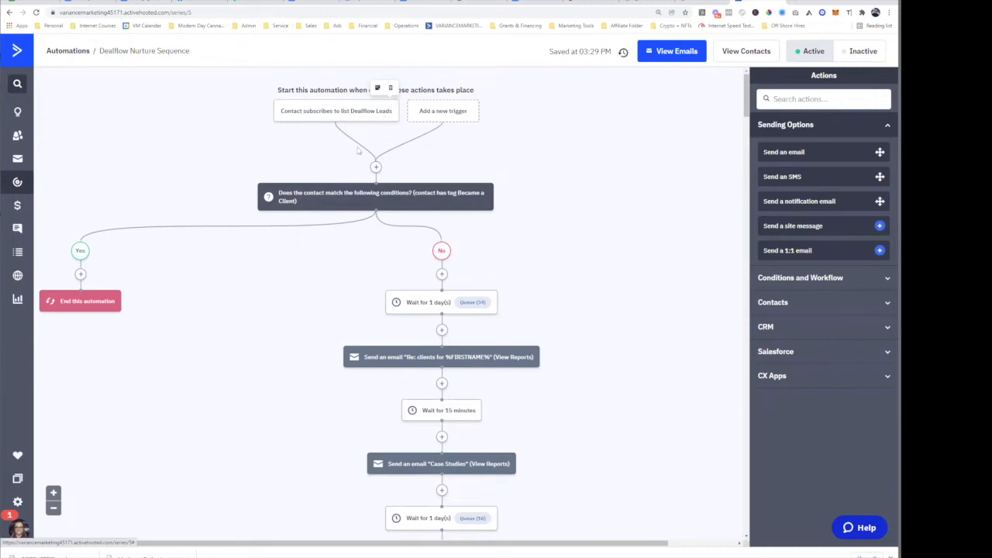
left_click(706, 3)
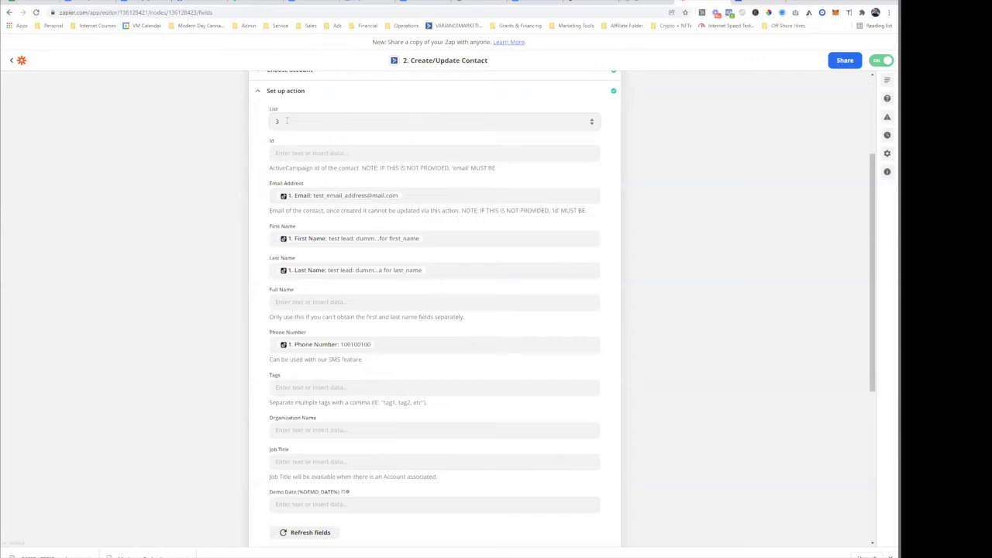
scroll(348, 127, "down", 4)
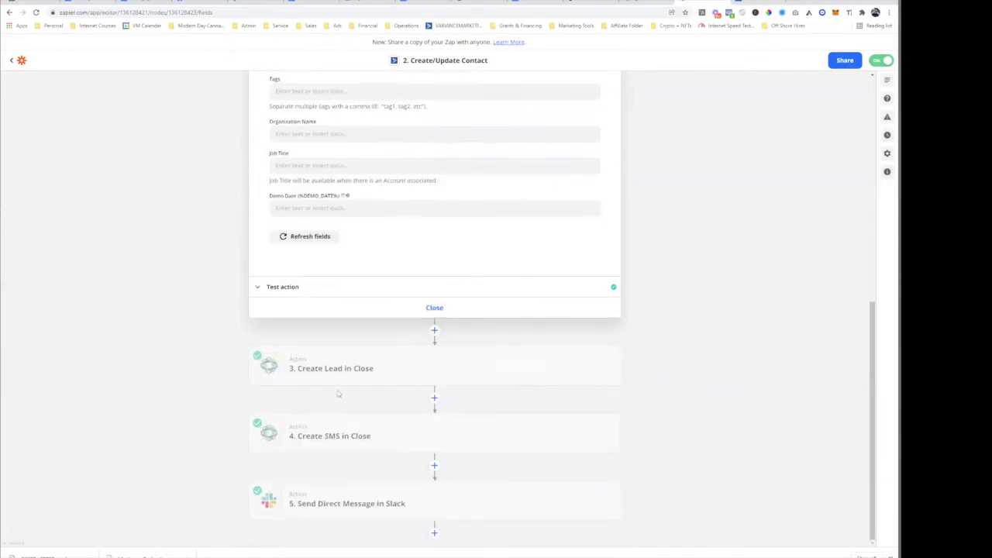
- Expand the Create Lead in Close step to show its setup fields
left_click(349, 370)
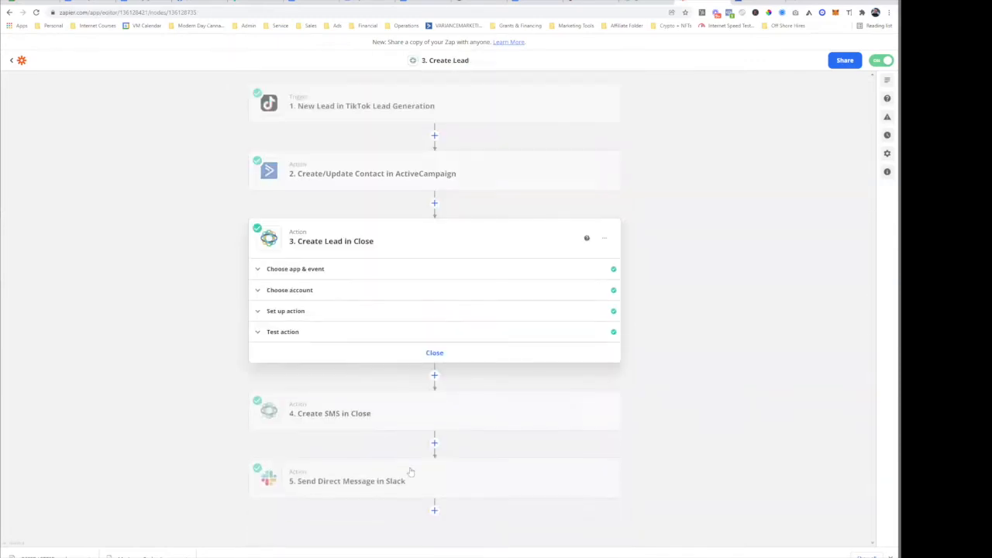
left_click(329, 314)
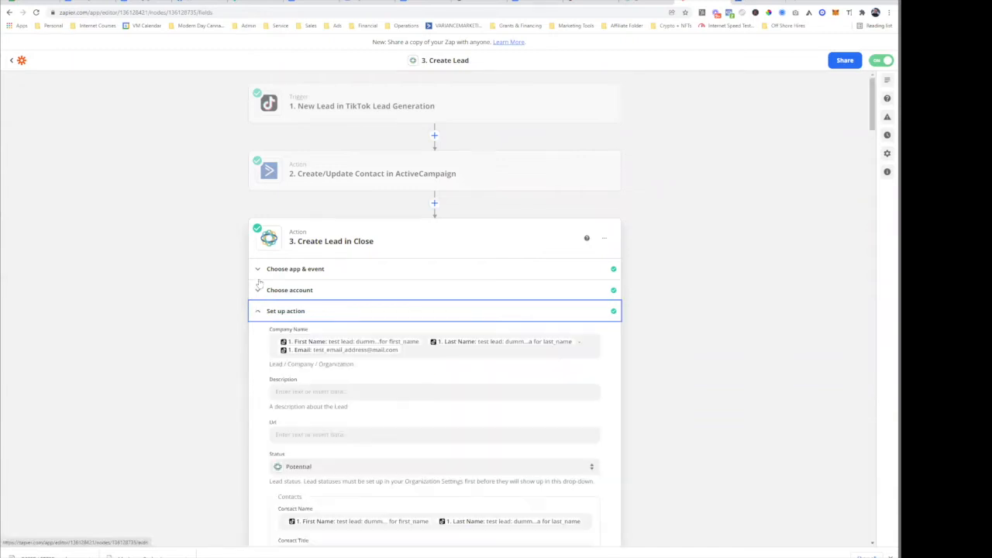
scroll(333, 153, "down", 2)
scroll(354, 164, "up", 2)
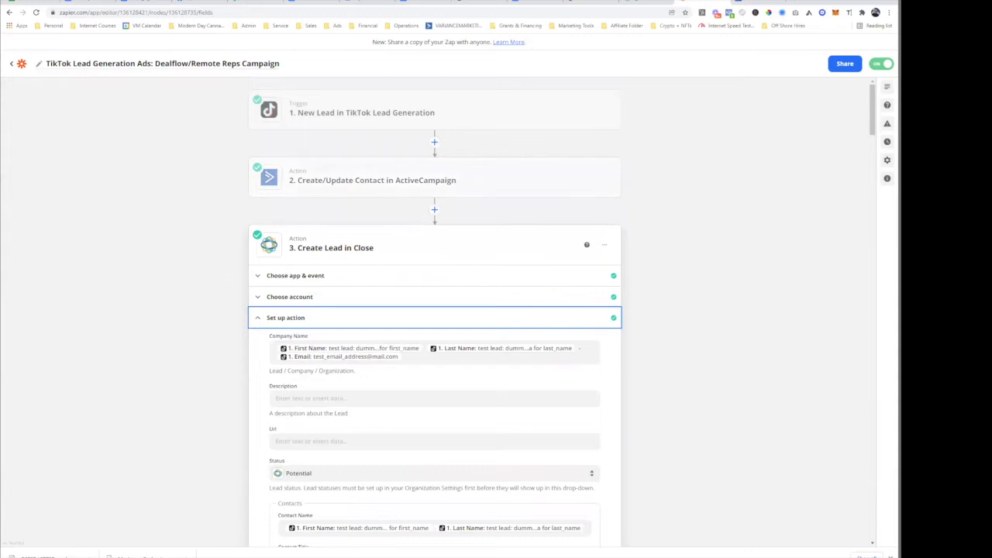
left_click(767, 3)
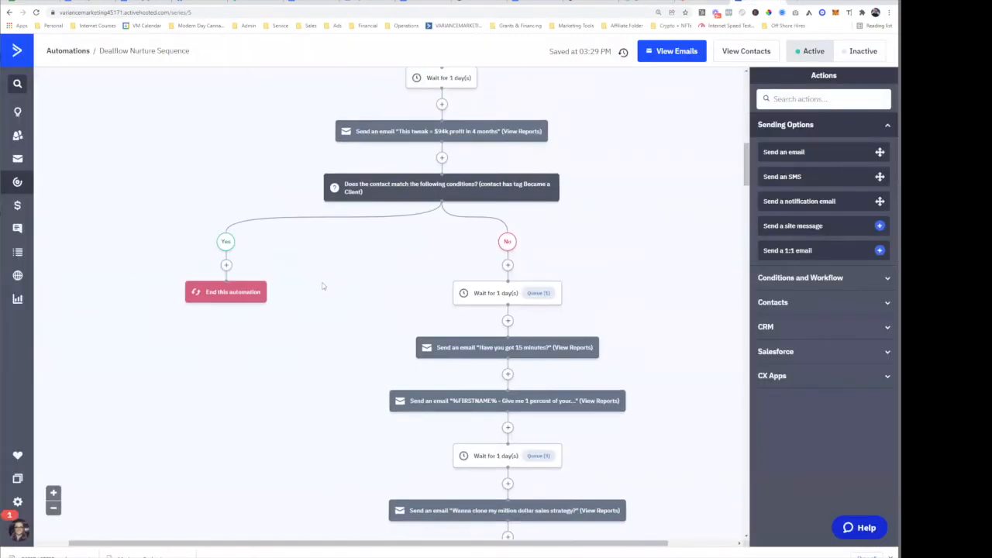
key("ctrl+shift+Tab")
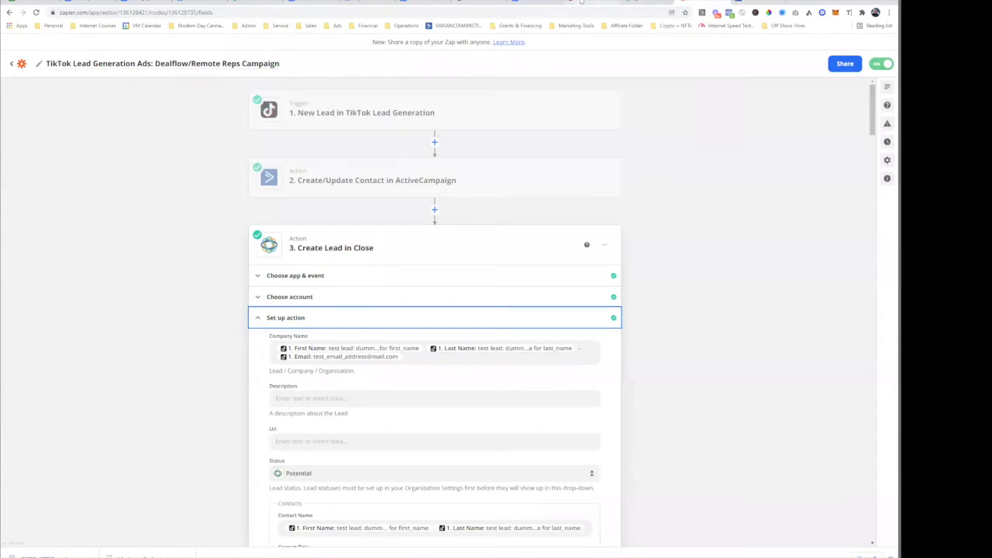
- Open a sample lead's record from Close's Paid Advertising Leads list
left_click(629, 2)
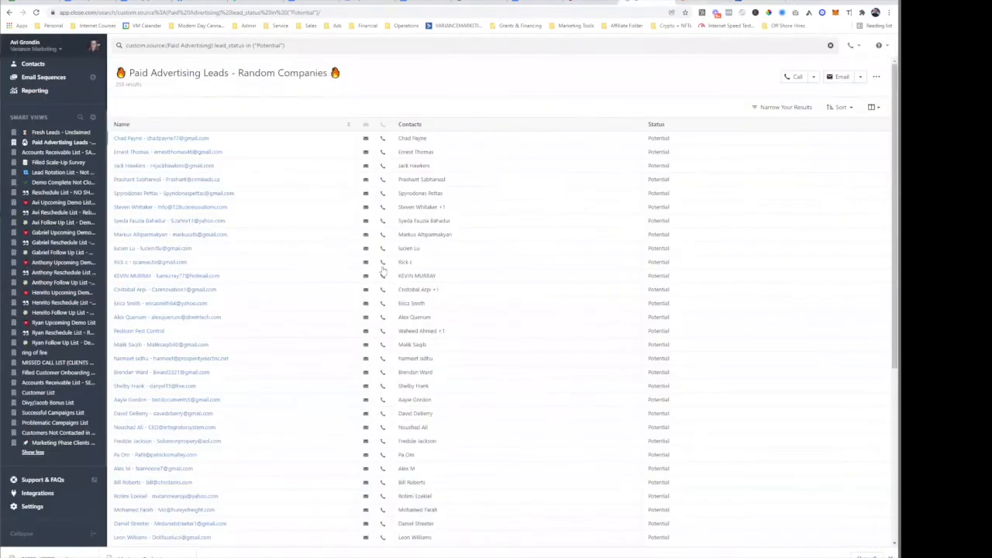
left_click(177, 140)
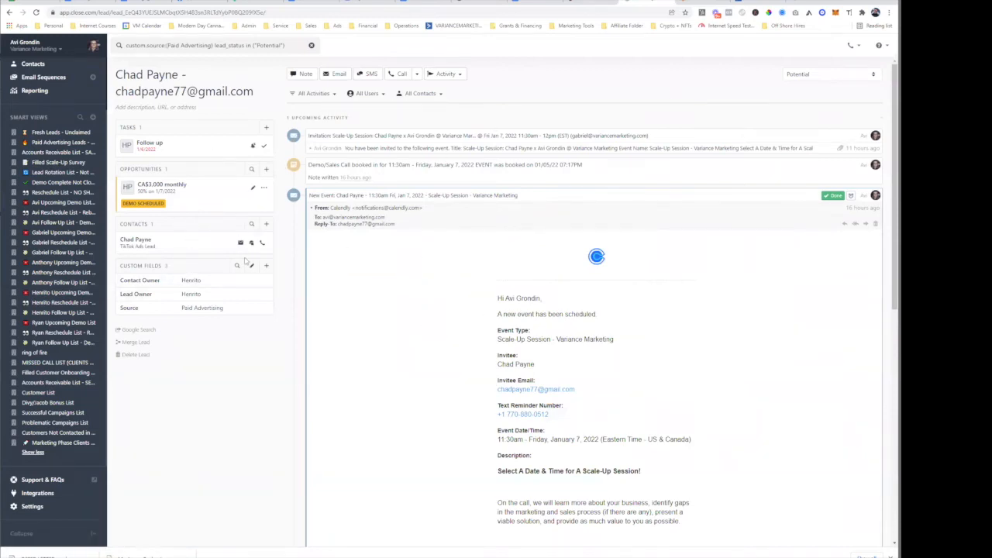
left_click(693, 7)
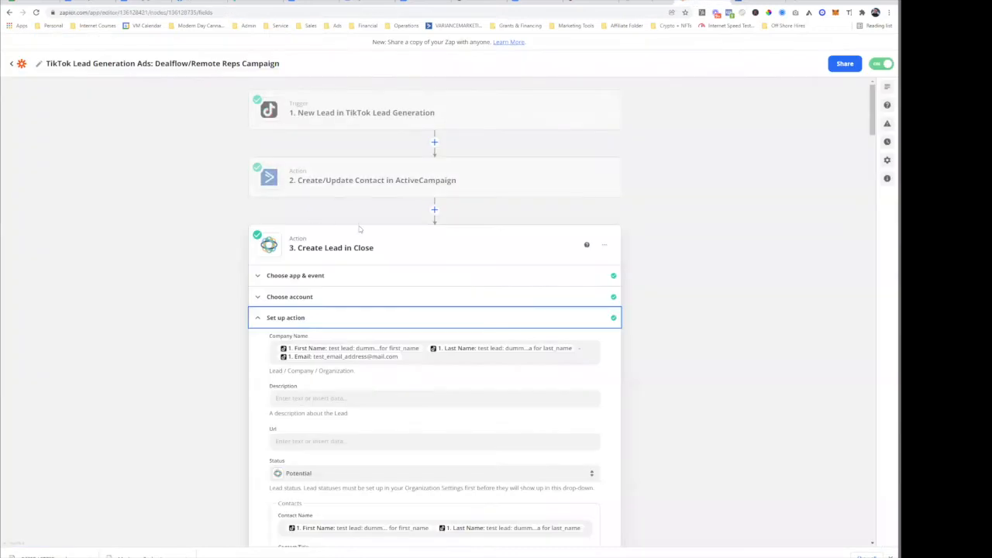
- Review the Create Lead mapping: status Potential, title TikTok Ads Lead, name, email, phone
scroll(279, 155, "down", 2)
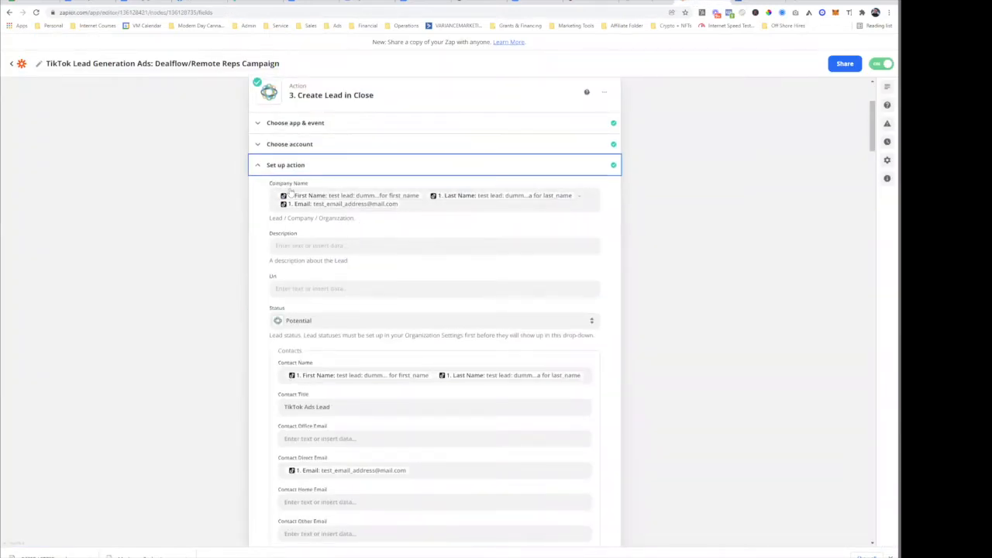
scroll(368, 226, "down", 2)
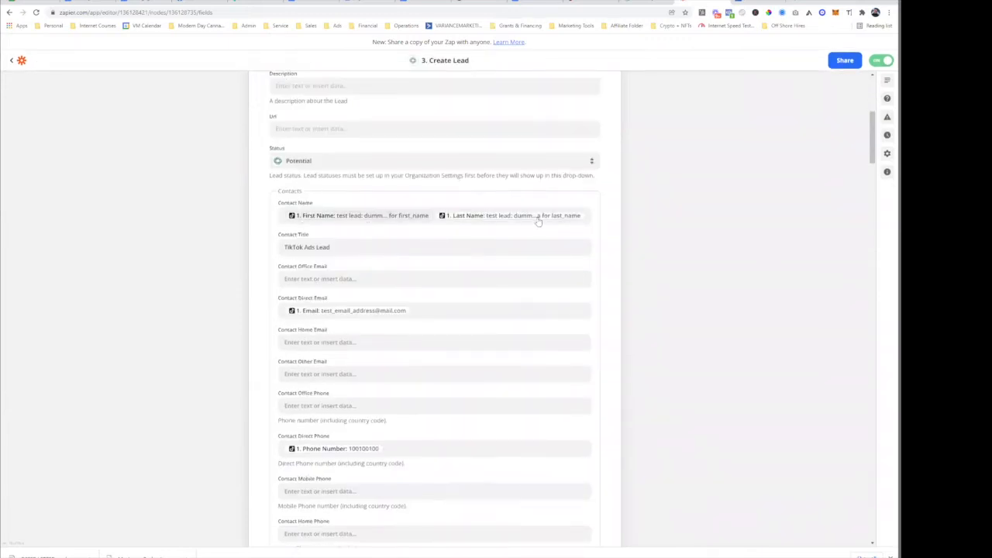
scroll(433, 328, "down", 2)
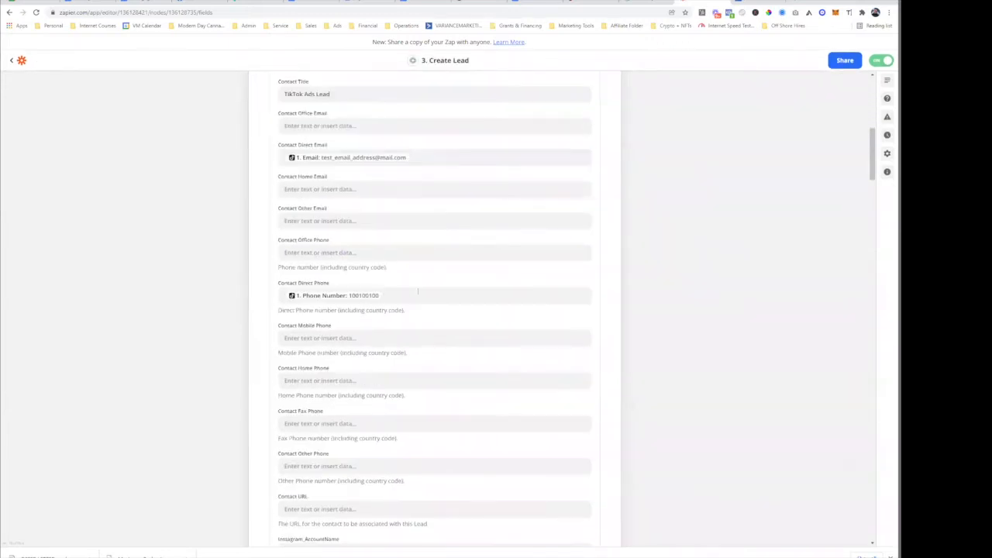
scroll(397, 321, "down", 8)
scroll(397, 321, "down", 20)
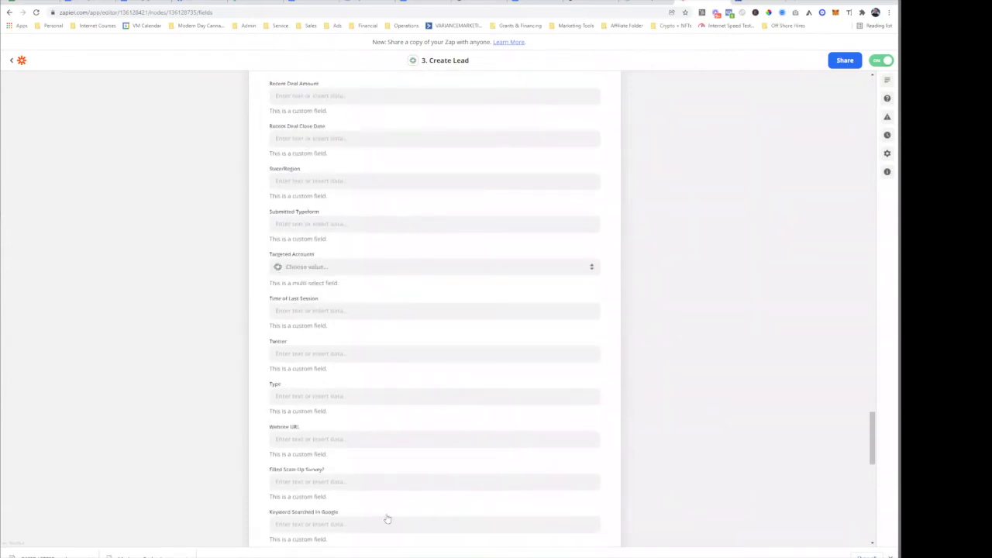
scroll(429, 425, "down", 10)
- Expand the Create SMS in Close step and select its title
left_click(353, 432)
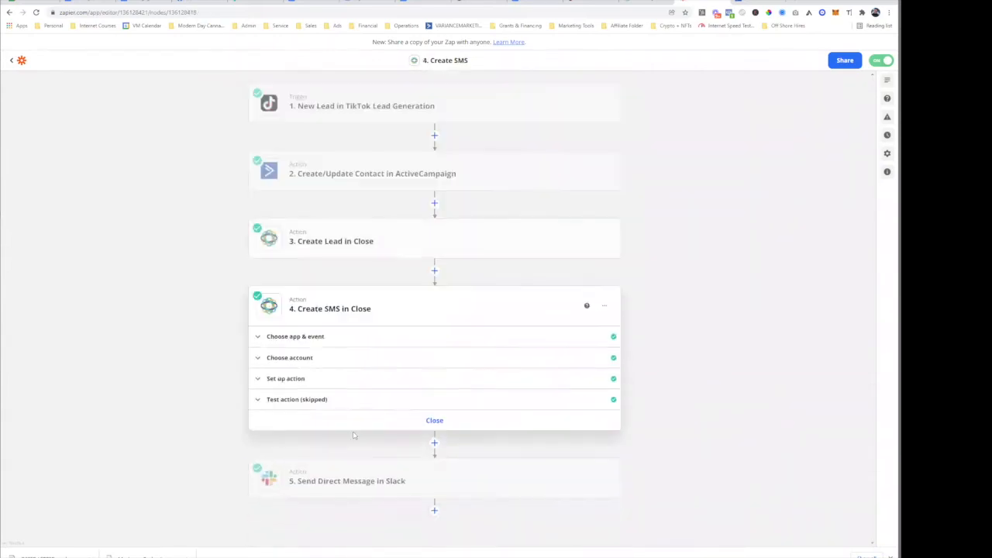
left_click_drag(310, 310, 409, 312)
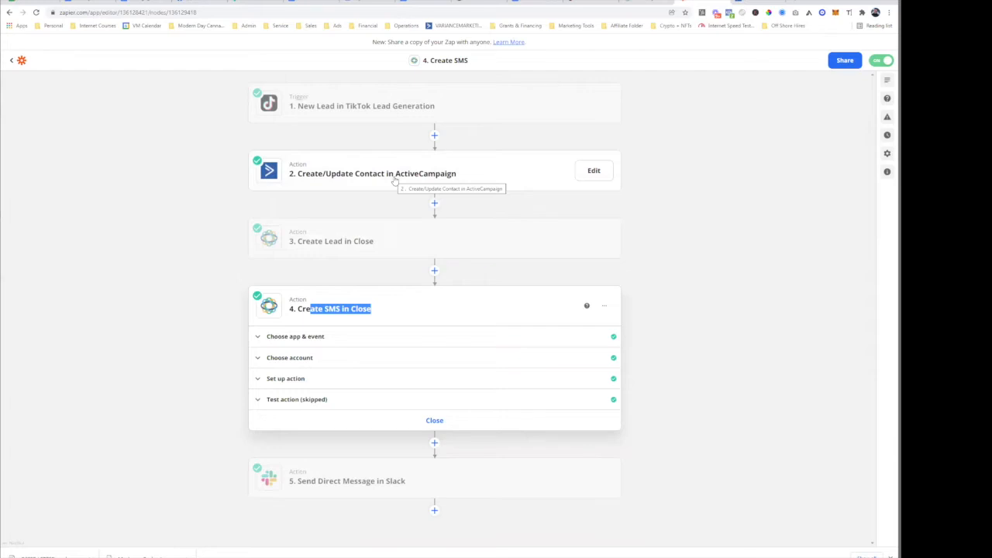
right_click(374, 312)
left_click(350, 311)
triple_click(351, 310)
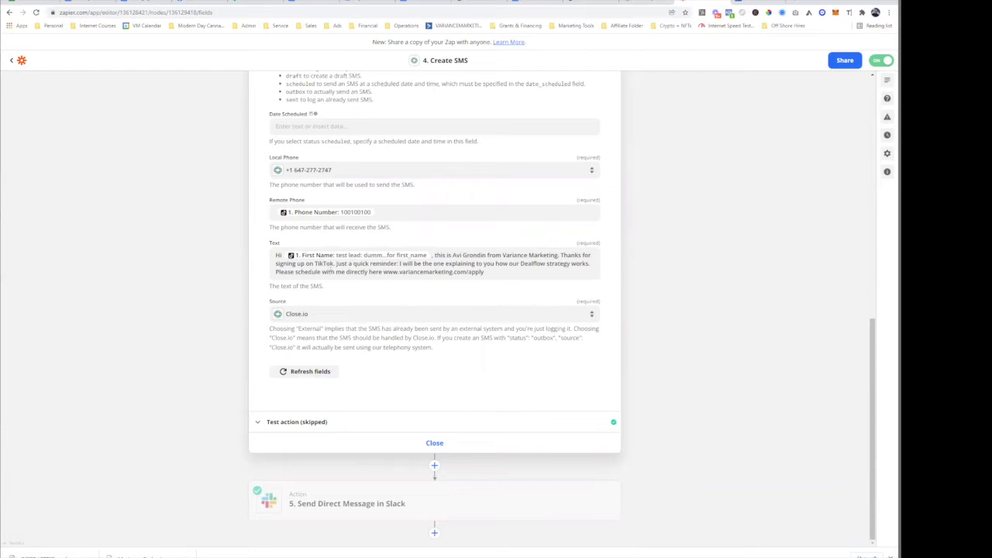
- Copy the booking link from the SMS text and load it in a new tab
left_click_drag(487, 273, 383, 273)
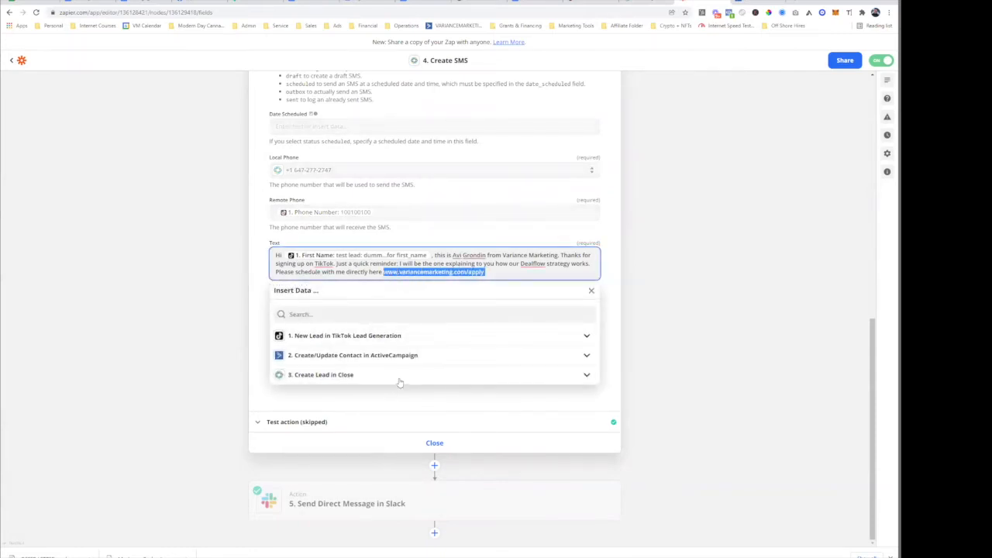
key("ctrl+c")
key("ctrl+t")
key("ctrl+v")
key("Return")
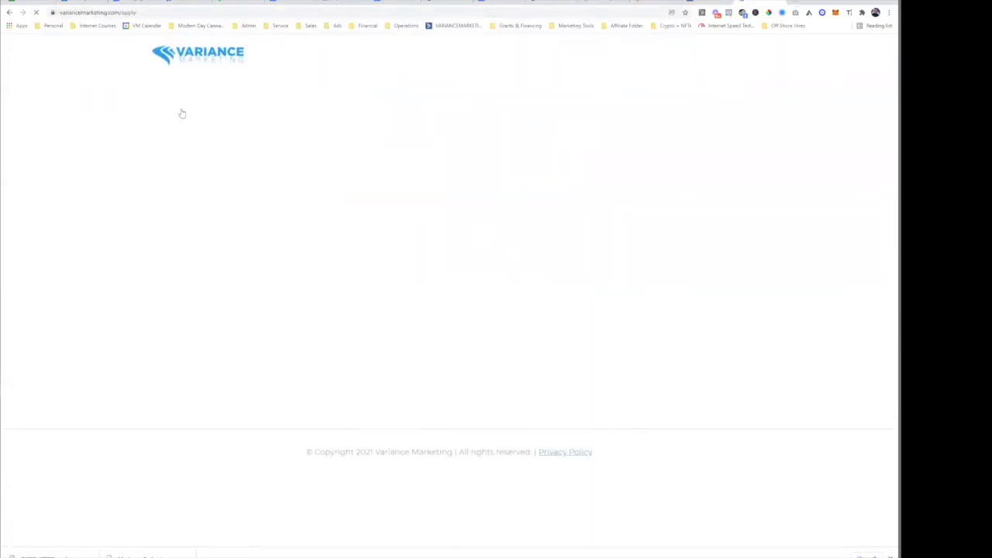
- Test a booking for Wednesday January 12 at 12:30pm on the scheduling page
left_click(529, 259)
left_click(599, 258)
left_click(632, 266)
scroll(521, 283, "down", 5)
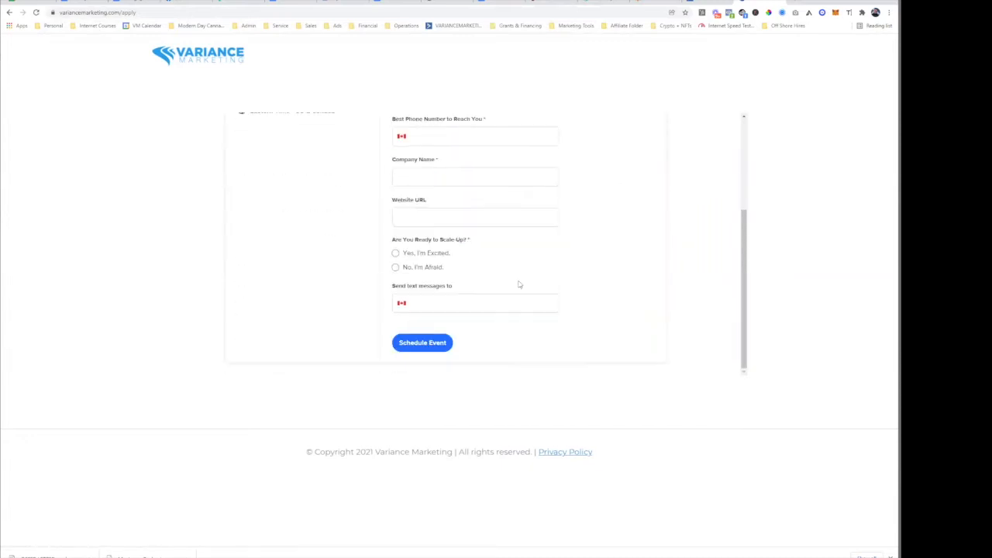
- Back in the Zap, expand the Send Direct Message in Slack step
left_click(663, 3)
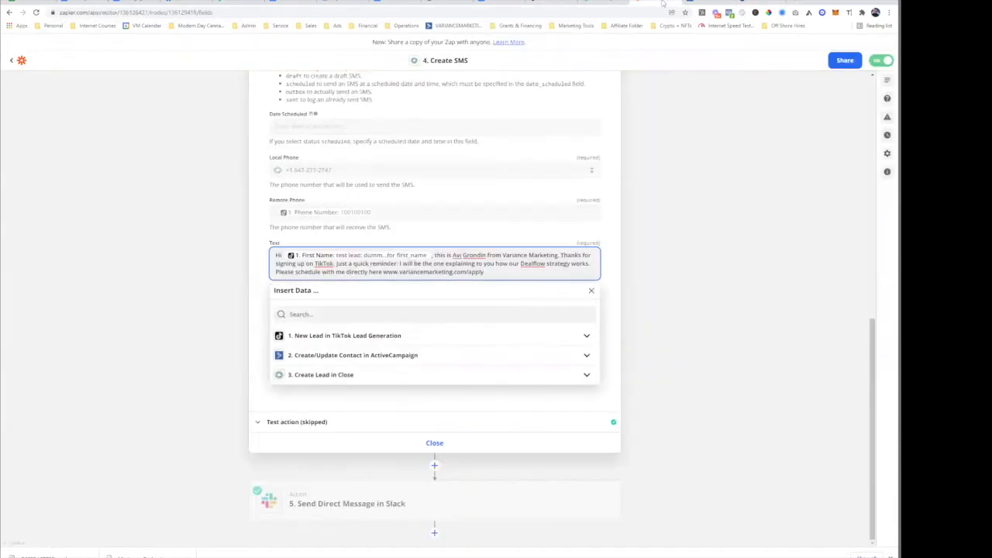
left_click(687, 299)
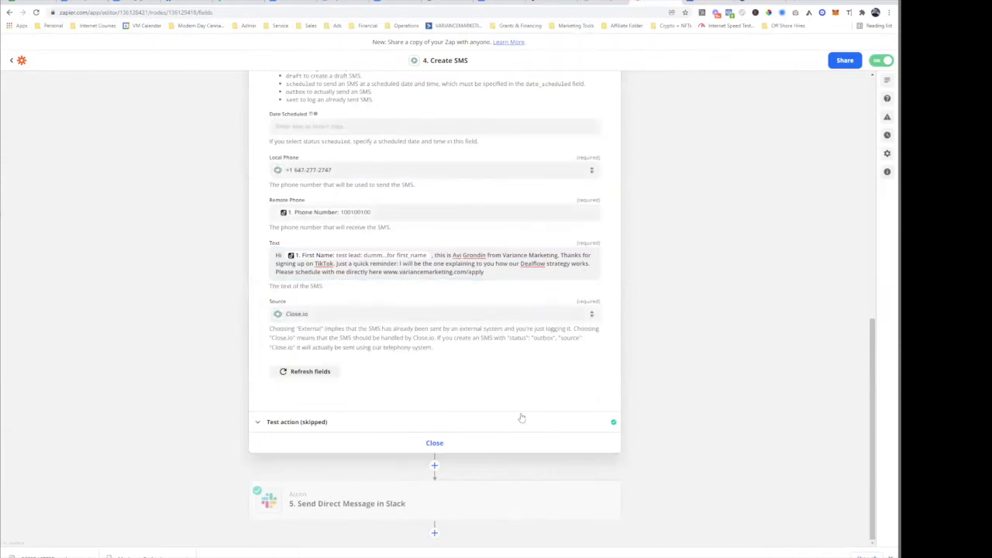
left_click(386, 496)
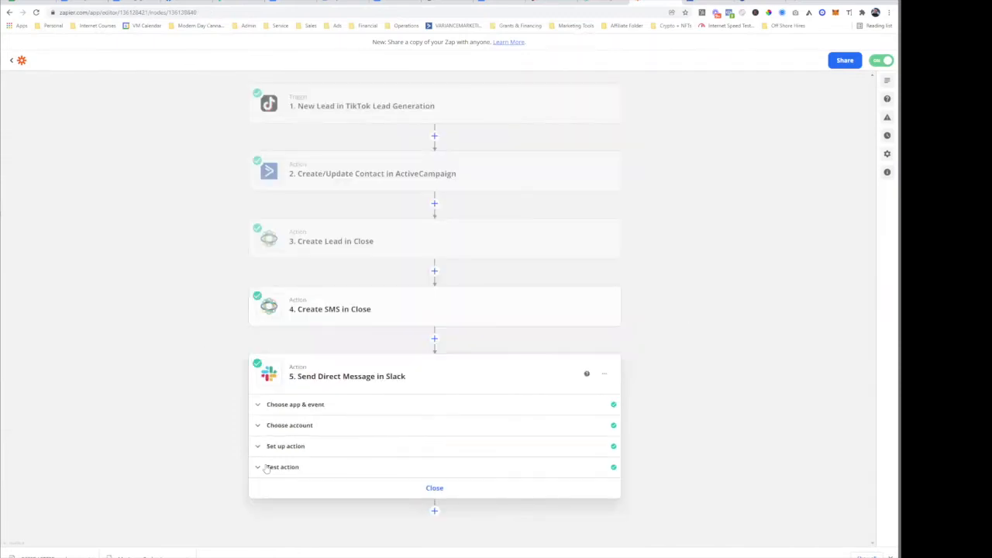
- Show and scroll through the Slack direct-message settings
left_click(342, 446)
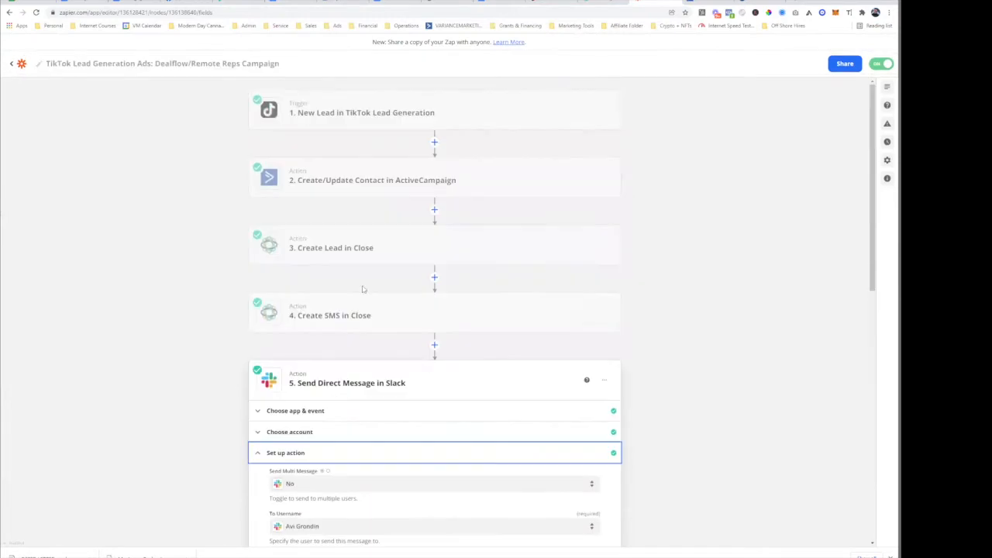
scroll(342, 475, "down", 7)
scroll(342, 465, "up", 8)
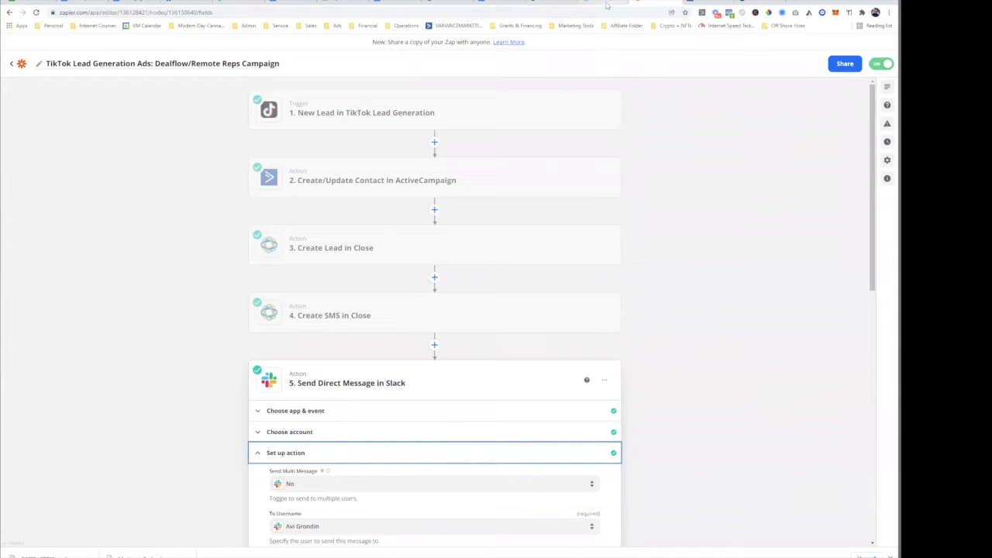
left_click(552, 4)
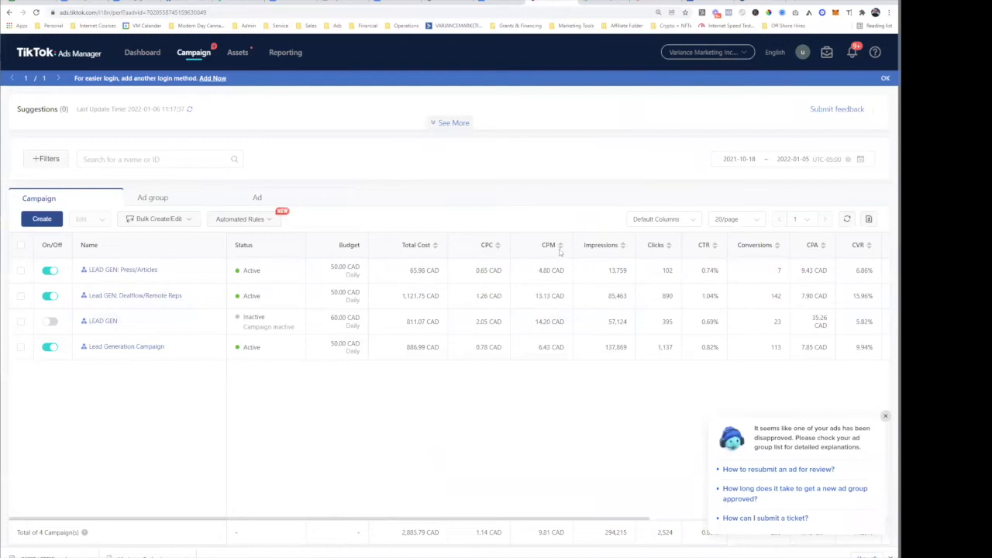
left_click(659, 3)
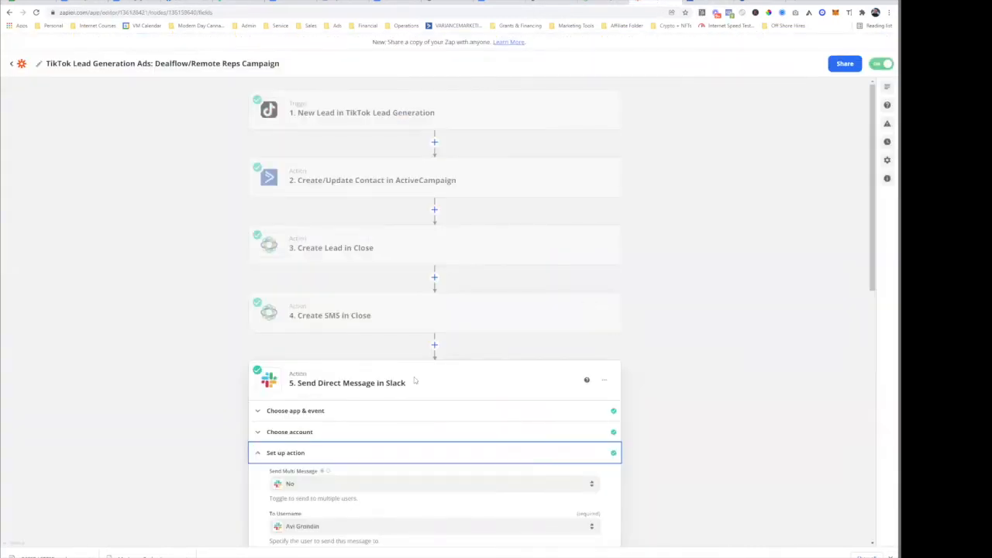
scroll(403, 229, "down", 2)
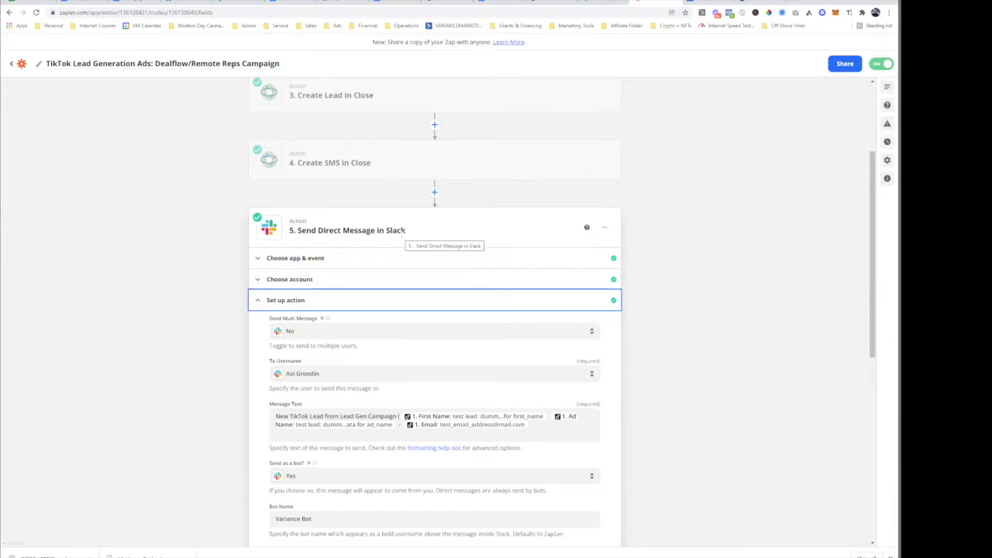
- Glance at the TikTok campaigns, then add a new action step after step 5
key("ctrl+Tab")
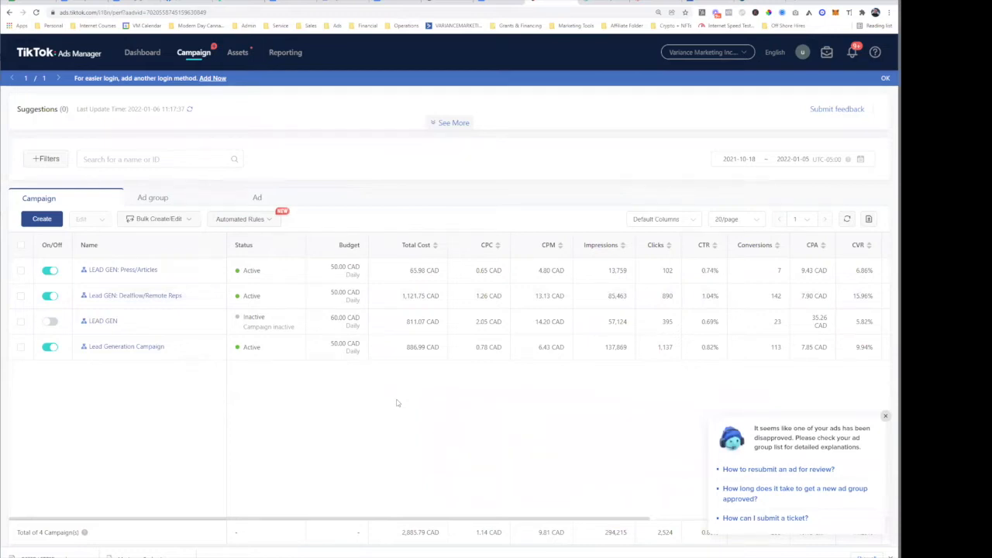
left_click(629, 5)
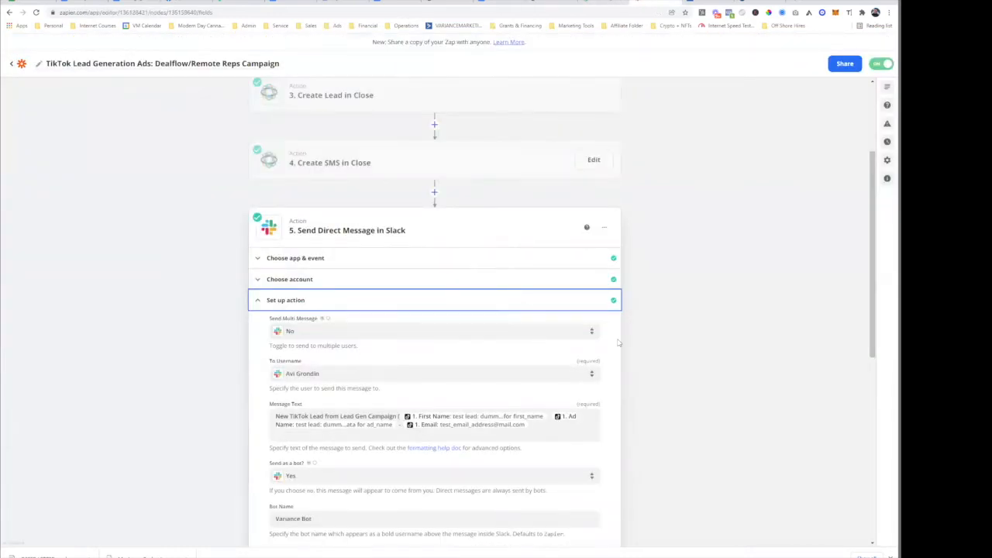
scroll(592, 341, "down", 2)
scroll(591, 342, "down", 5)
left_click(434, 534)
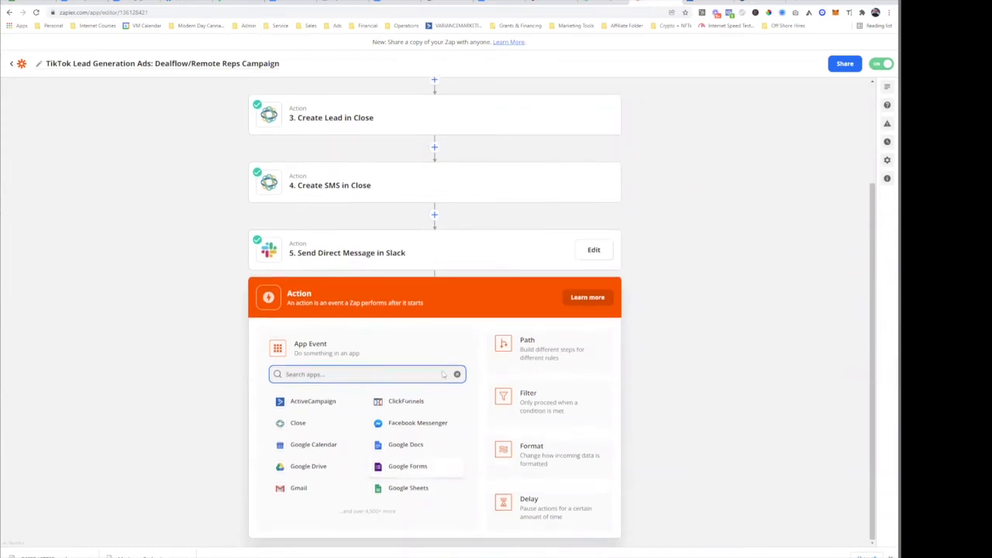
- Discard the unfinished new action, then switch to ActiveCampaign and the Close lead page
right_click(424, 412)
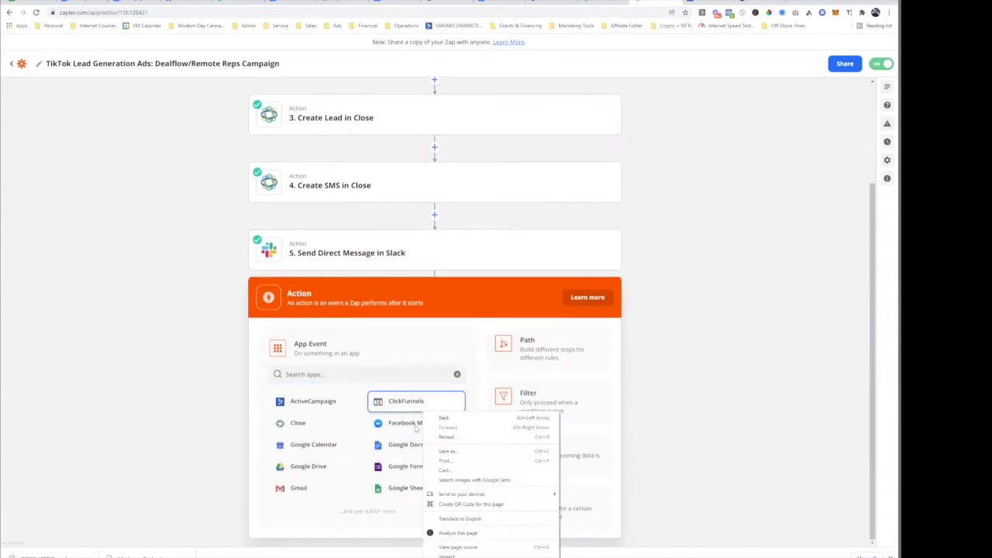
left_click(770, 404)
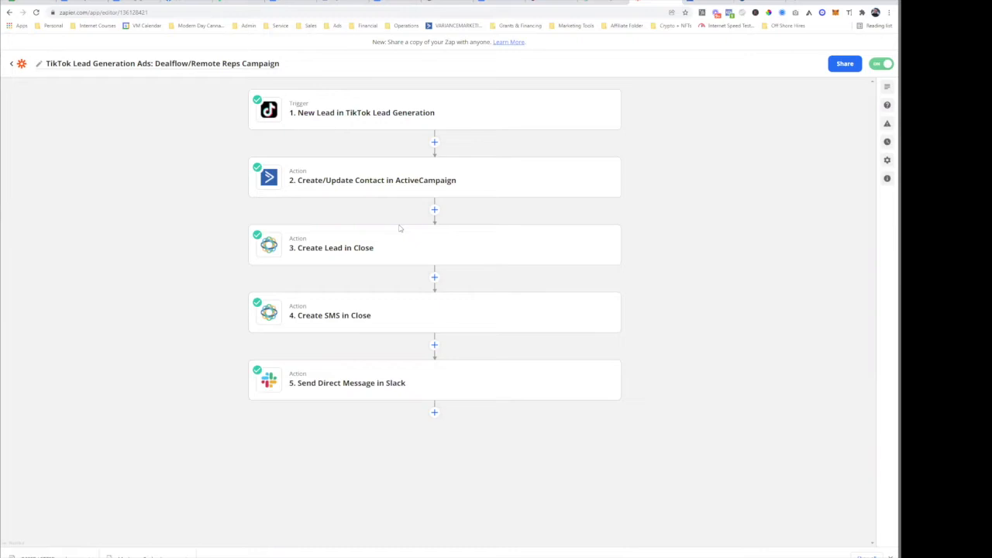
left_click(711, 4)
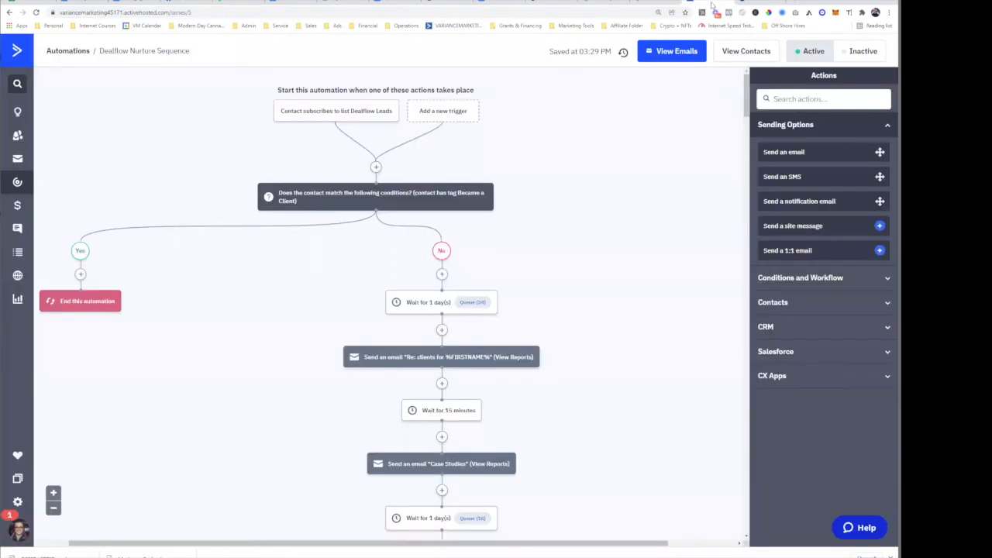
left_click(602, 3)
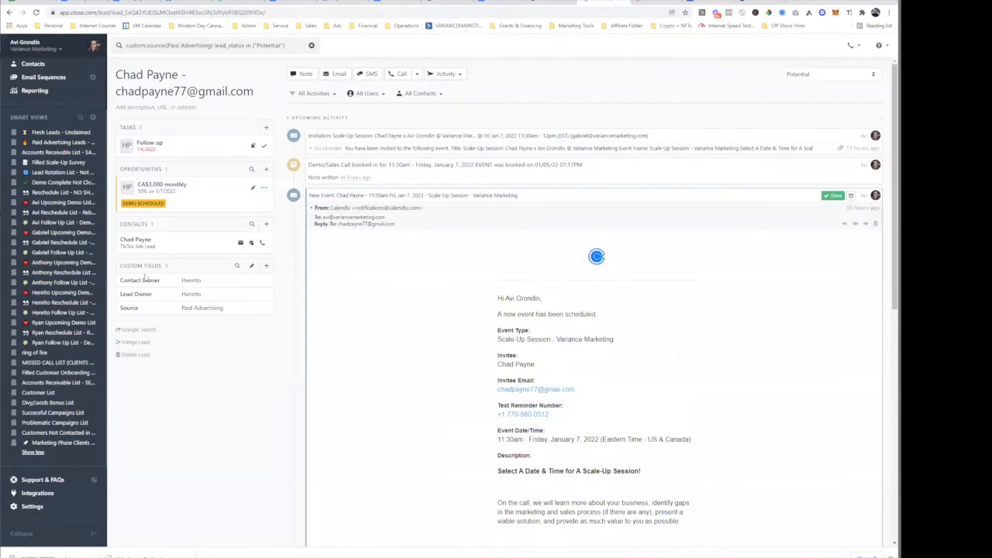
- Switch from the Close lead page to the TikTok Ads Manager campaign list
left_click(550, 4)
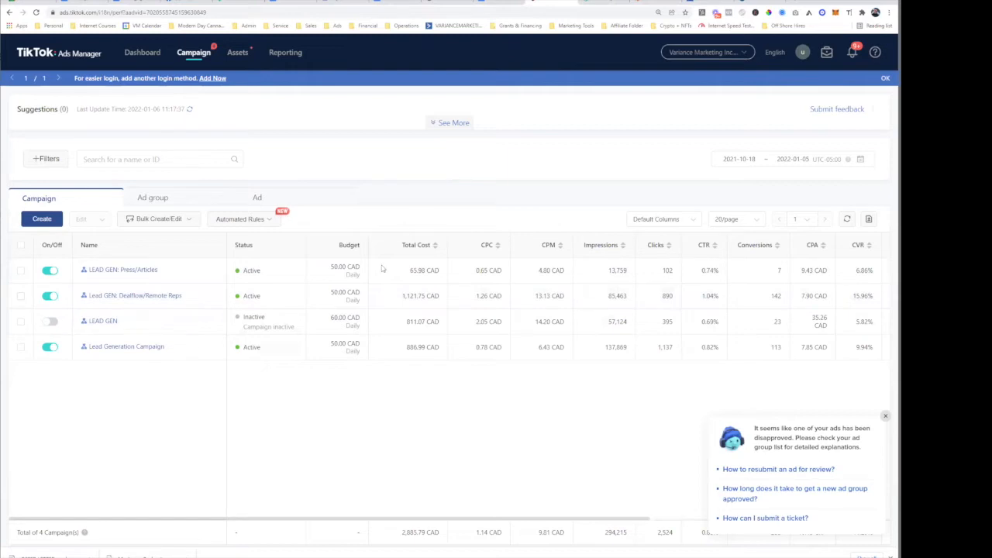
- Go to Canva in a new tab and start a new Mobile Video design
left_click(794, 2)
type("canva.com")
key("Return")
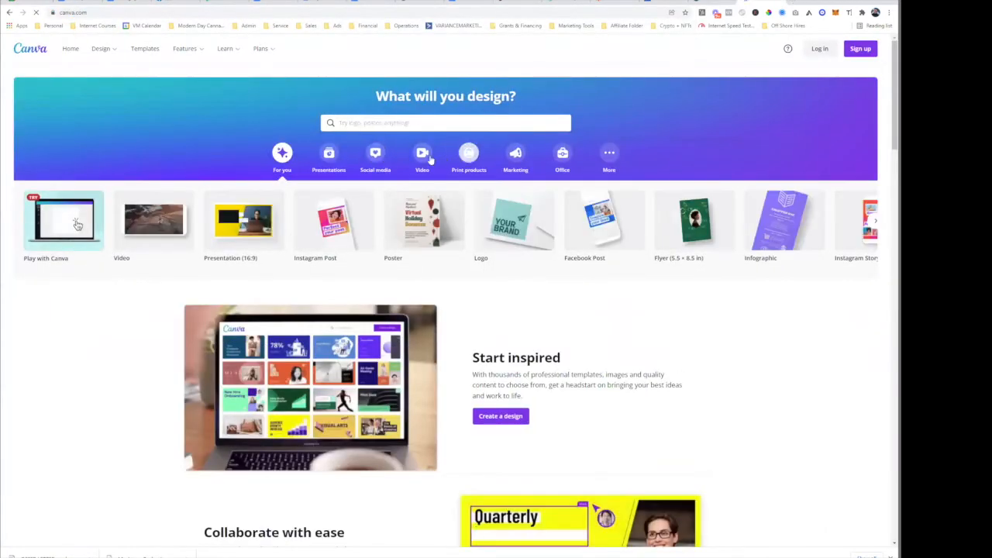
left_click(423, 158)
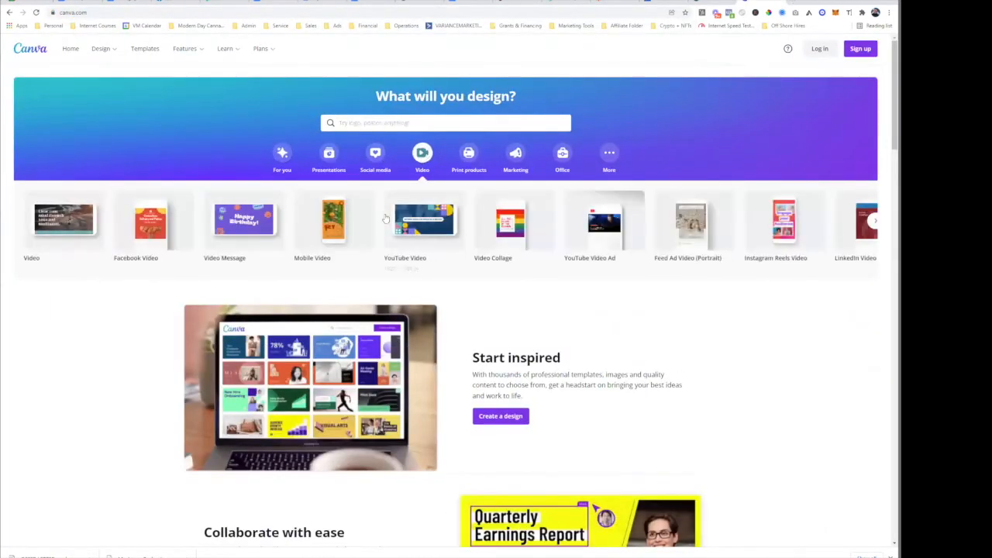
left_click(339, 227)
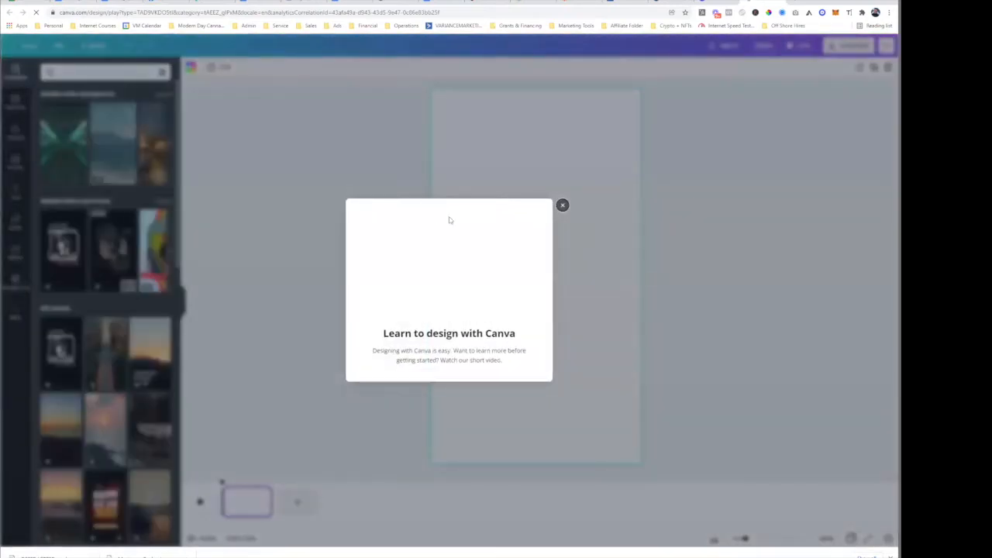
left_click(563, 205)
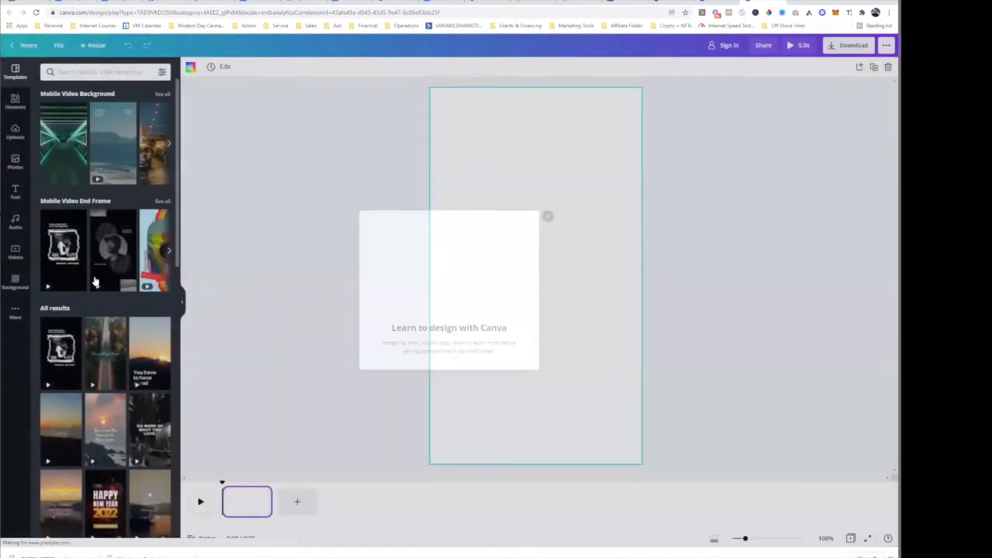
- Apply an end-frame video template, delete its circular portrait photo, then return to TikTok
left_click(111, 251)
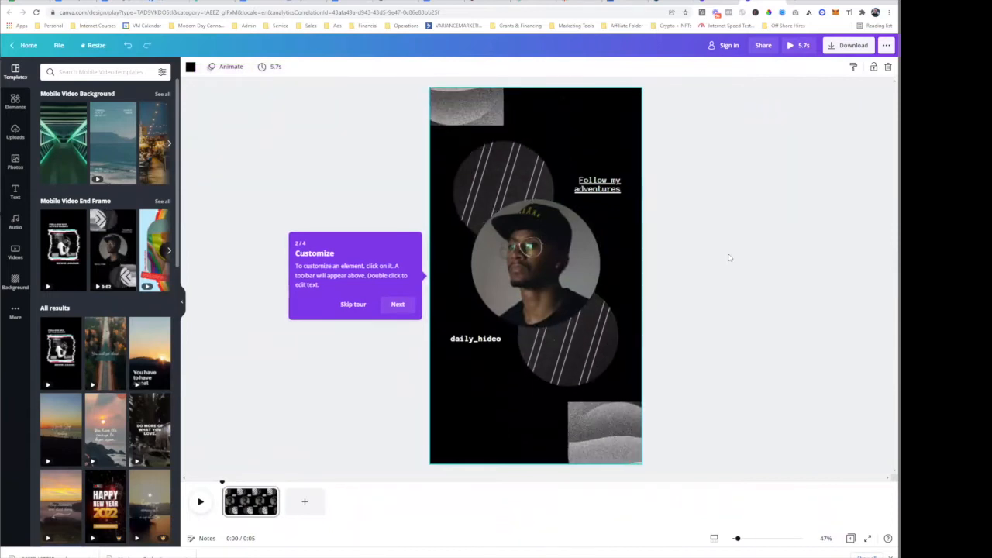
left_click(551, 268)
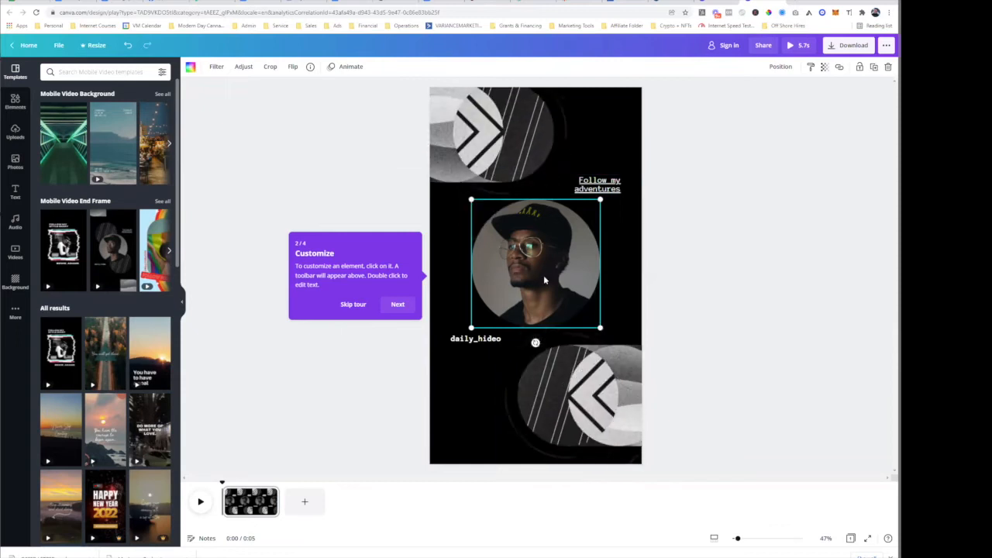
key("Delete")
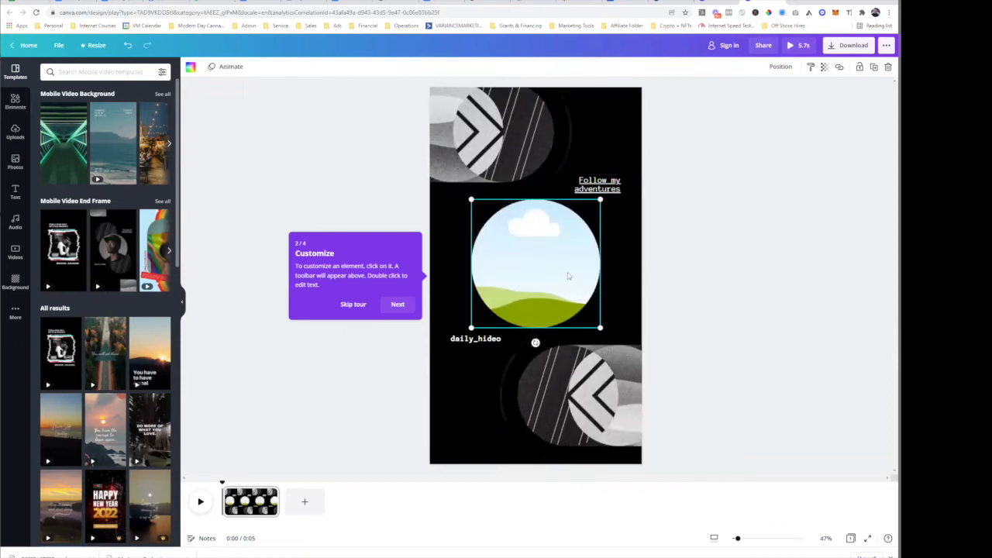
left_click(15, 132)
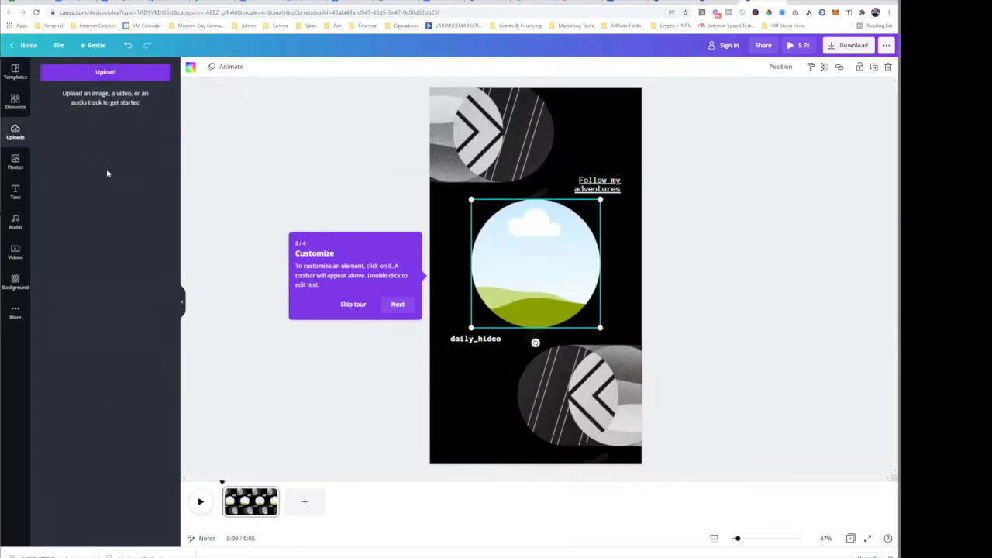
left_click(122, 74)
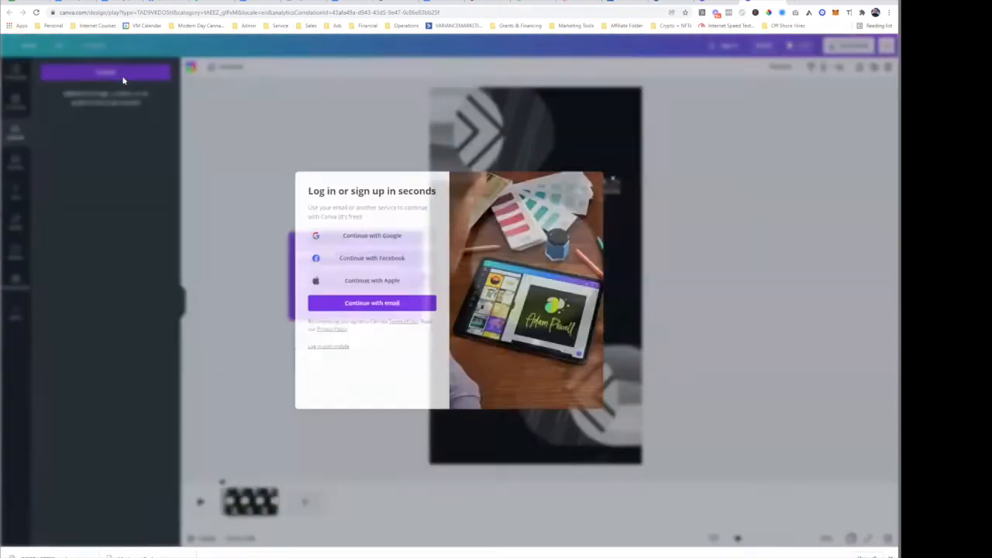
left_click(646, 196)
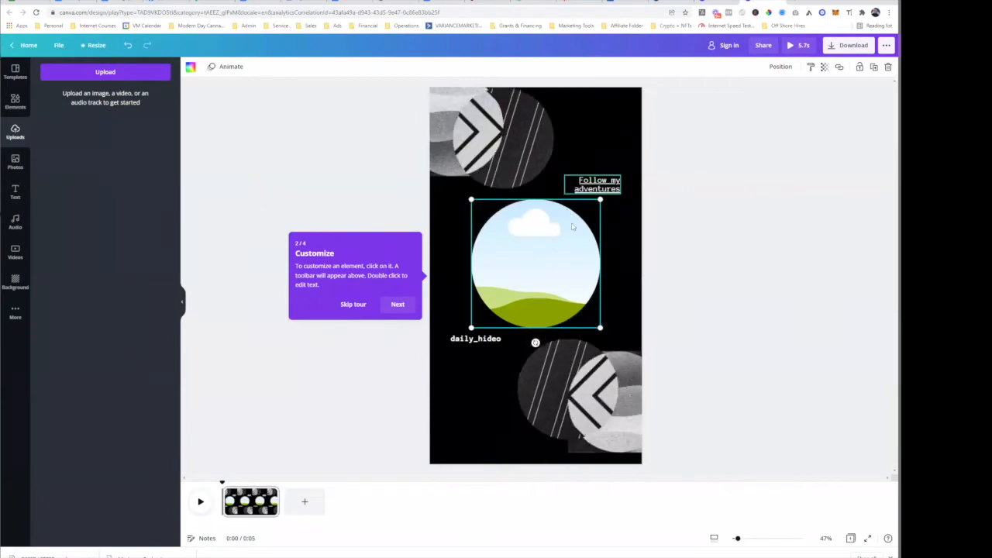
left_click(810, 296)
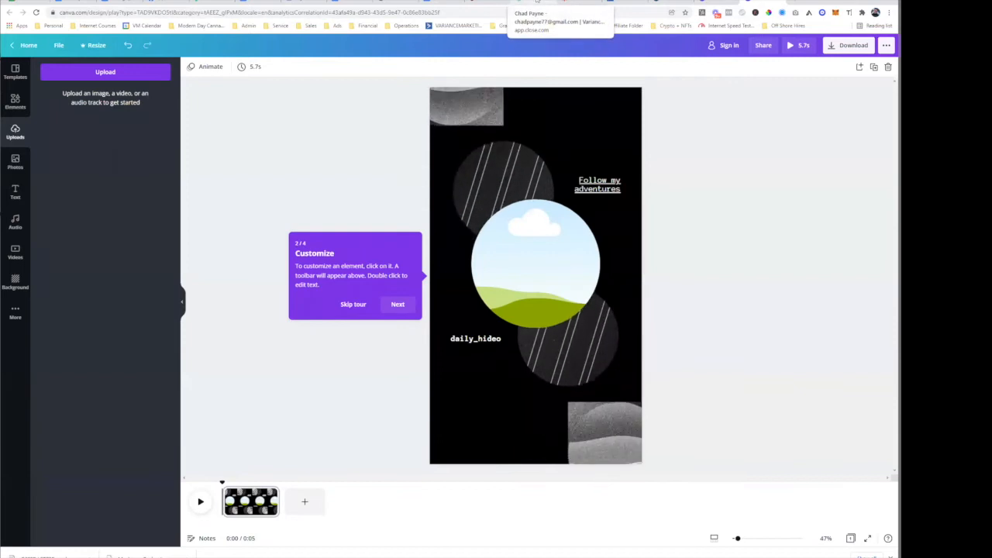
left_click(486, 4)
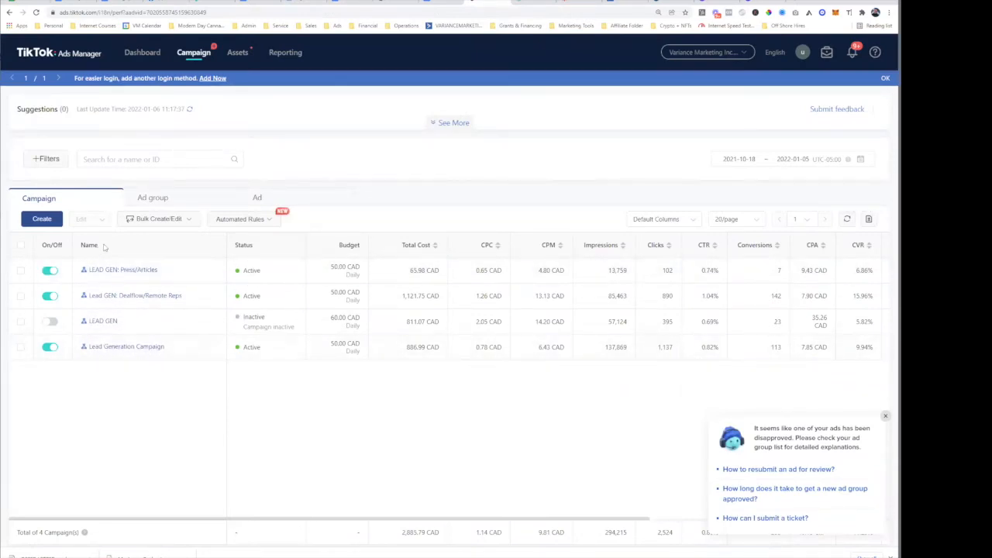
- On the Close lead record, highlight the SMS reminder message text
left_click(572, 2)
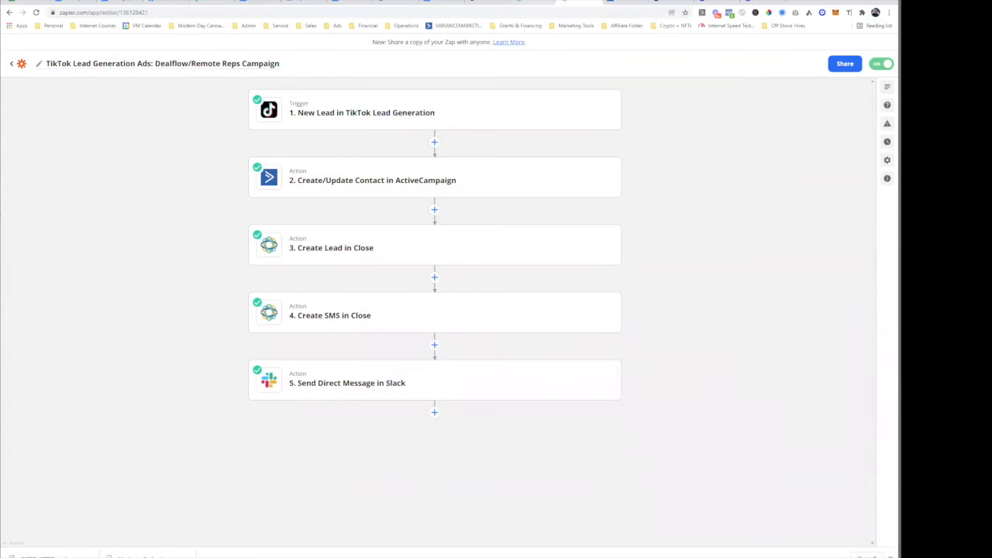
left_click(533, 3)
scroll(504, 175, "down", 6)
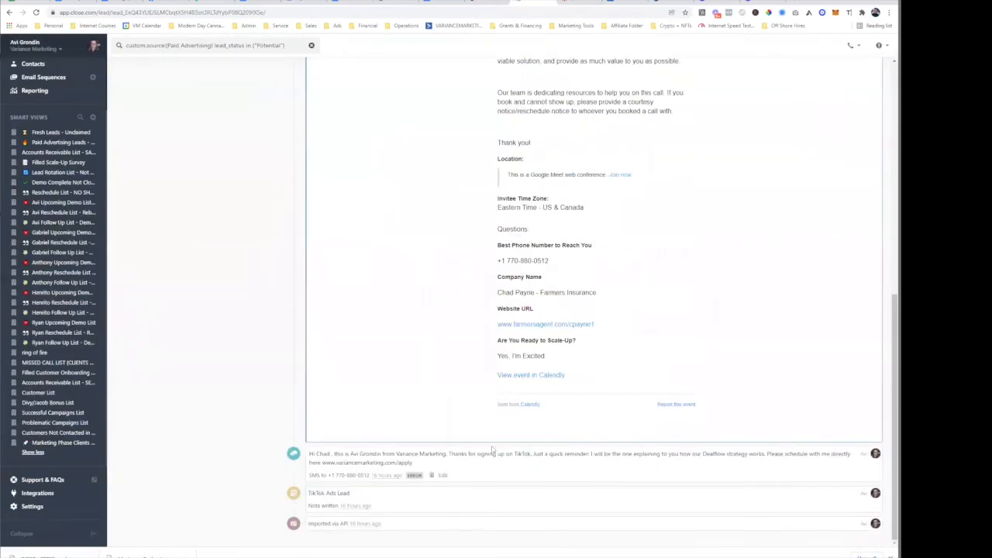
left_click_drag(490, 453, 746, 468)
triple_click(567, 454)
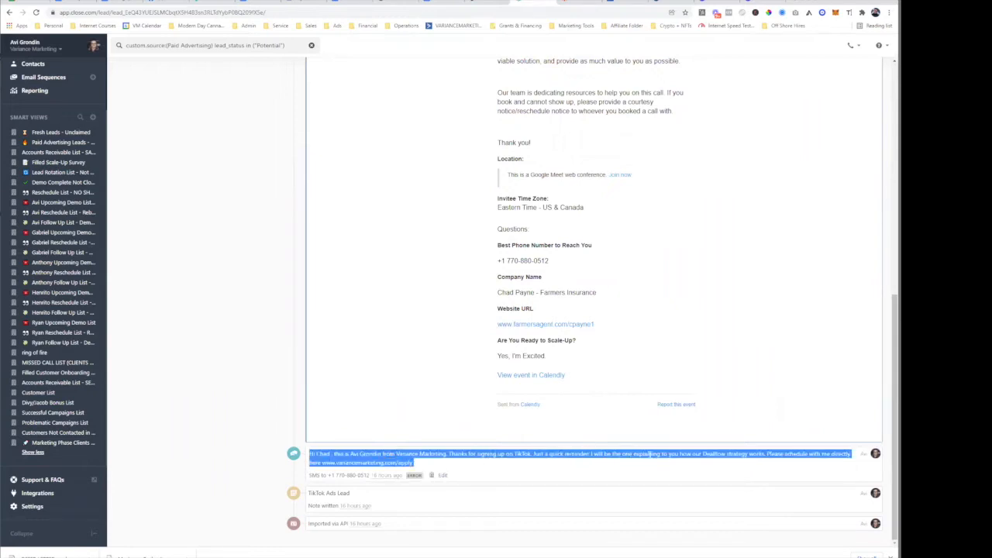
left_click(558, 467)
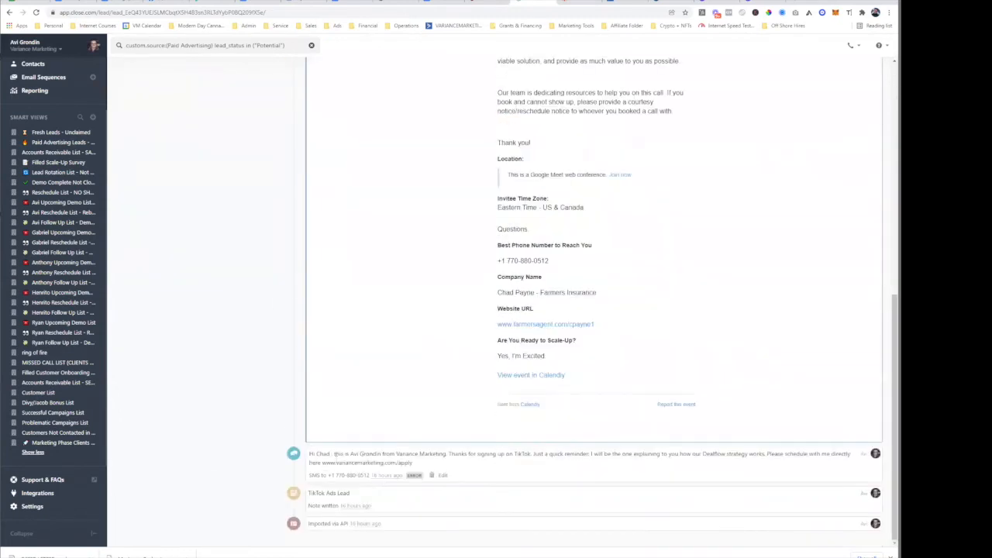
left_click_drag(322, 454, 562, 472)
- Highlight the Calendly booking email's body, then switch to the Zapier zap
scroll(589, 489, "up", 2)
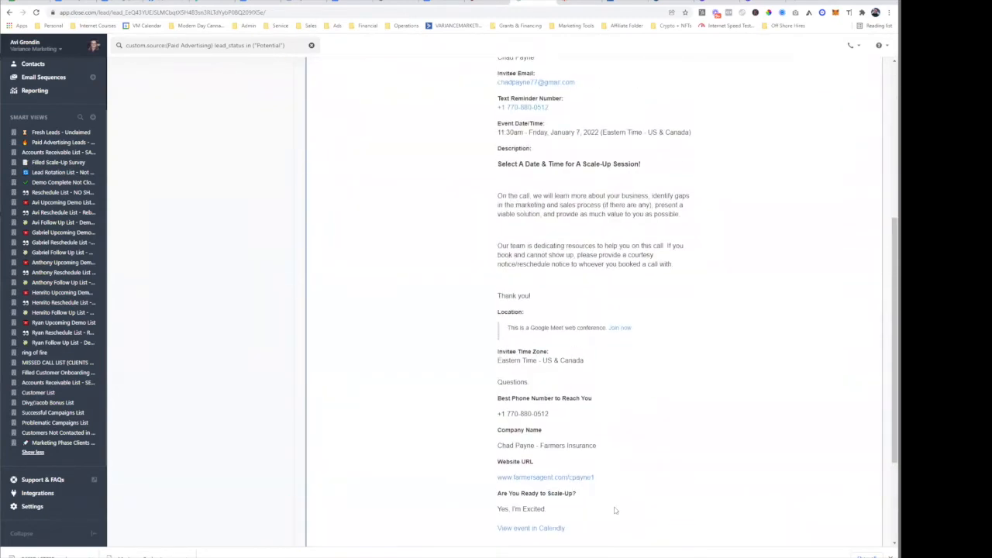
scroll(666, 463, "up", 4)
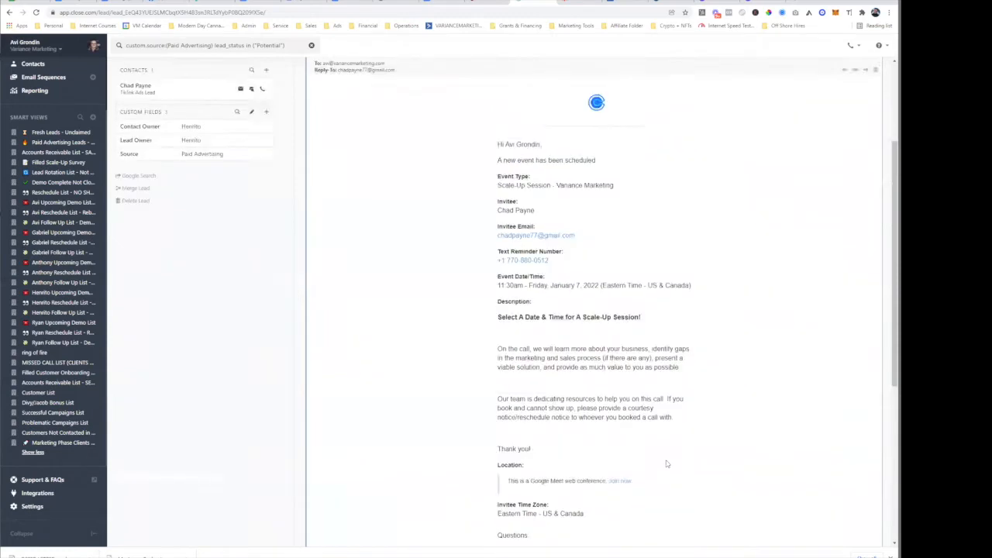
left_click_drag(499, 298, 705, 534)
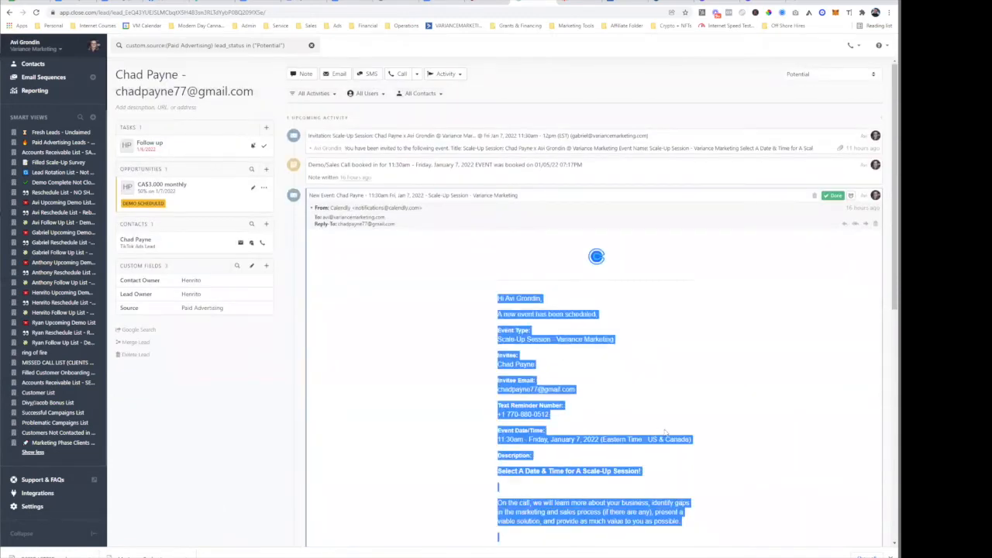
left_click(457, 364)
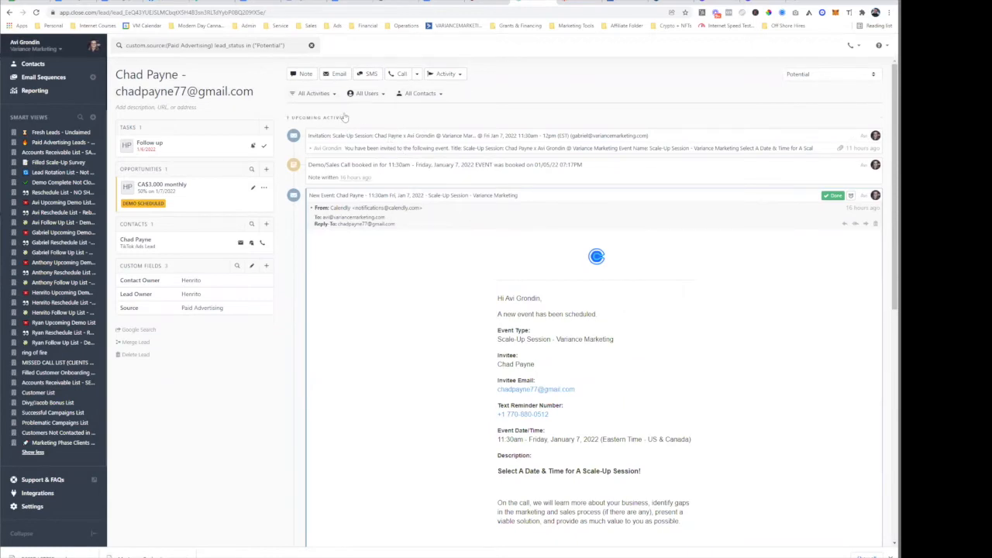
left_click(586, 4)
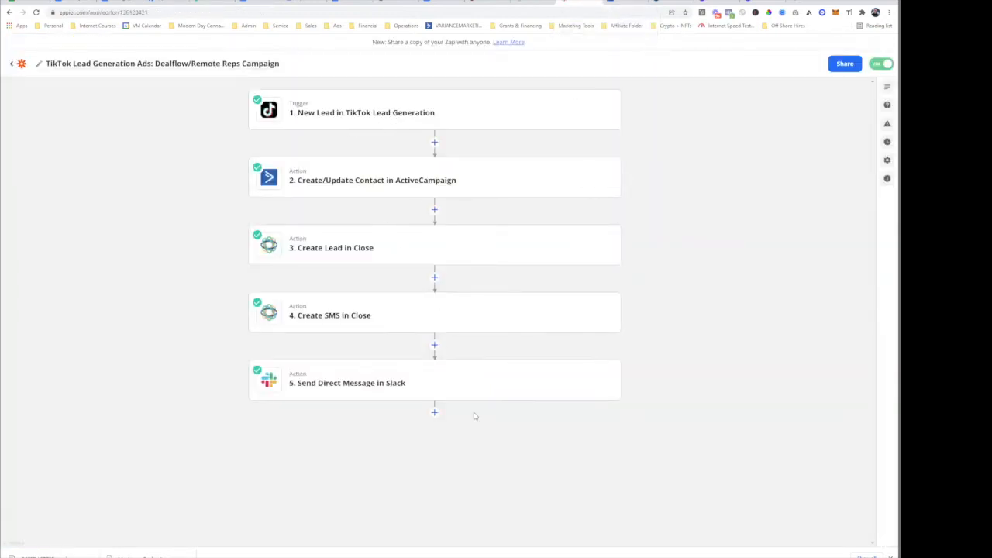
- Look over the Dealflow Nurture Sequence and booking application form, then return to TikTok Ads Manager
left_click(634, 3)
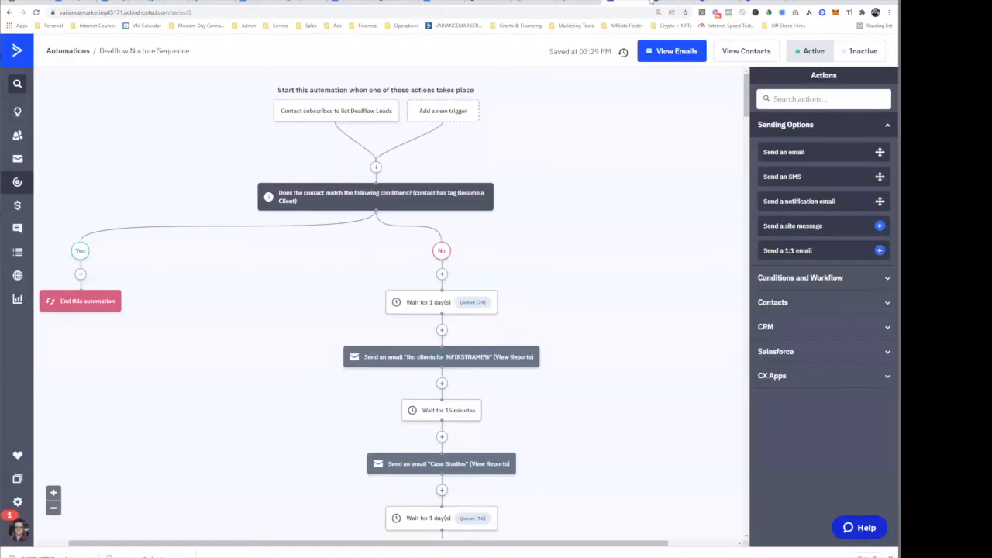
left_click(671, 2)
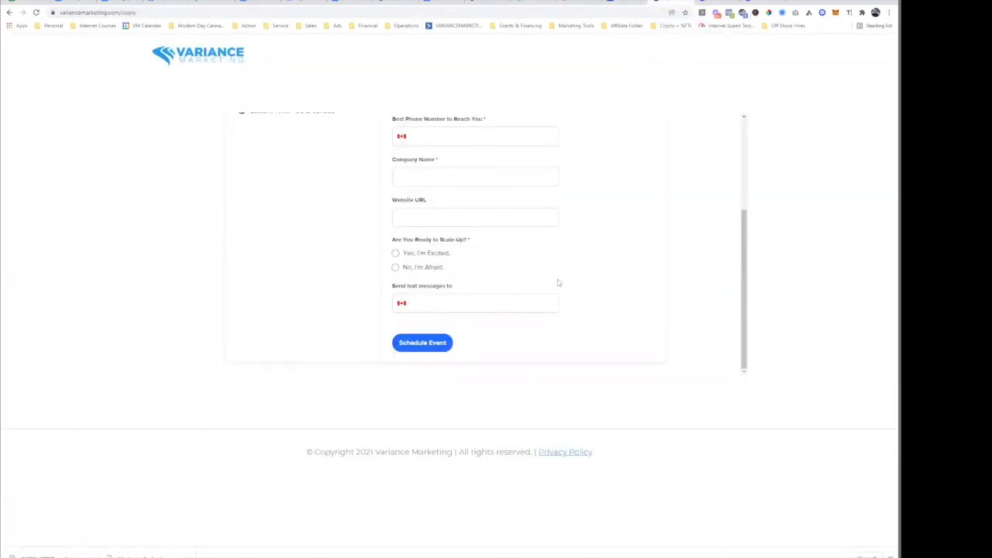
scroll(603, 225, "up", 4)
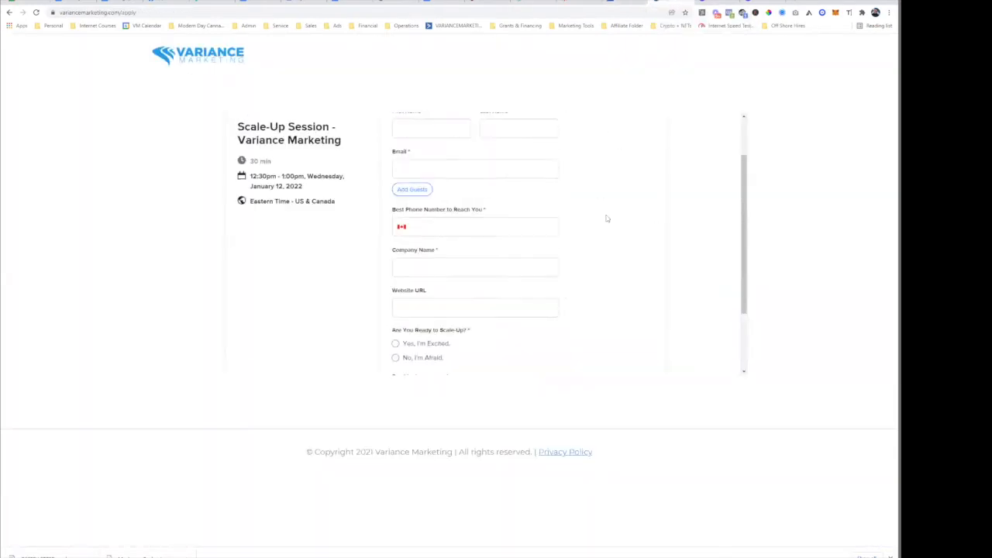
left_click(494, 3)
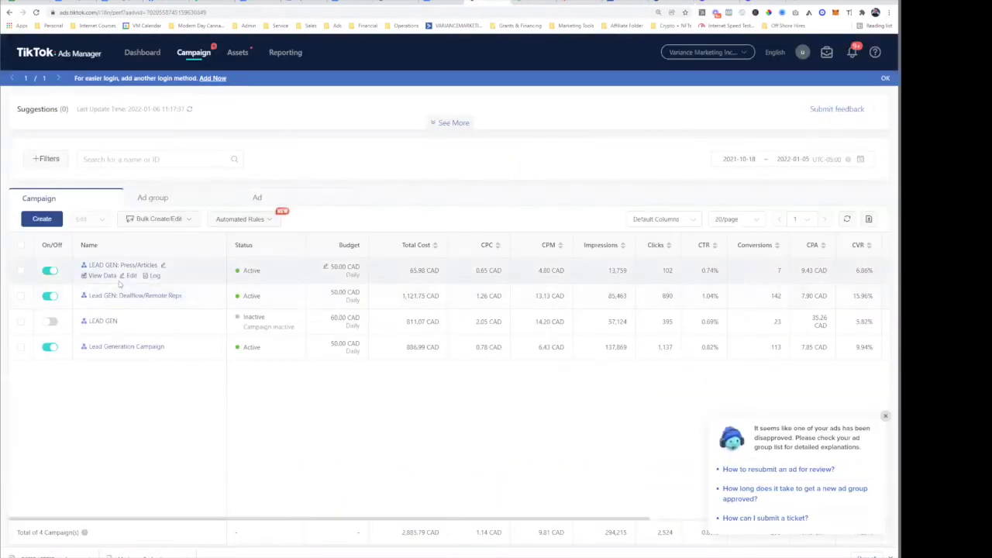
left_click(568, 3)
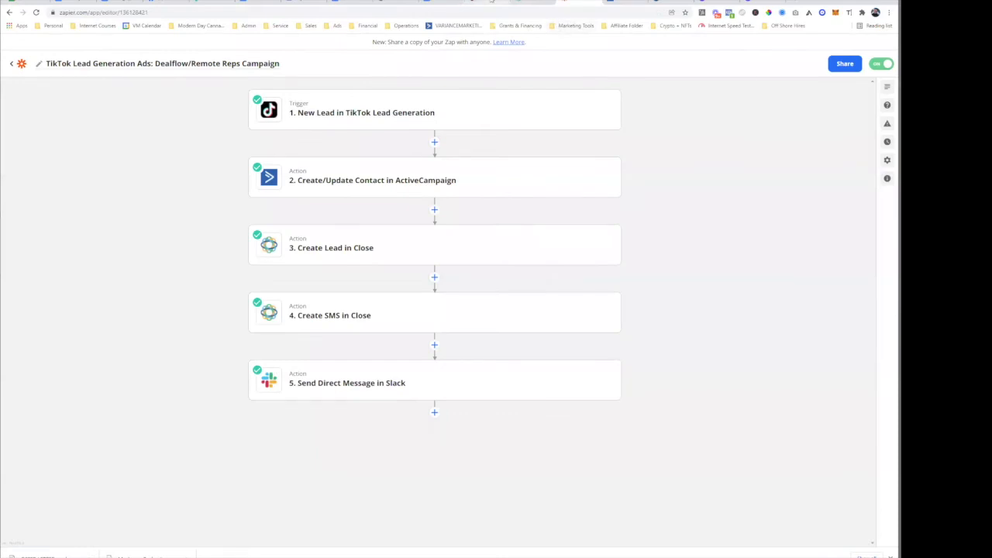
left_click(493, 3)
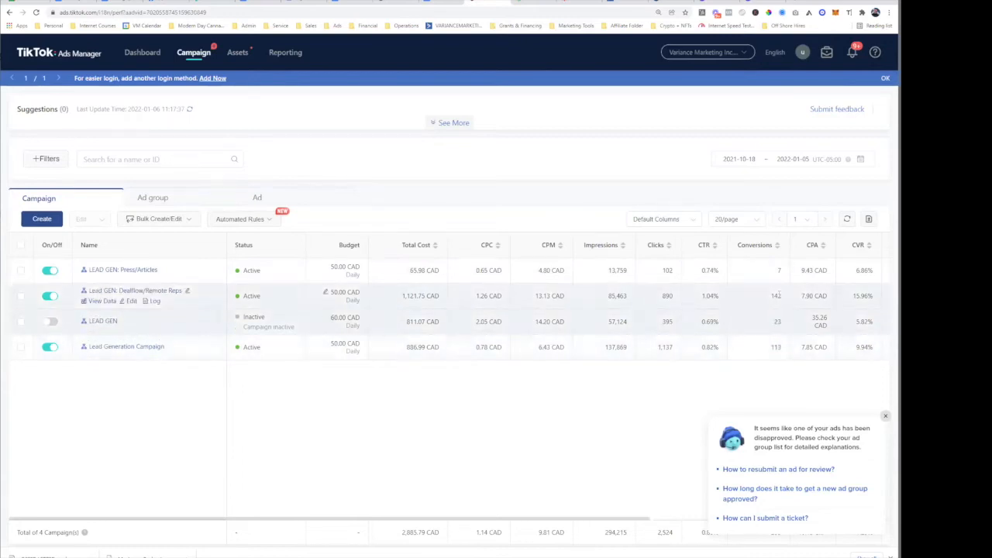
- Compare campaign CPAs (35.26, 7.90, 9.43 CAD) and start creating a new campaign
triple_click(821, 347)
triple_click(825, 321)
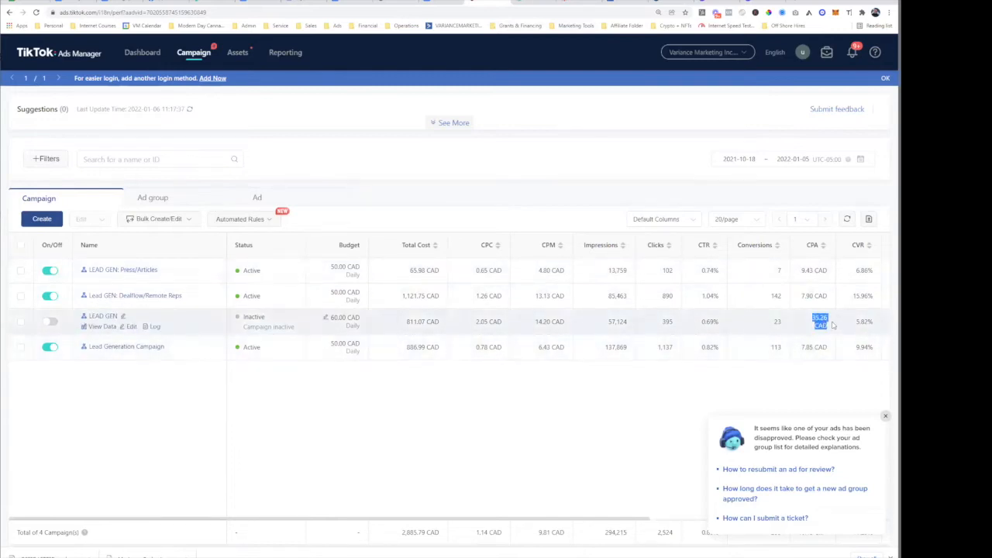
triple_click(814, 295)
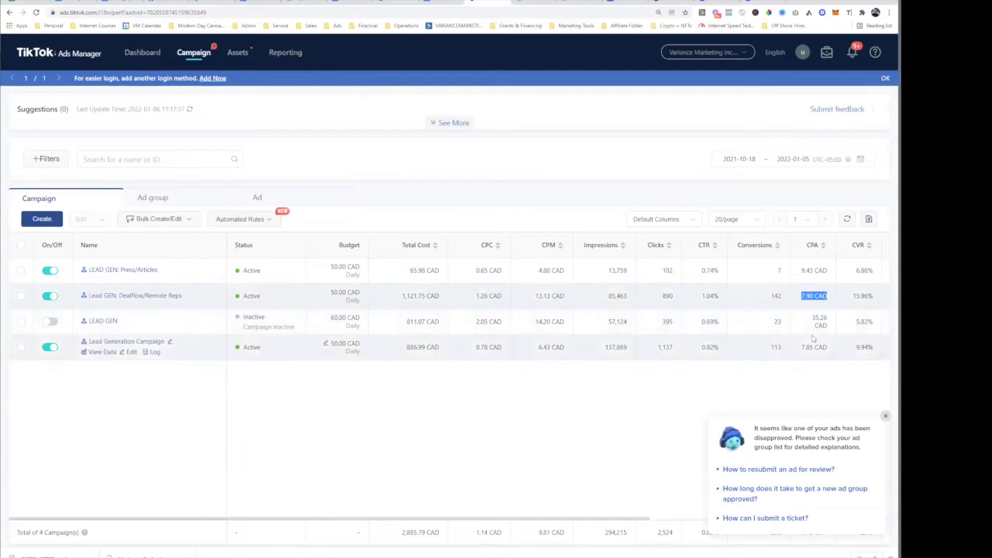
triple_click(814, 270)
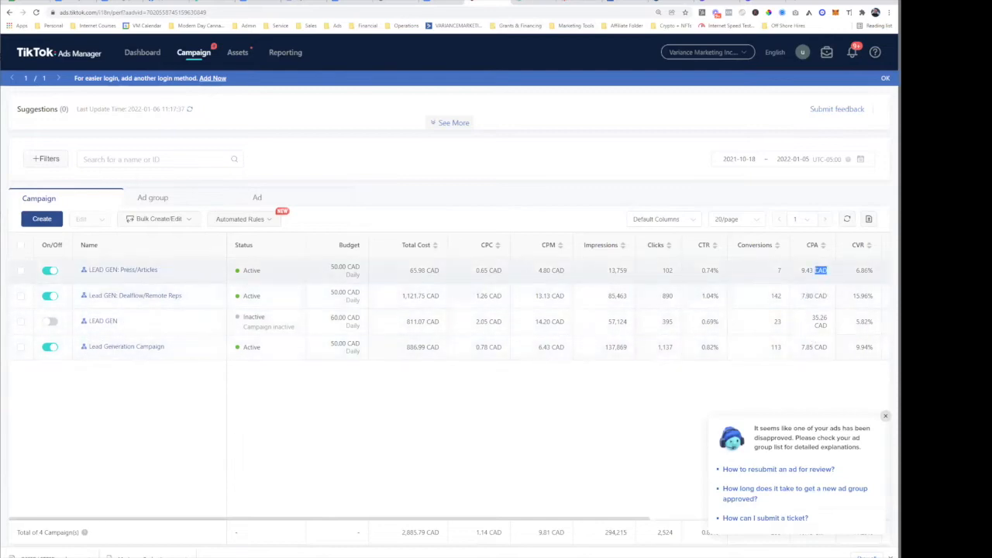
left_click(468, 420)
left_click(50, 221)
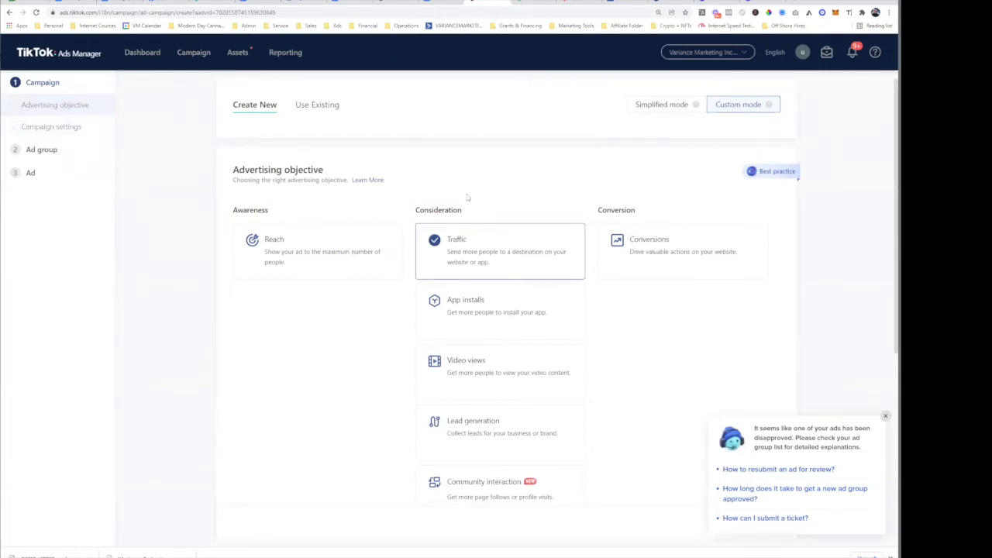
- Highlight the Awareness, Consideration and Conversion objective categories, then switch to the Close lead record
triple_click(327, 169)
left_click(371, 161)
right_click(245, 211)
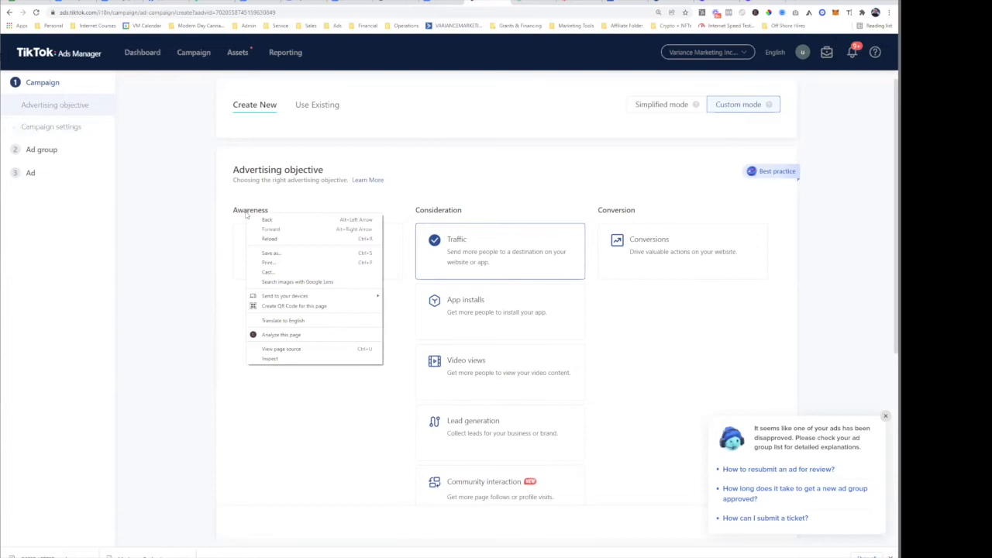
double_click(246, 212)
left_click(260, 336)
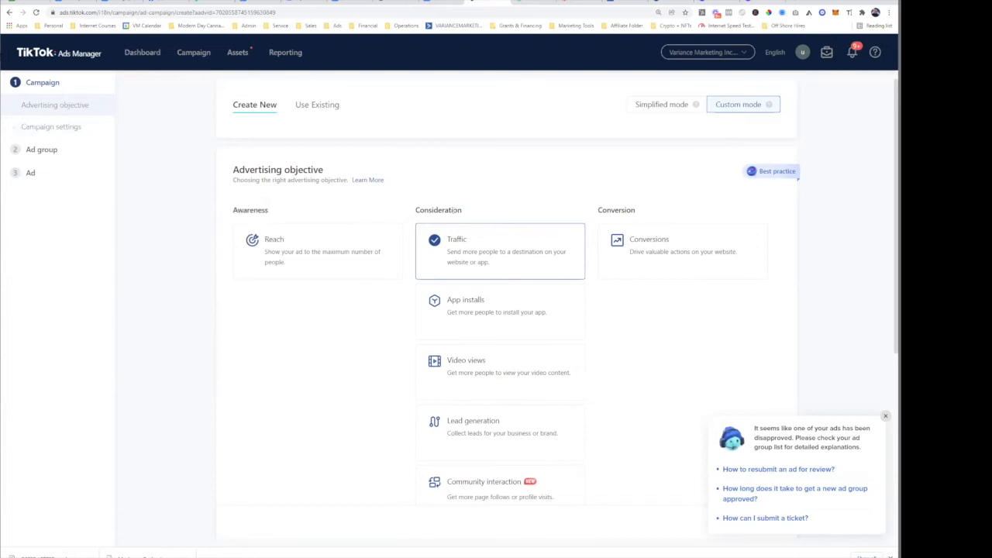
double_click(454, 210)
double_click(624, 210)
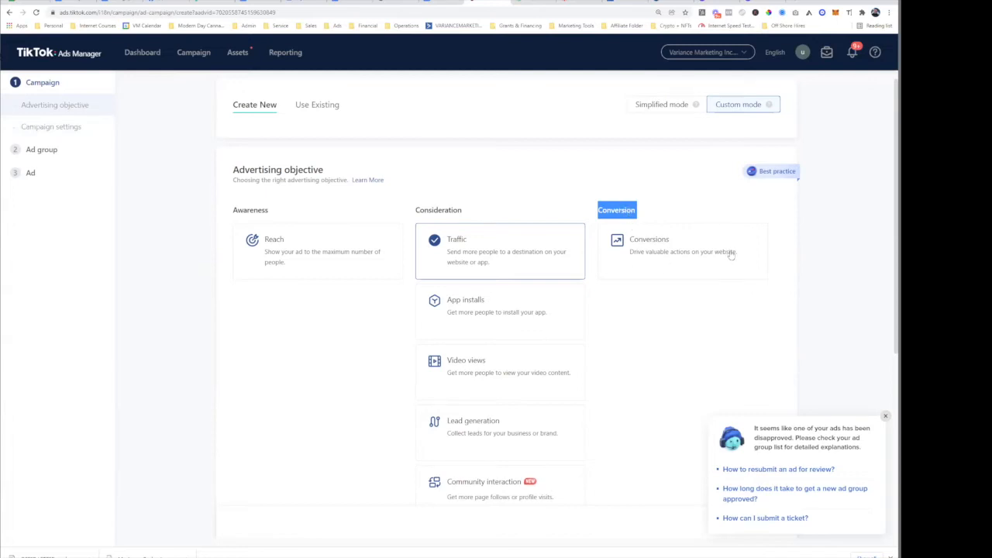
left_click(695, 337)
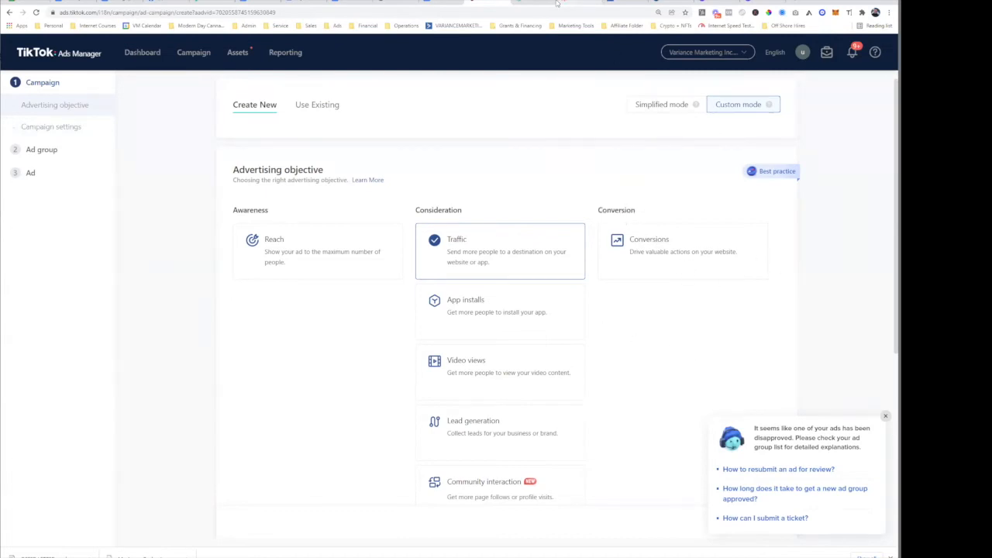
left_click(564, 4)
scroll(398, 304, "down", 6)
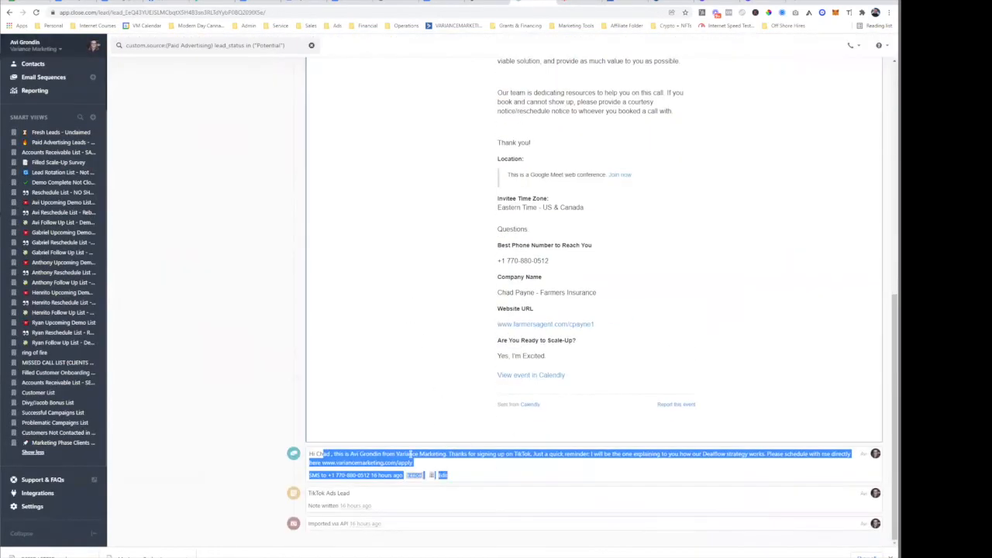
- Review the lead's Scale-Up Session activity in Close, then return to TikTok Ads Manager
scroll(493, 471, "up", 6)
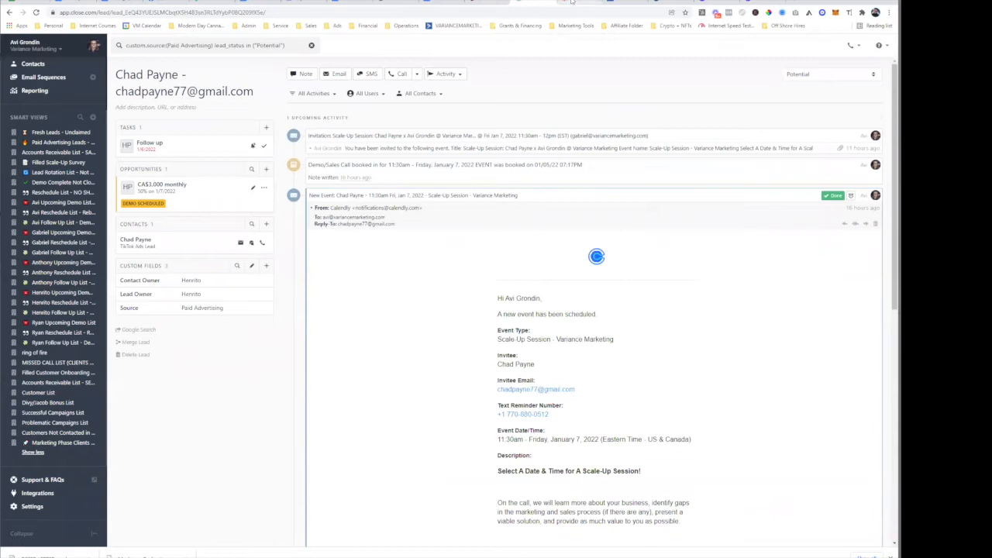
left_click(488, 3)
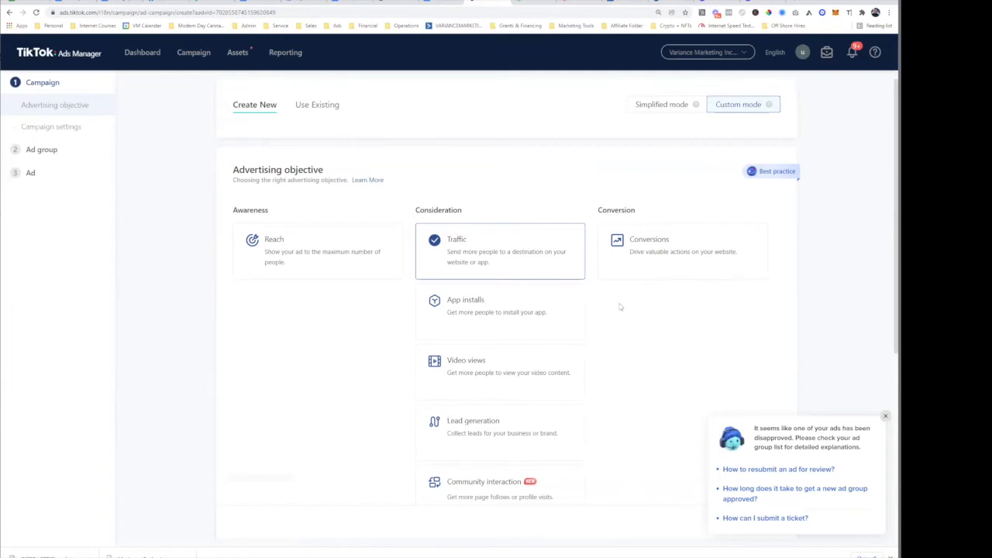
- Switch the campaign objective from Traffic to Lead generation, starting over when prompted
scroll(582, 151, "down", 2)
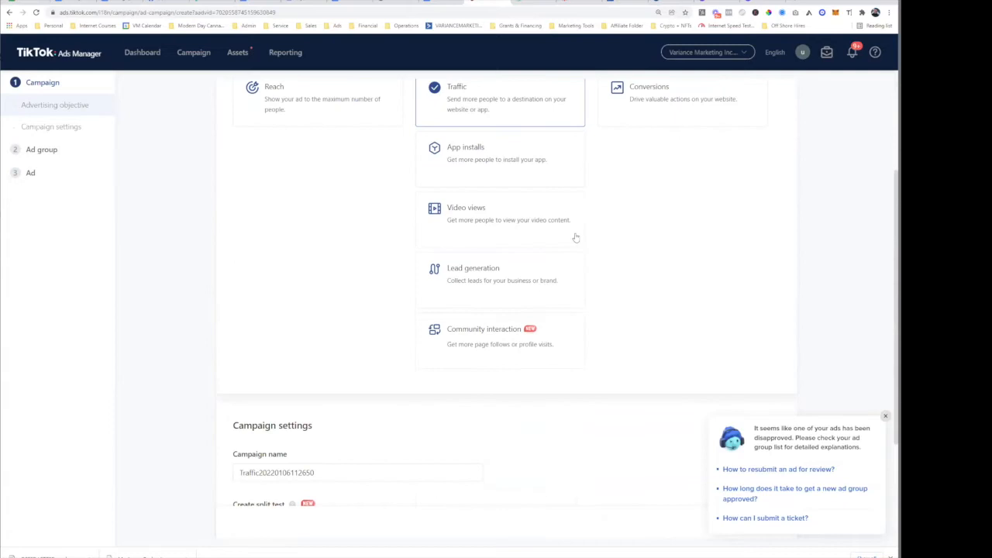
scroll(597, 256, "up", 2)
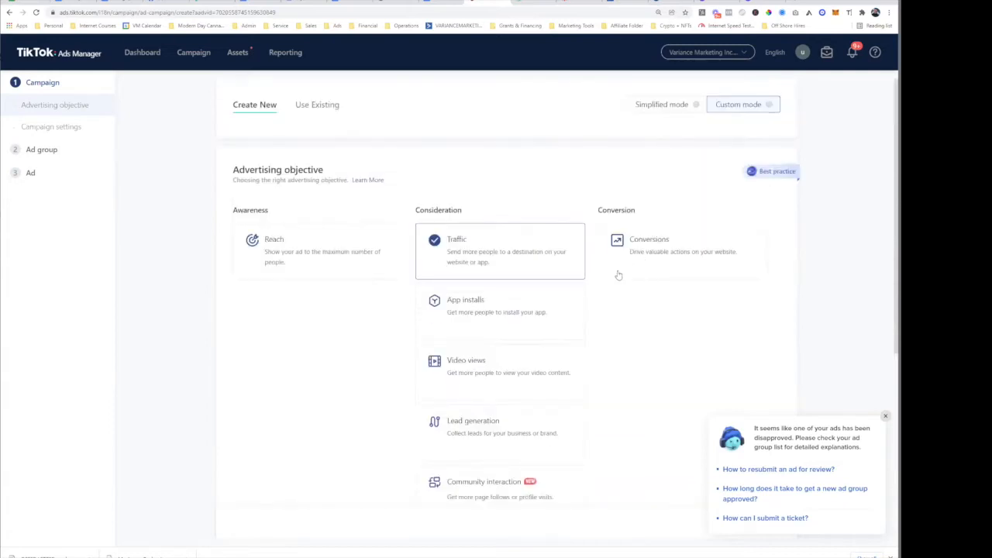
left_click(665, 266)
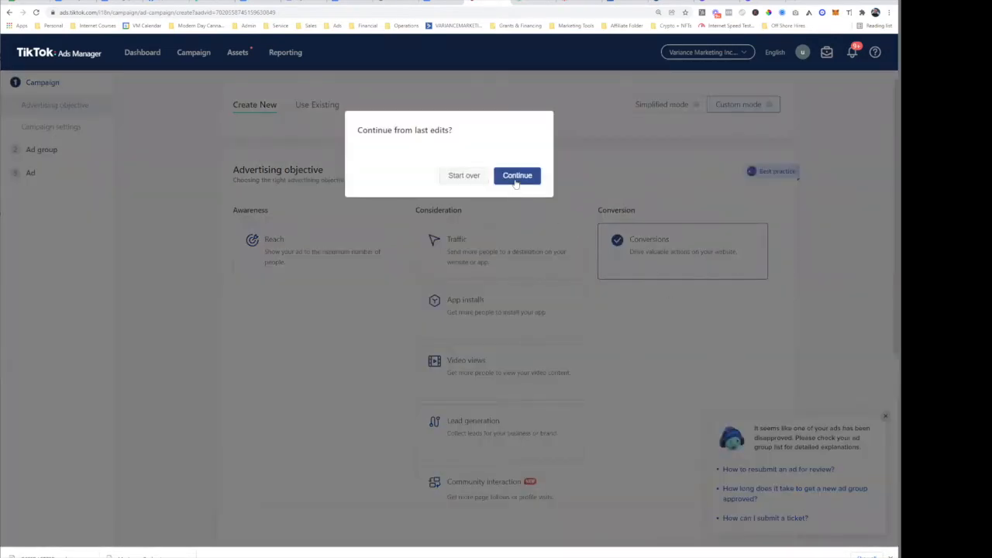
left_click(463, 178)
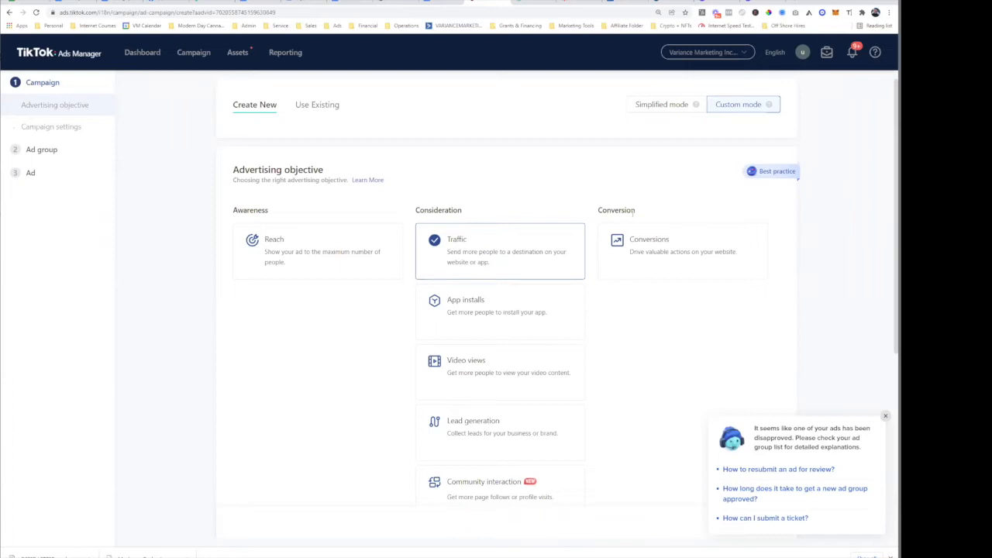
left_click(505, 428)
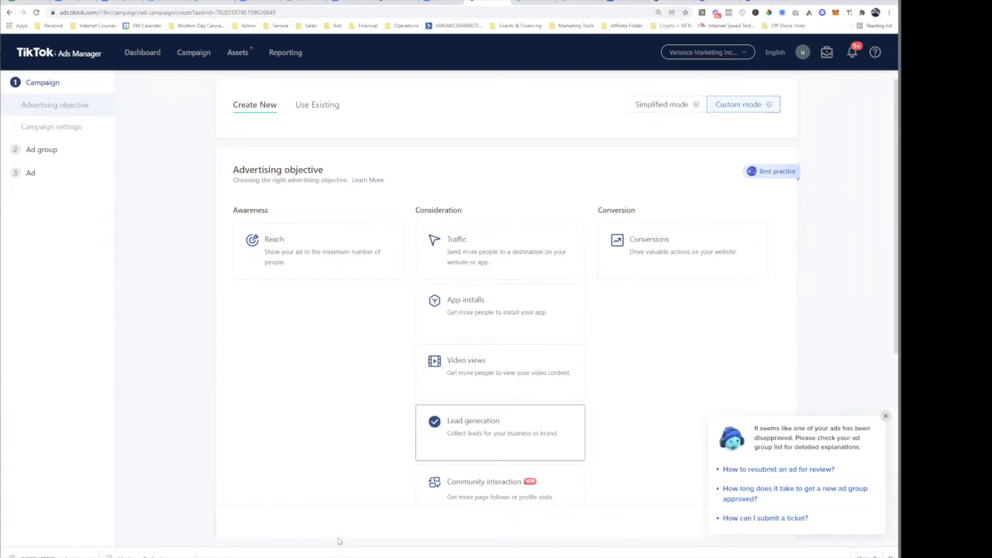
scroll(332, 430, "down", 4)
scroll(500, 281, "up", 4)
scroll(376, 378, "down", 4)
scroll(417, 348, "up", 2)
scroll(397, 362, "down", 1)
scroll(471, 139, "up", 4)
left_click_drag(231, 169, 332, 173)
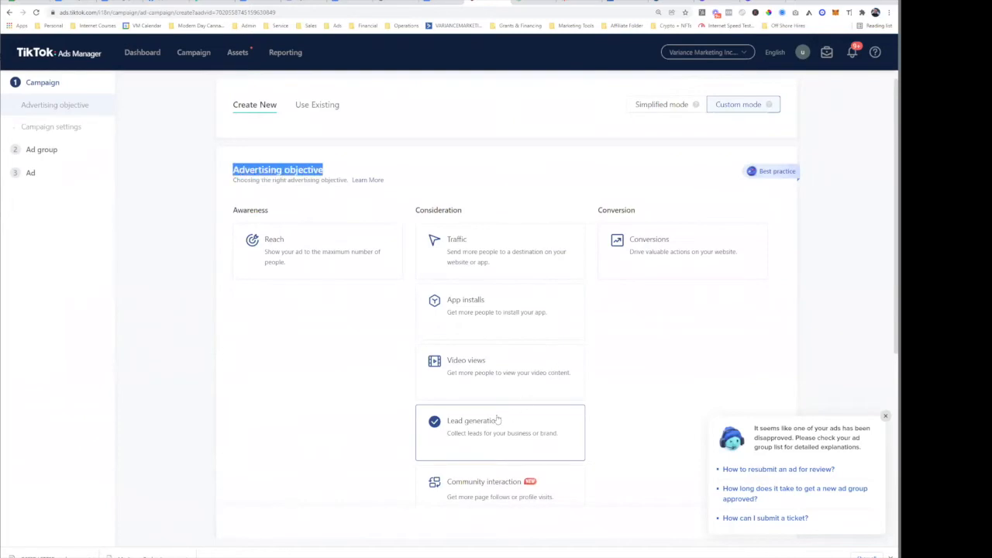
scroll(354, 393, "down", 4)
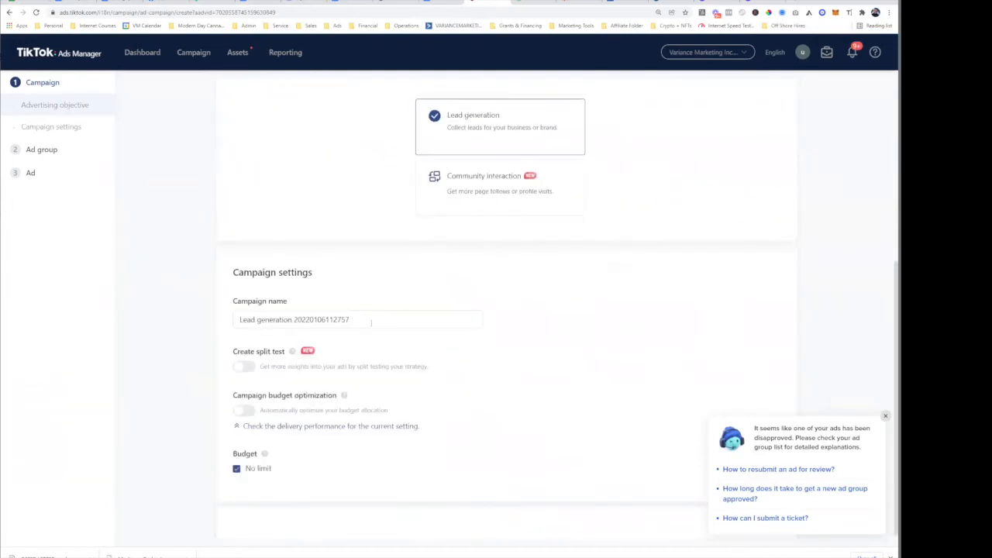
left_click_drag(372, 322, 184, 318)
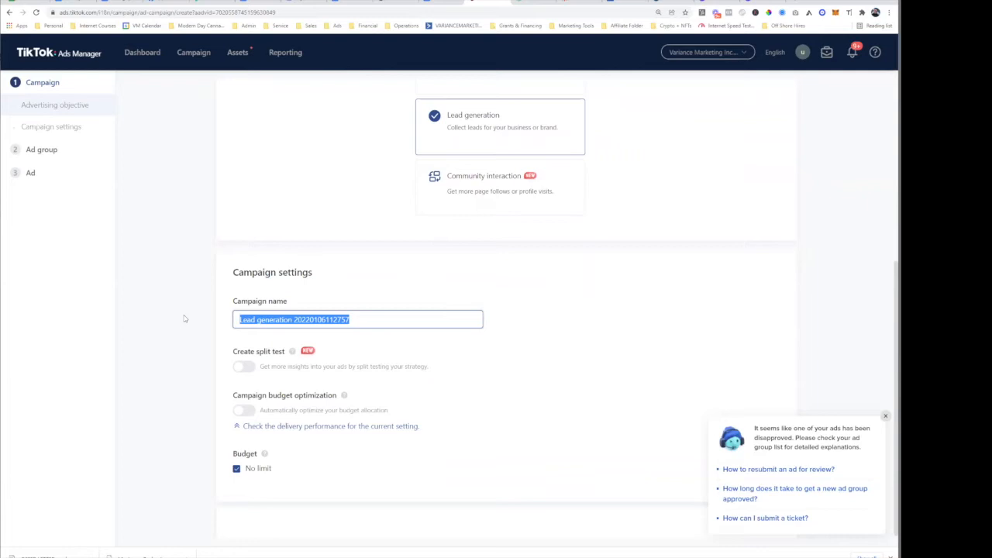
type("Lead Gen: Test")
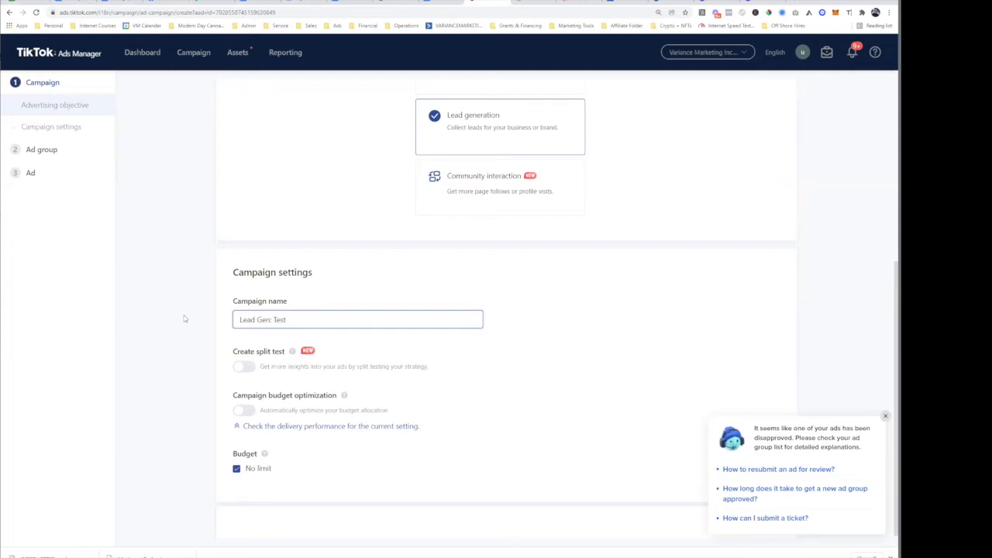
left_click(184, 336)
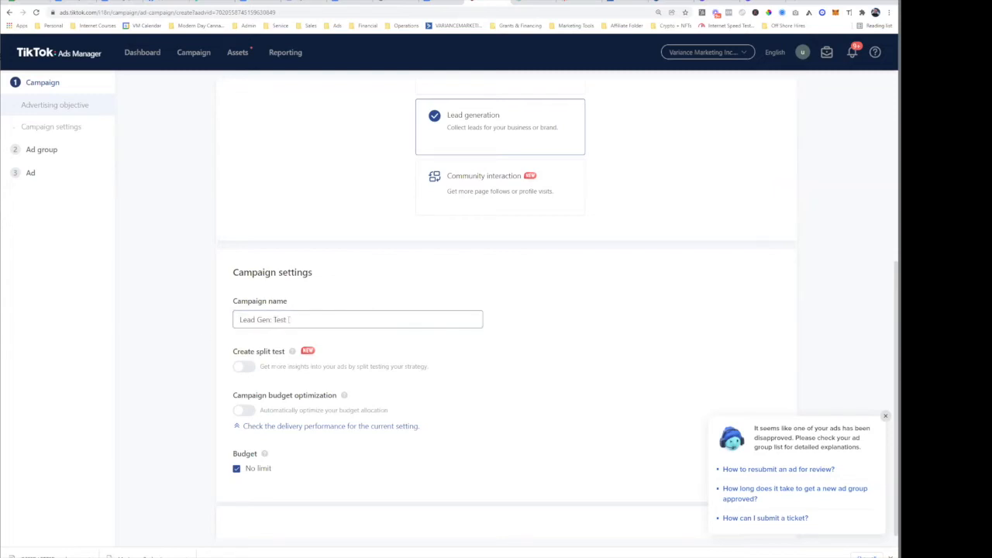
scroll(348, 314, "down", 1)
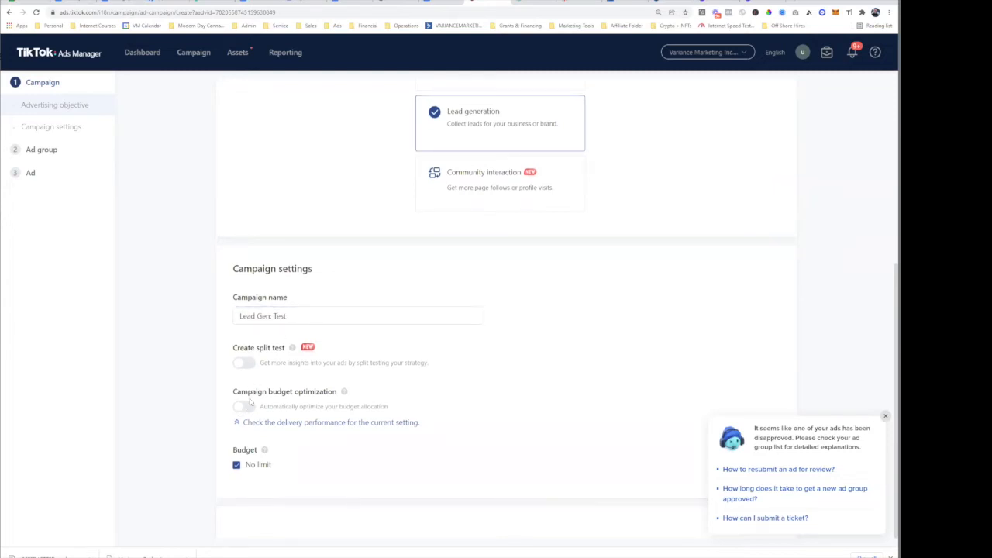
left_click_drag(259, 395, 339, 395)
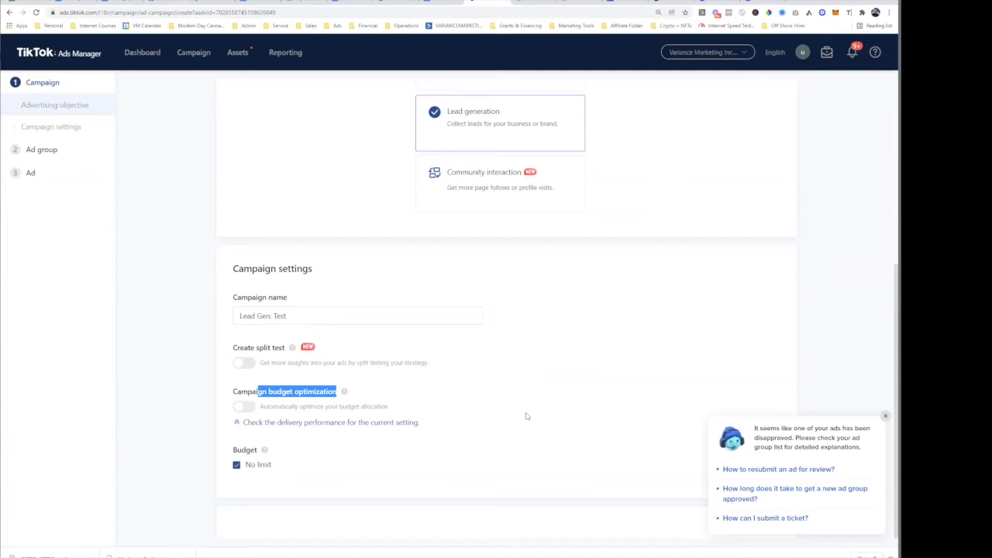
- Turn on campaign budget optimization
left_click(244, 406)
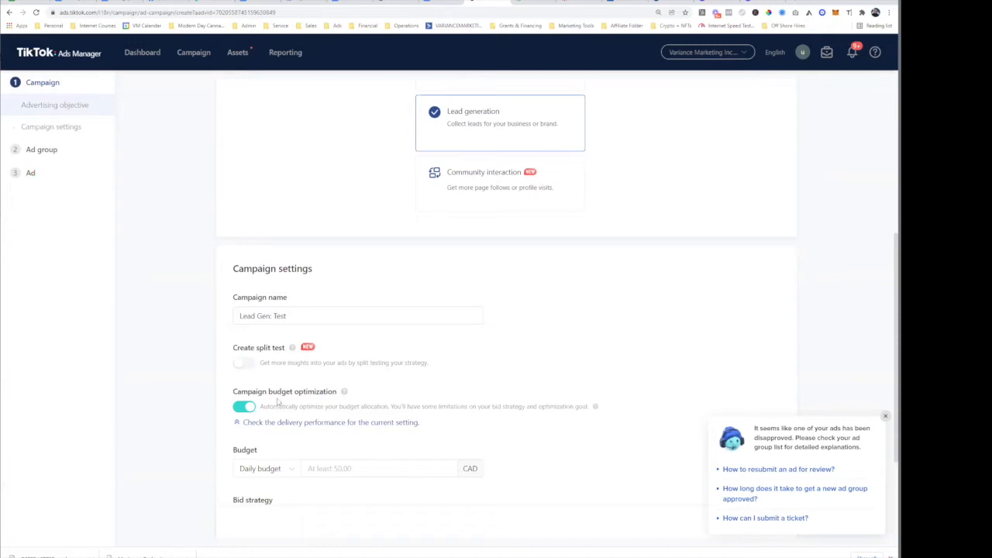
left_click_drag(270, 396, 337, 395)
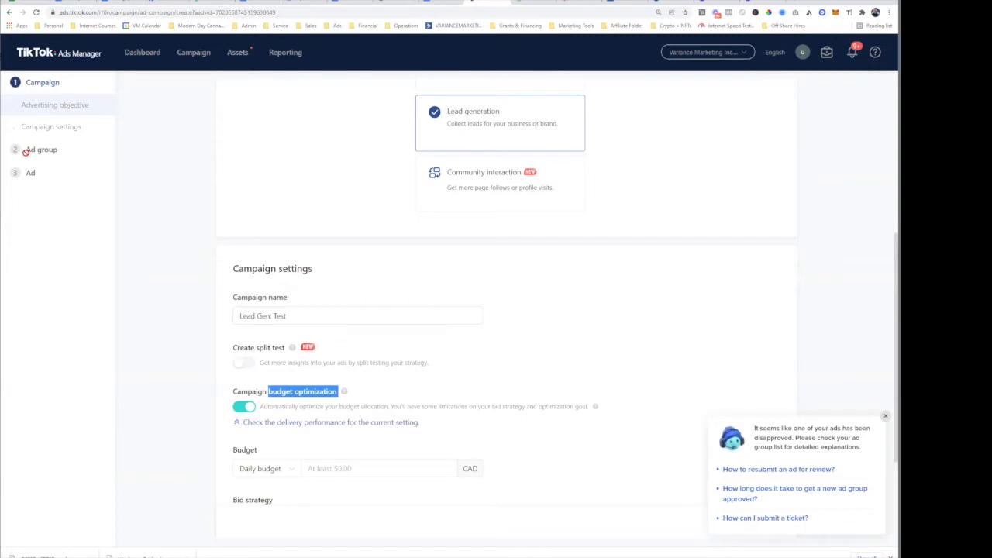
left_click_drag(31, 151, 107, 151)
left_click(58, 153)
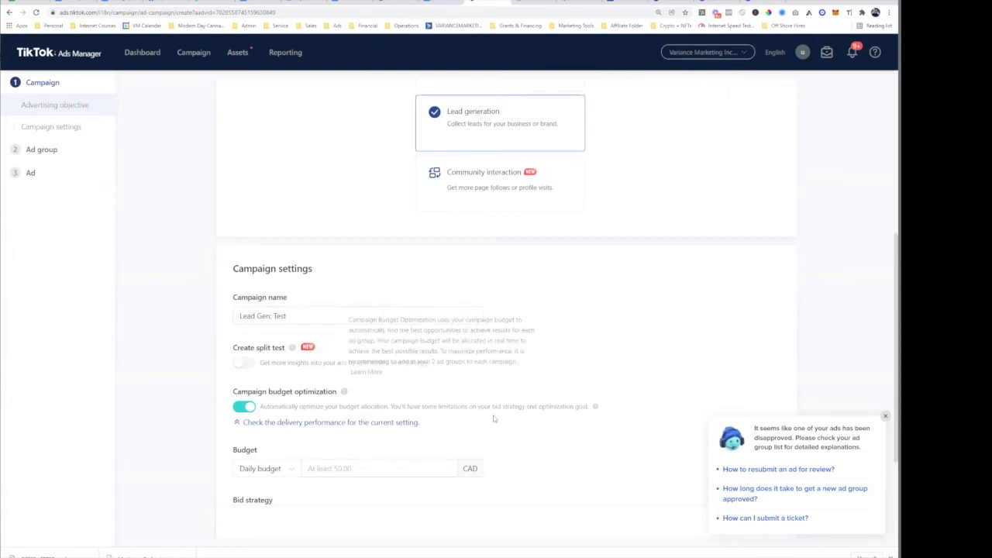
- Set a 50.00 CAD daily budget, dismiss the help popup, and continue to ad group setup
left_click(347, 468)
type("50")
left_click(148, 450)
scroll(341, 415, "down", 2)
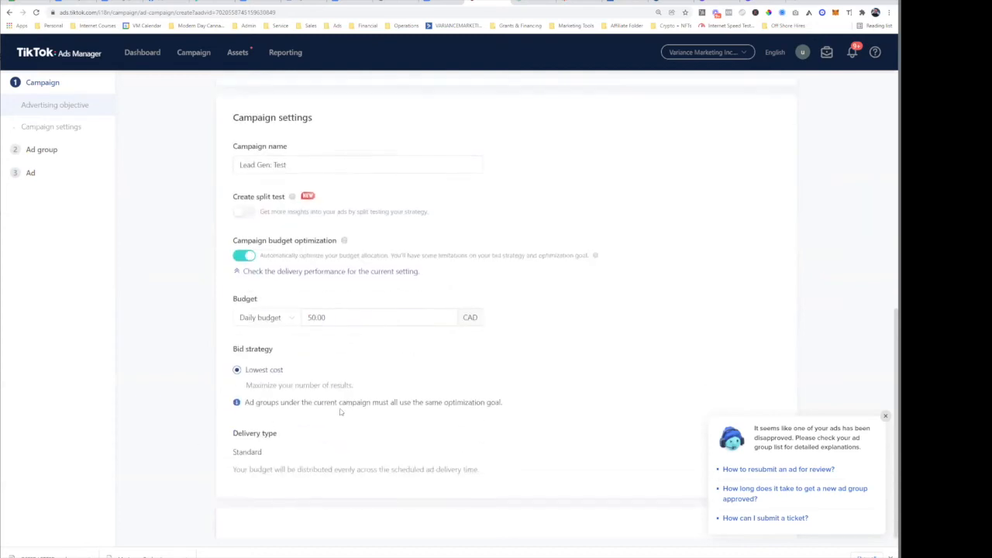
double_click(318, 317)
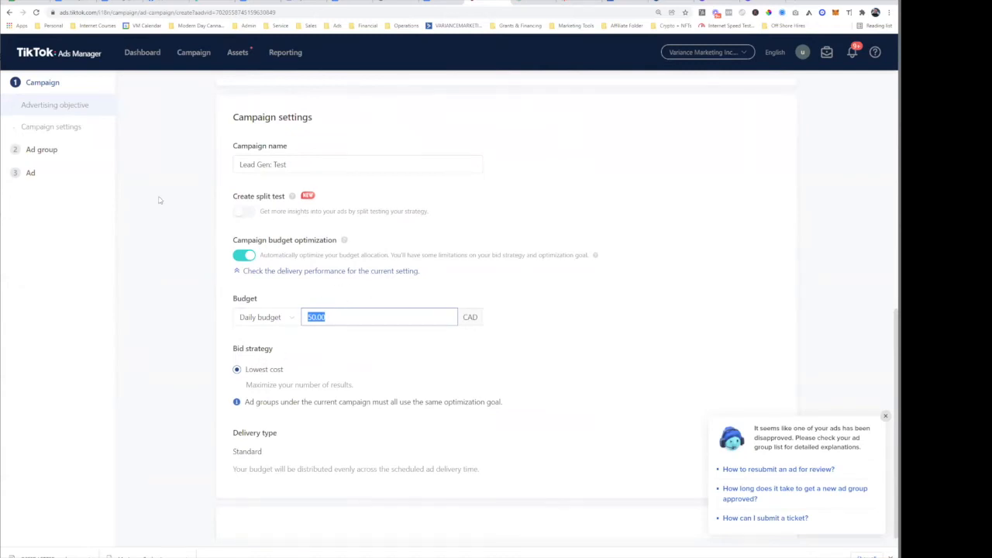
left_click(206, 396)
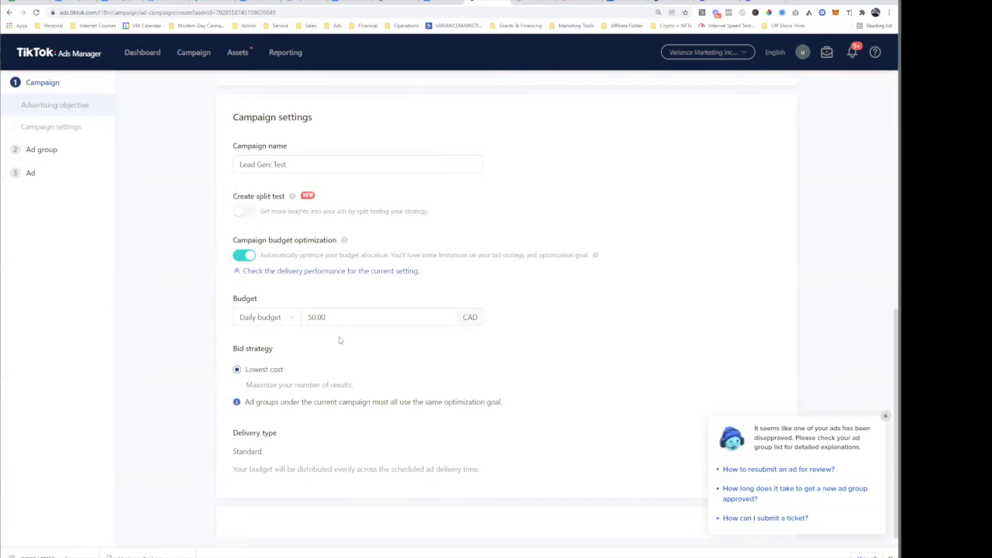
left_click_drag(230, 350, 279, 357)
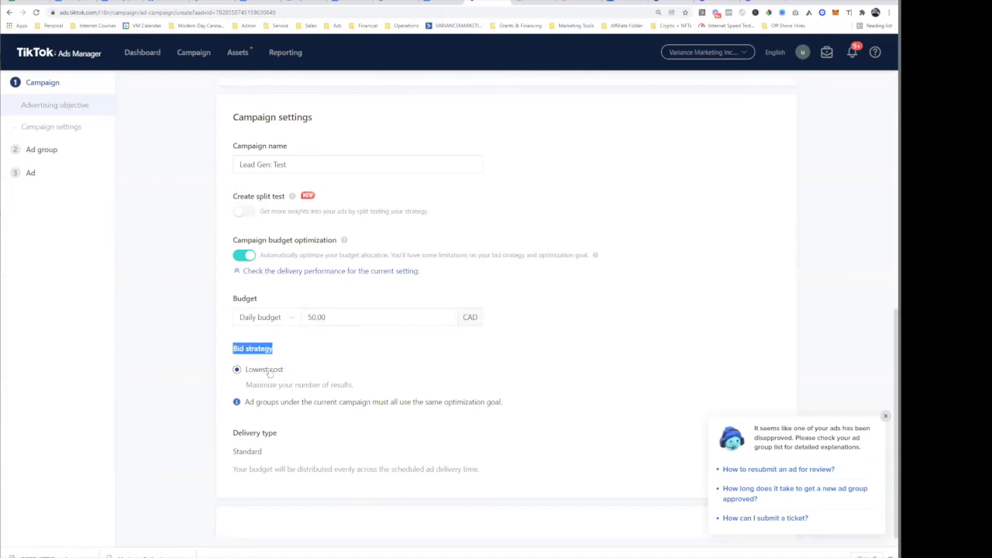
left_click(886, 417)
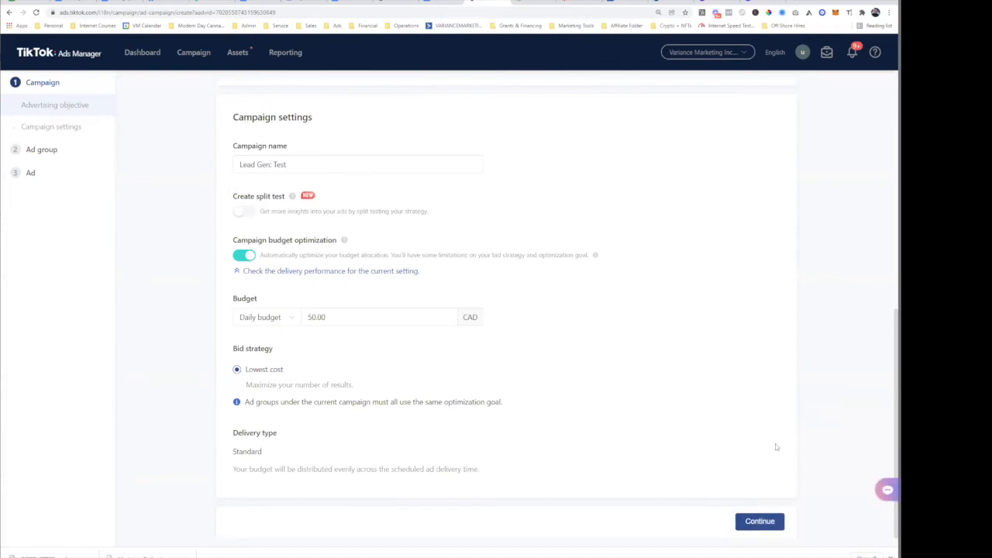
left_click(751, 526)
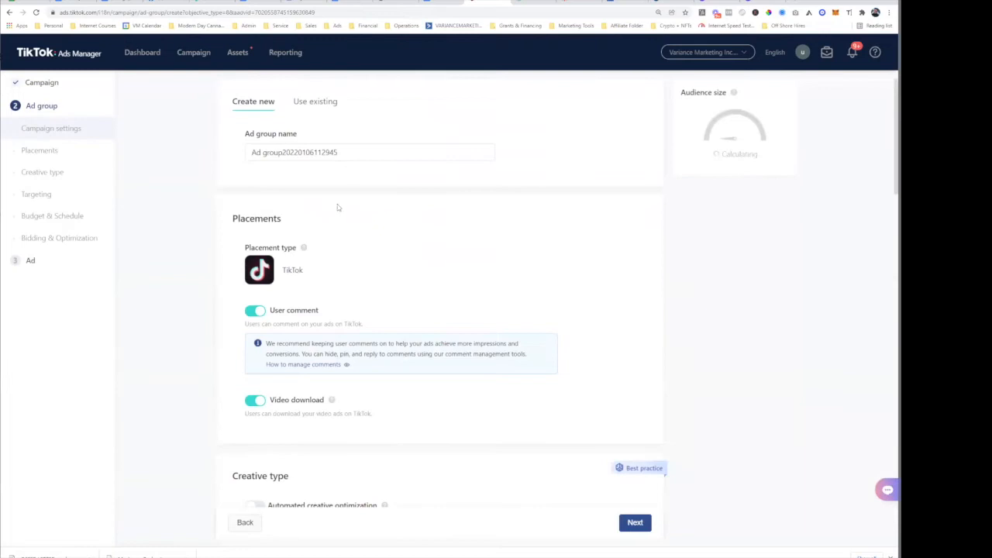
- Rename the ad group to 'Ad Group: TEST'
triple_click(343, 153)
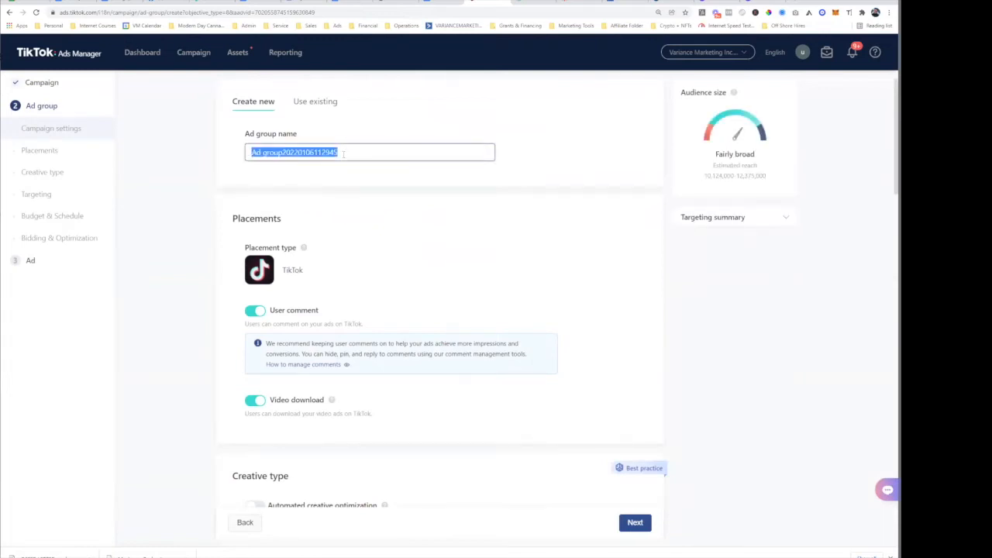
type("Ad Group: TEST")
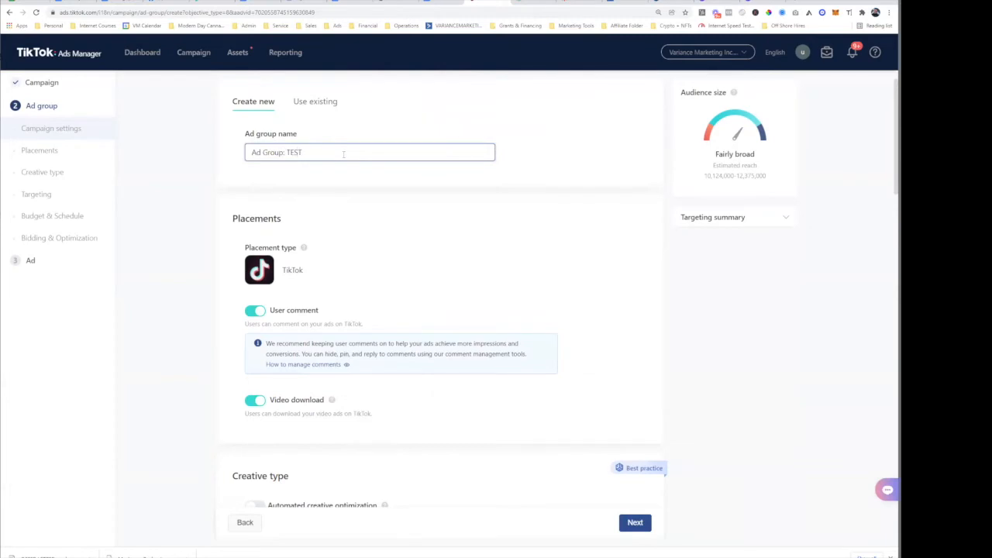
left_click(349, 189)
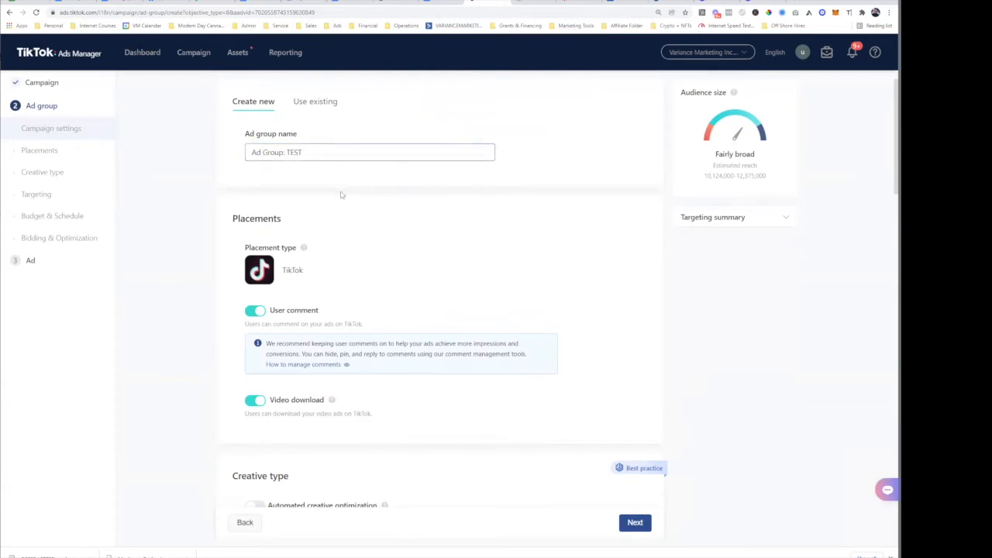
- Turn off Video download in Placements, leaving User comment on
scroll(310, 221, "down", 2)
scroll(302, 264, "up", 2)
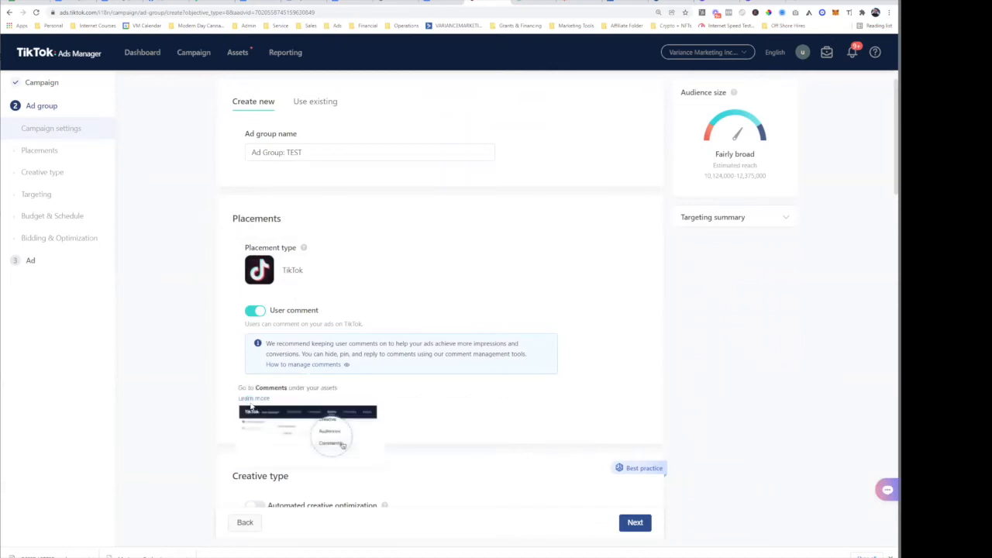
left_click(249, 404)
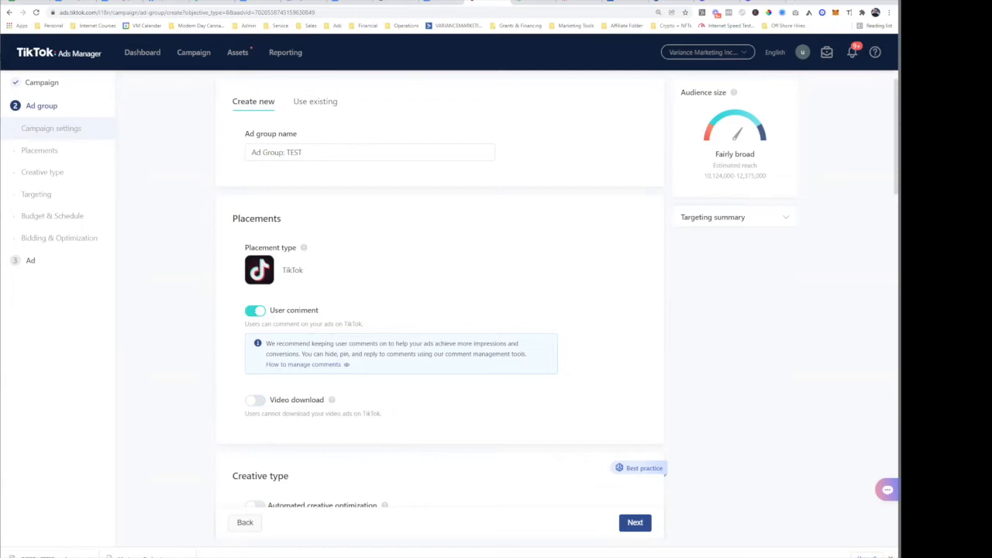
double_click(298, 310)
left_click(252, 399)
scroll(299, 386, "down", 4)
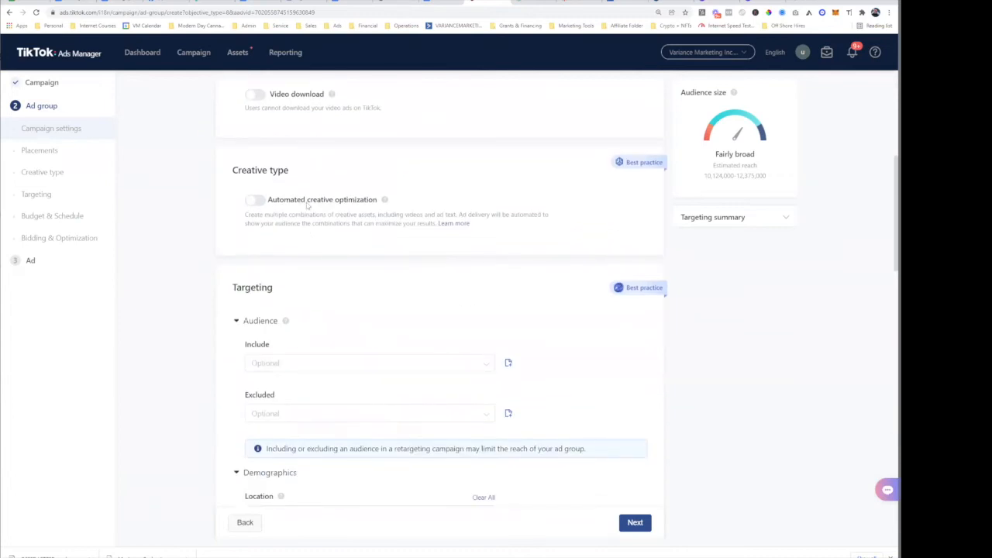
- Add United States alongside Canada as a target location
left_click_drag(328, 204, 375, 205)
left_click(277, 203)
scroll(236, 245, "down", 2)
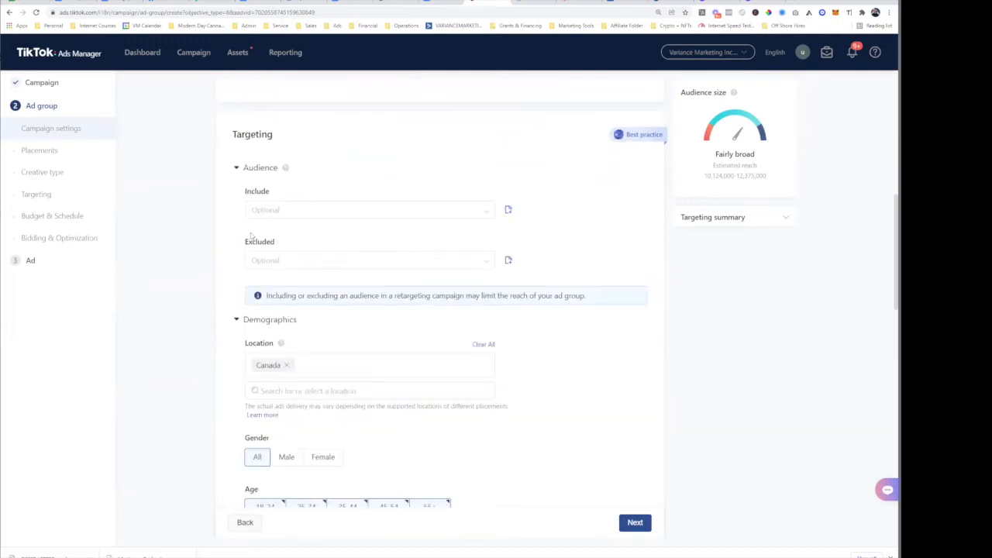
scroll(256, 295, "up", 4)
scroll(270, 341, "down", 2)
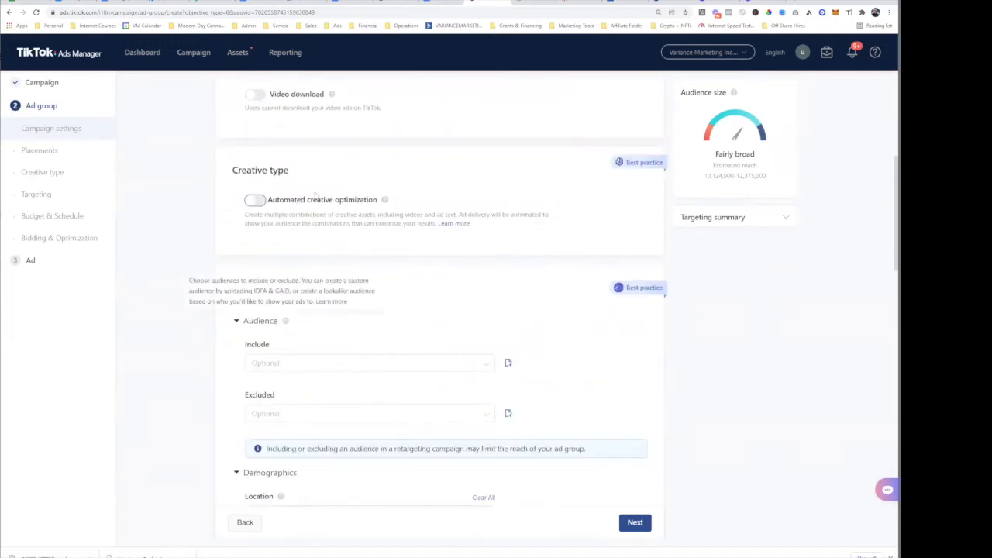
scroll(306, 249, "down", 2)
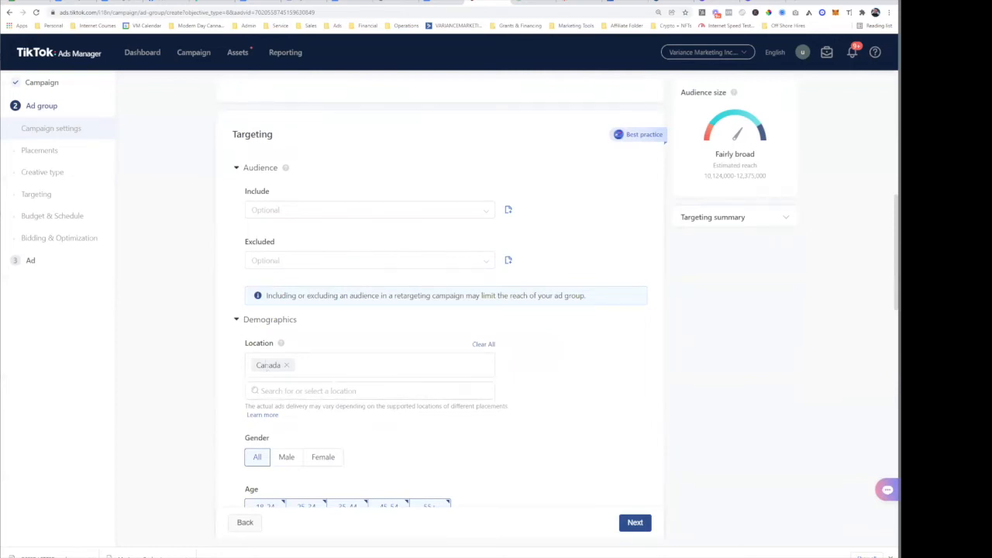
left_click(293, 393)
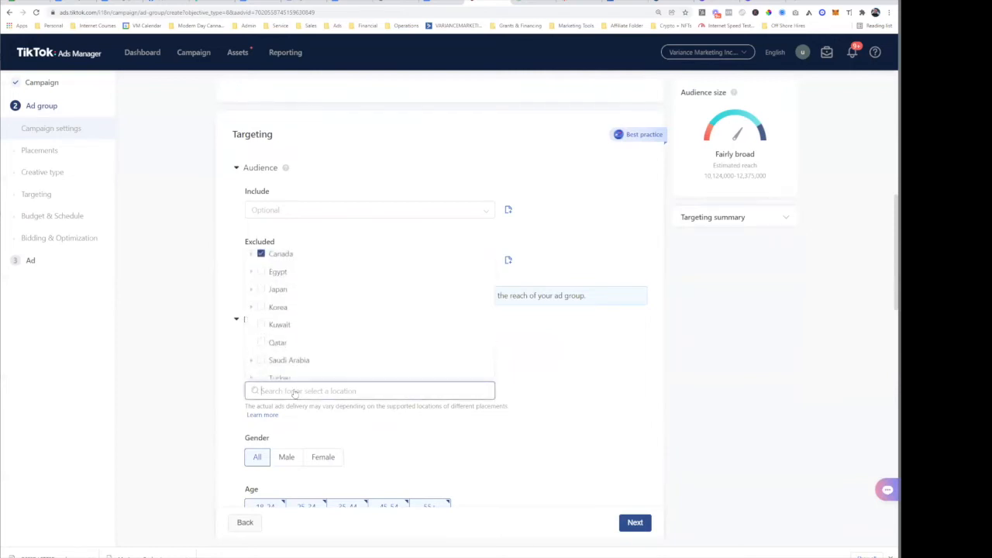
left_click(169, 416)
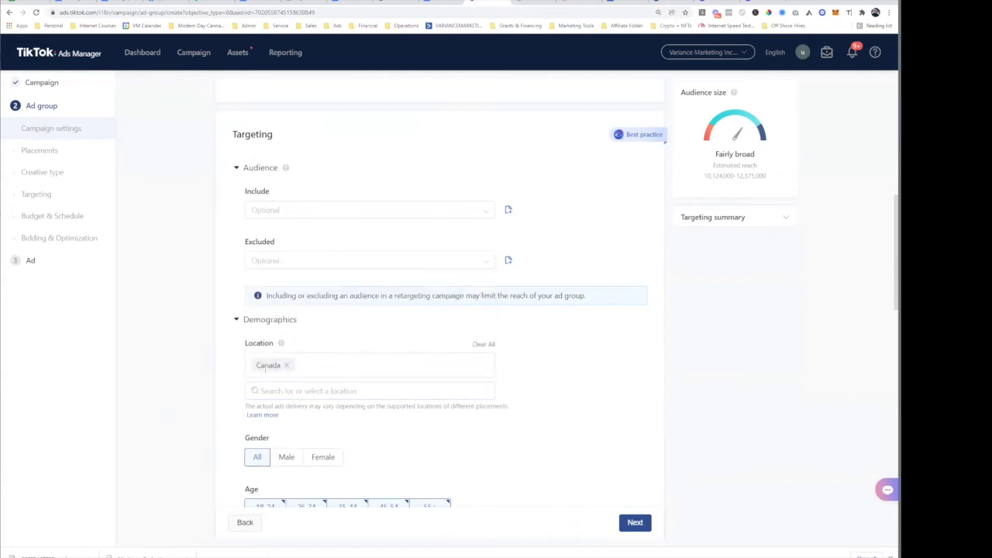
left_click(291, 394)
type("unite")
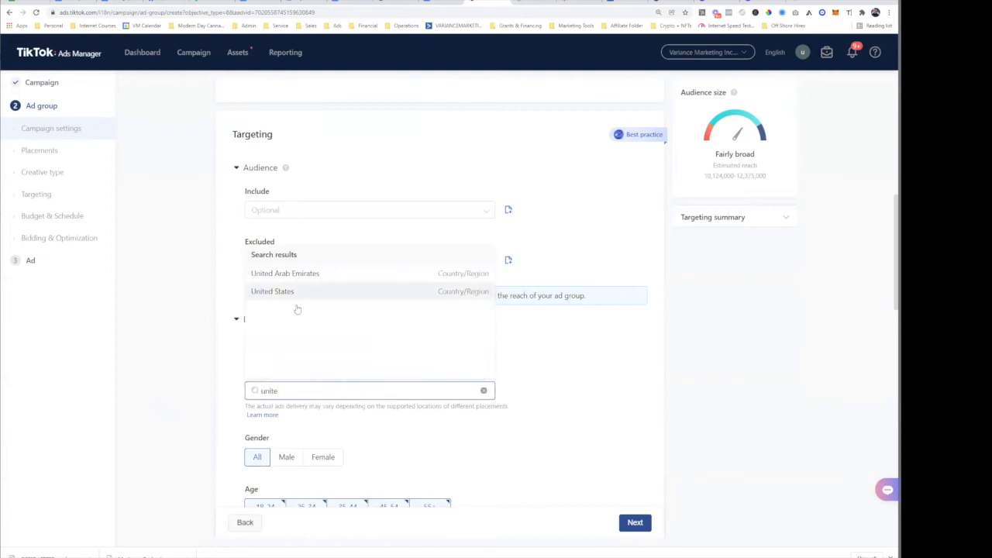
left_click(307, 293)
- Exclude the 18-24 age group from targeting
scroll(302, 326, "down", 3)
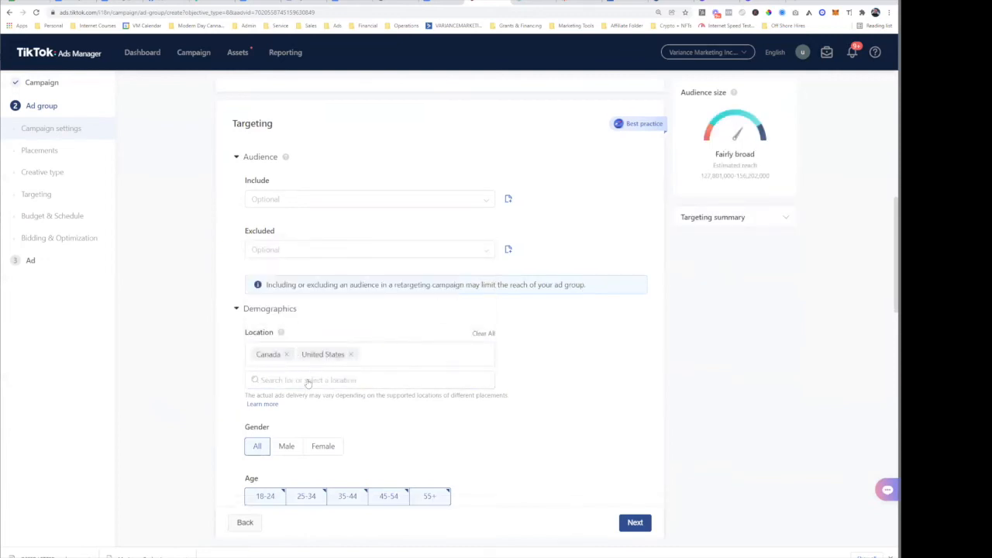
scroll(271, 314, "down", 2)
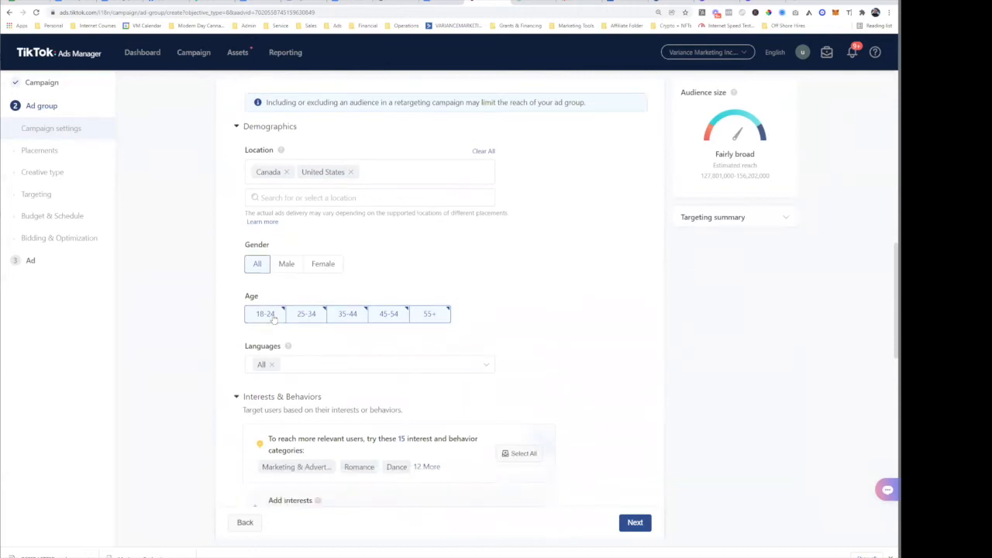
left_click(265, 201)
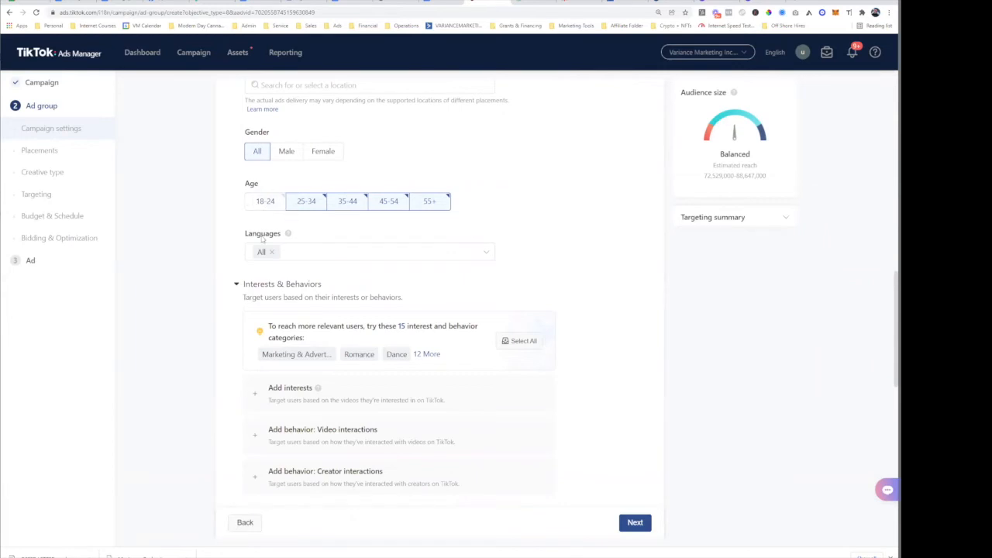
- Exclude the 55+ age group, keeping 25-34, 35-44 and 45-54 targeted
left_click(438, 205)
double_click(250, 184)
left_click(366, 189)
left_click(263, 203)
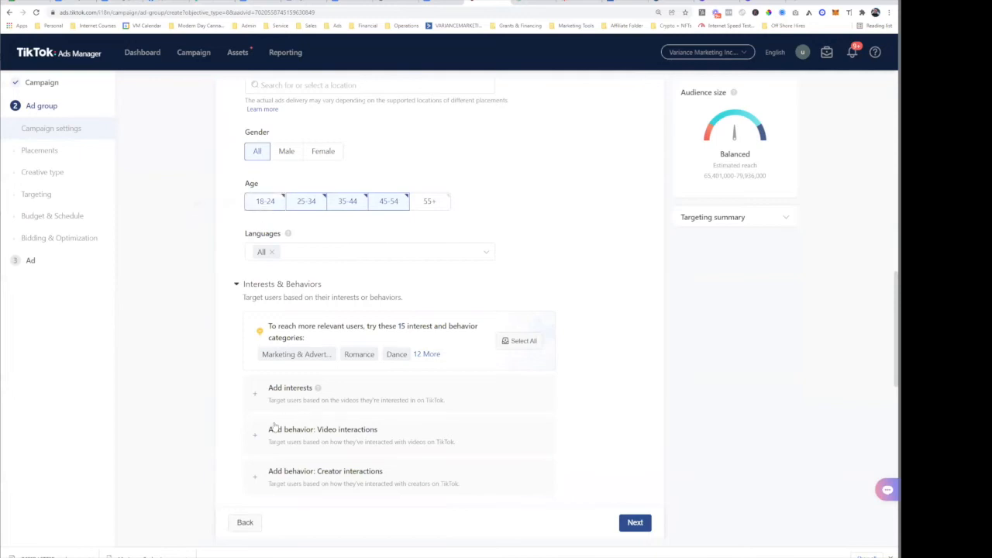
left_click(267, 203)
- Glance at the '12 More' recommended interest categories, then close the list
scroll(283, 247, "down", 2)
scroll(283, 247, "up", 2)
left_click(429, 354)
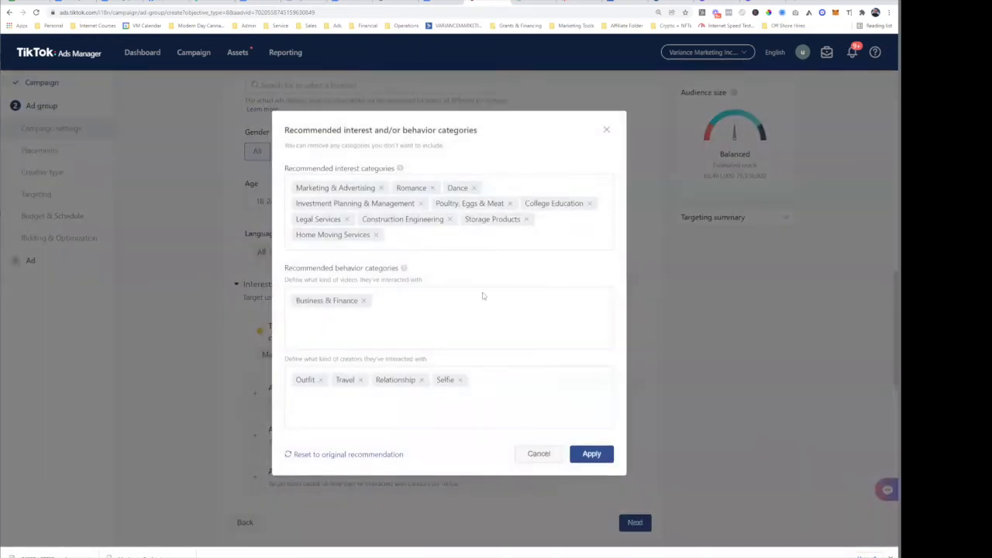
left_click(605, 130)
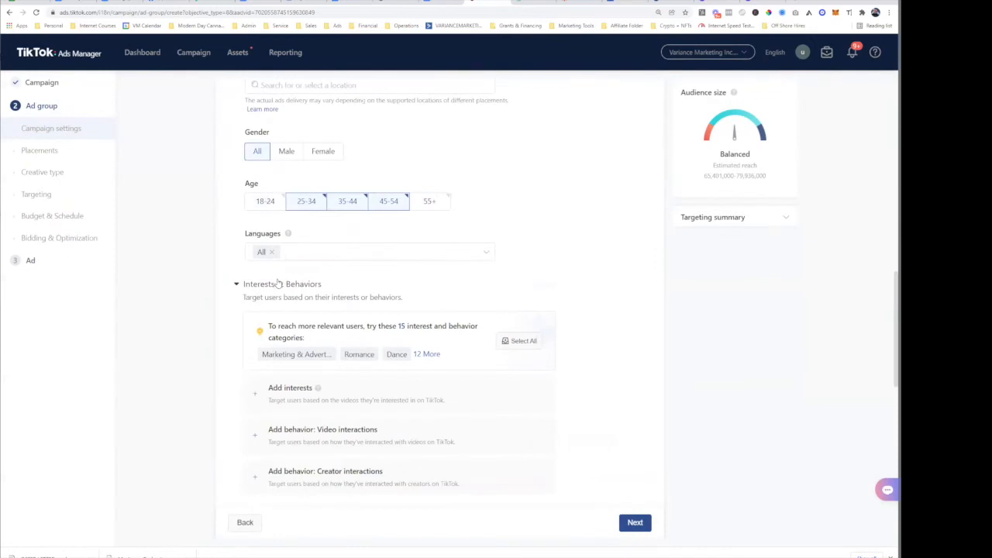
left_click_drag(284, 326, 431, 338)
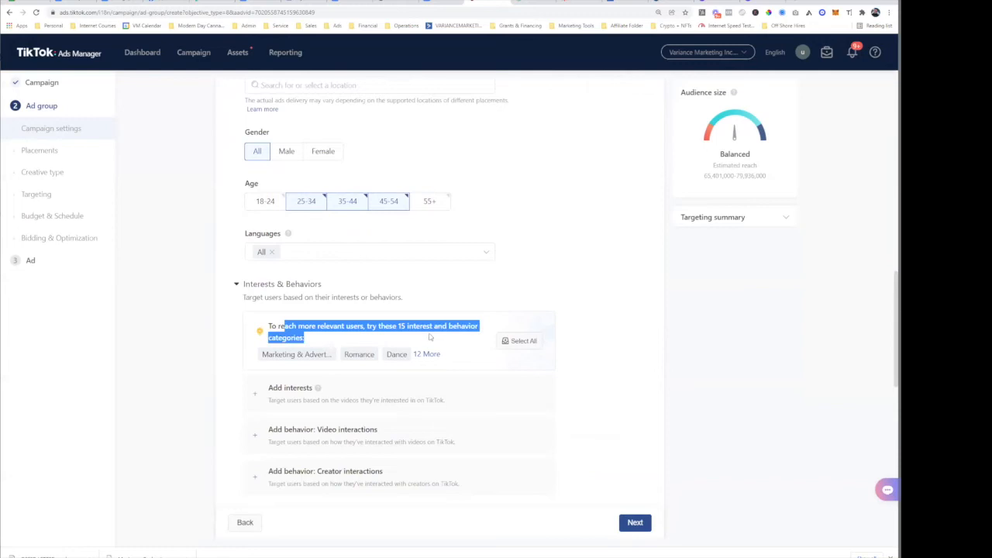
triple_click(437, 327)
triple_click(417, 326)
- Add Business & Productivity, Business Services, business owner and business training as interests
scroll(285, 326, "down", 2)
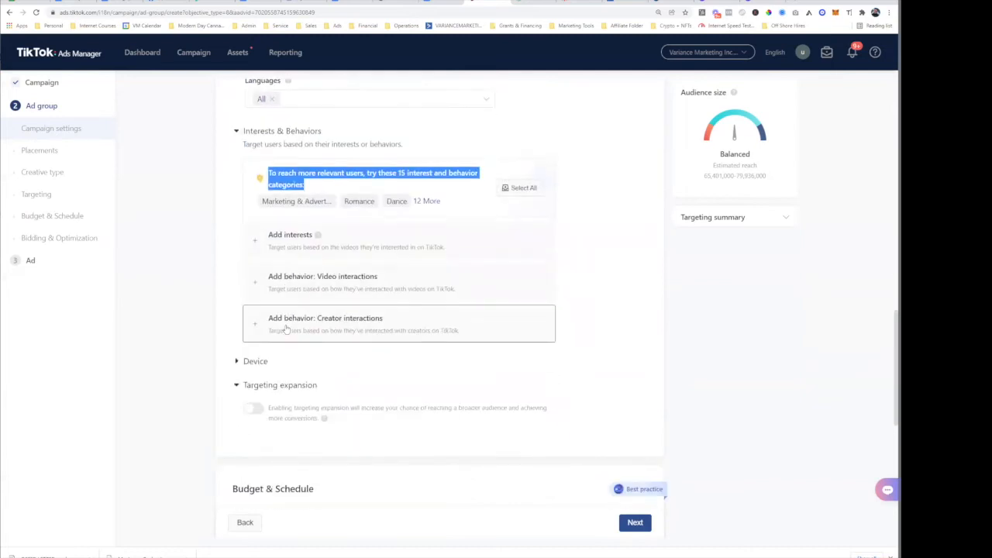
left_click(295, 246)
left_click(321, 296)
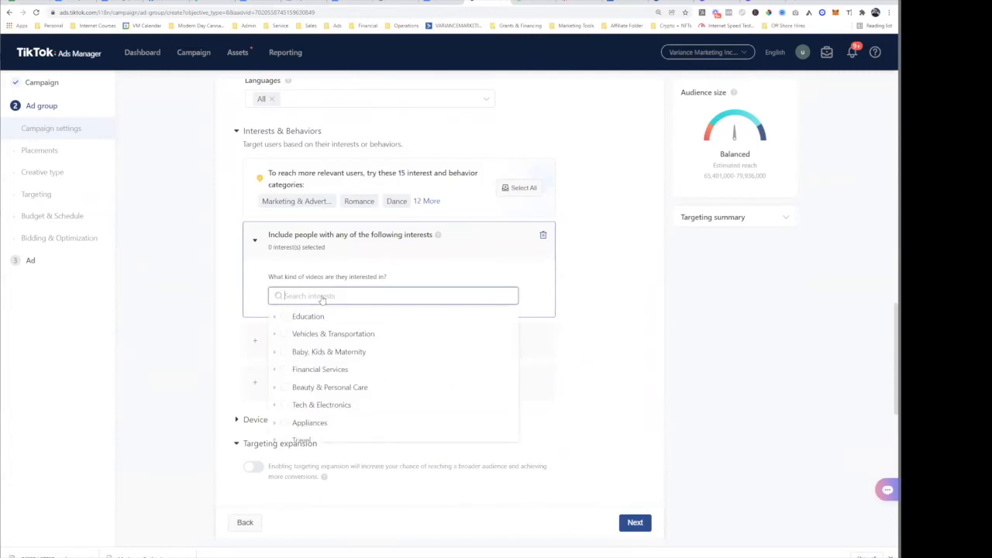
type("busines")
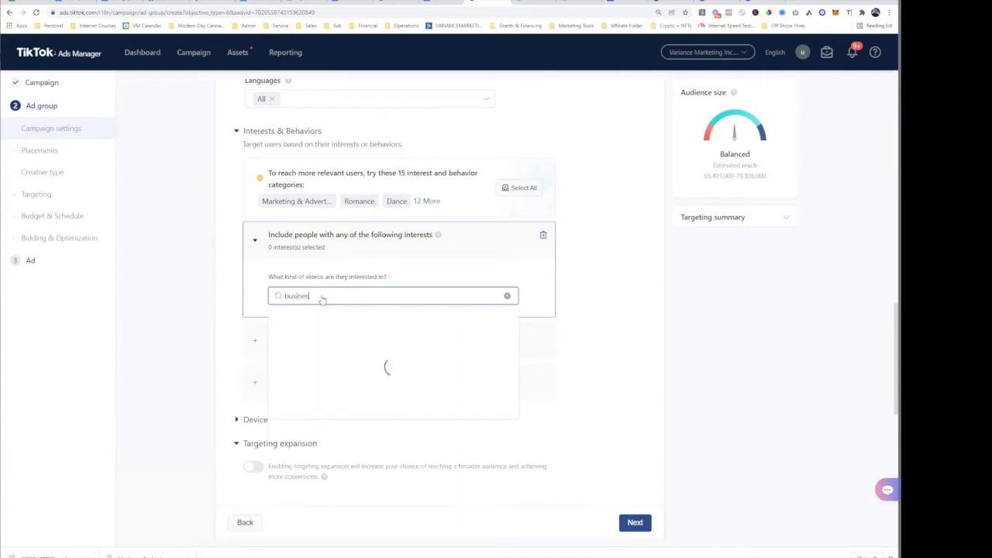
type("s")
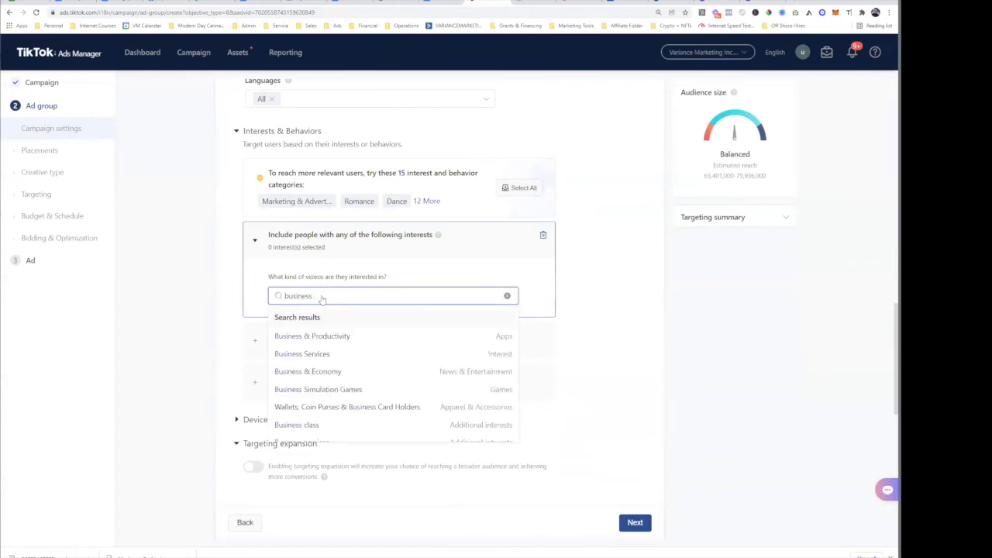
type(" oo")
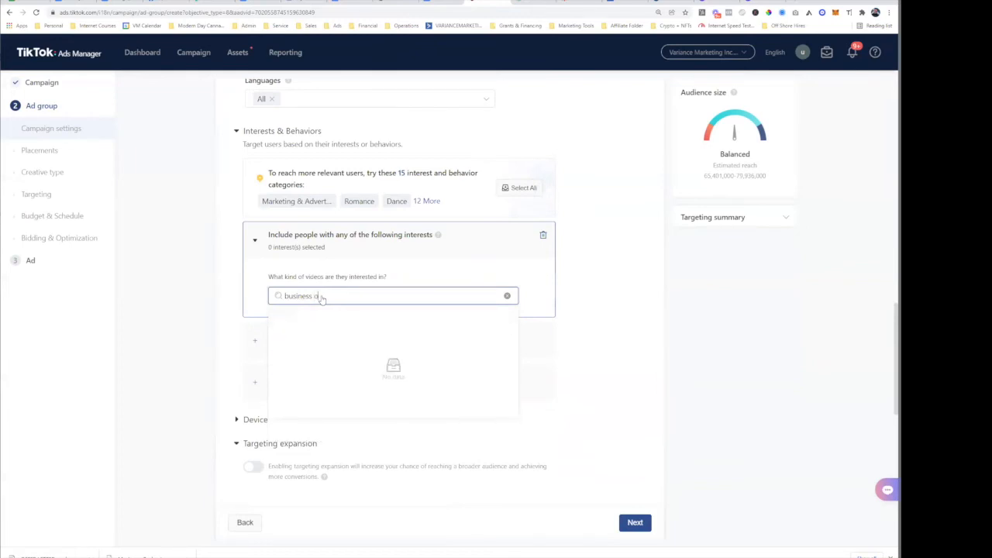
key("BackSpace")
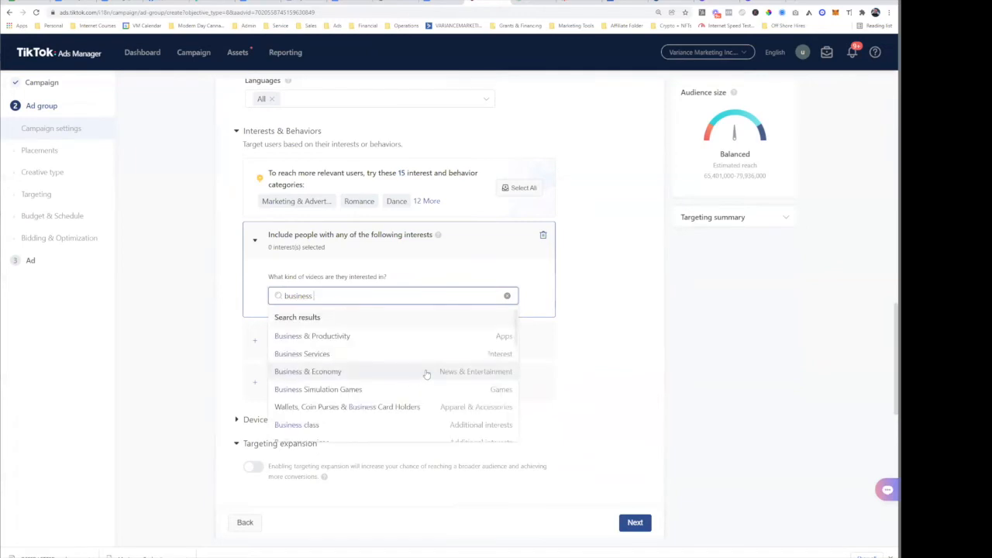
left_click(333, 336)
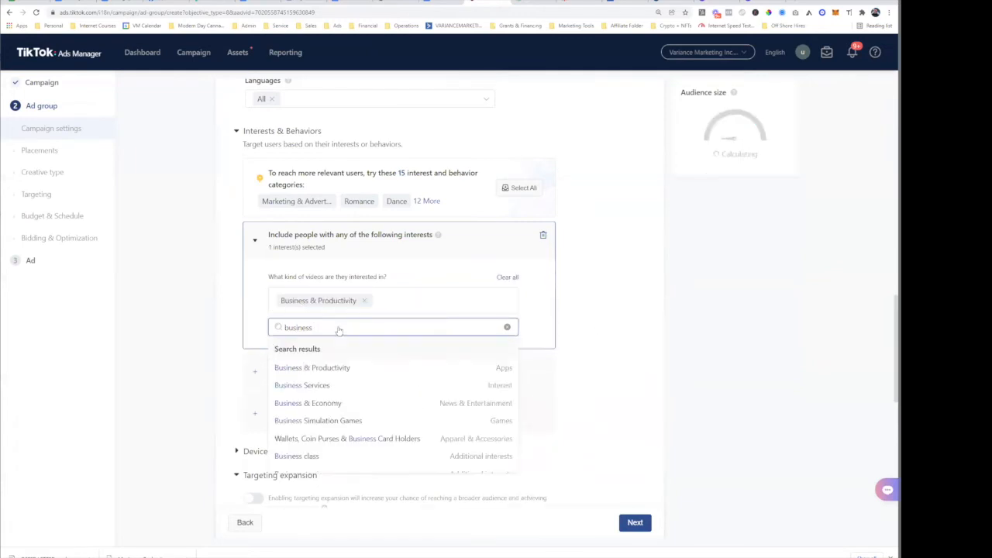
left_click(339, 329)
left_click(343, 387)
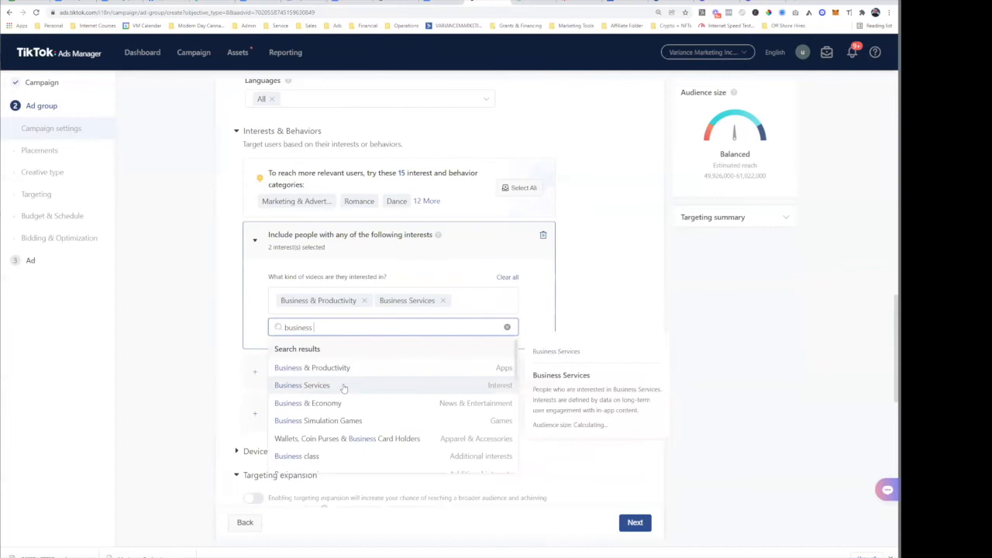
scroll(343, 393, "down", 5)
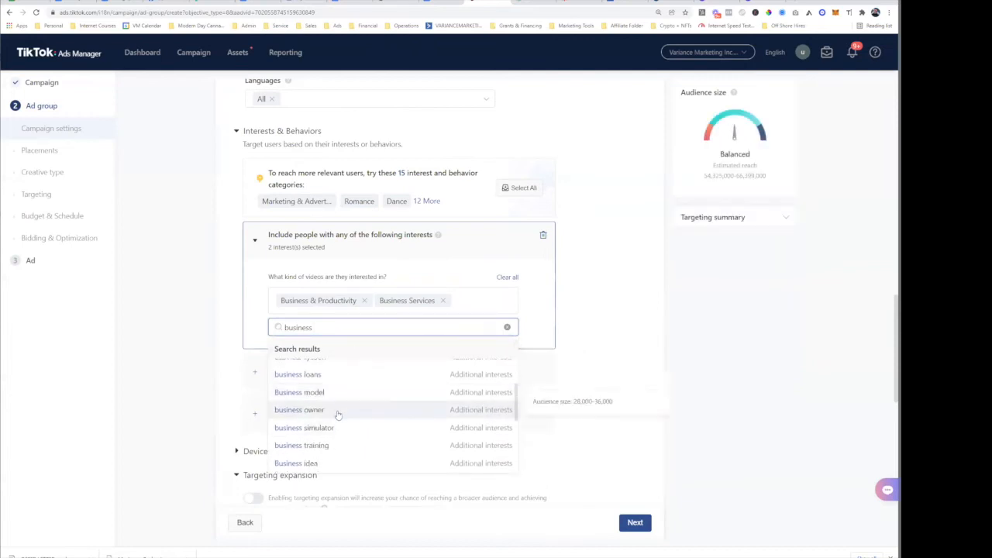
left_click(338, 410)
scroll(336, 422, "down", 3)
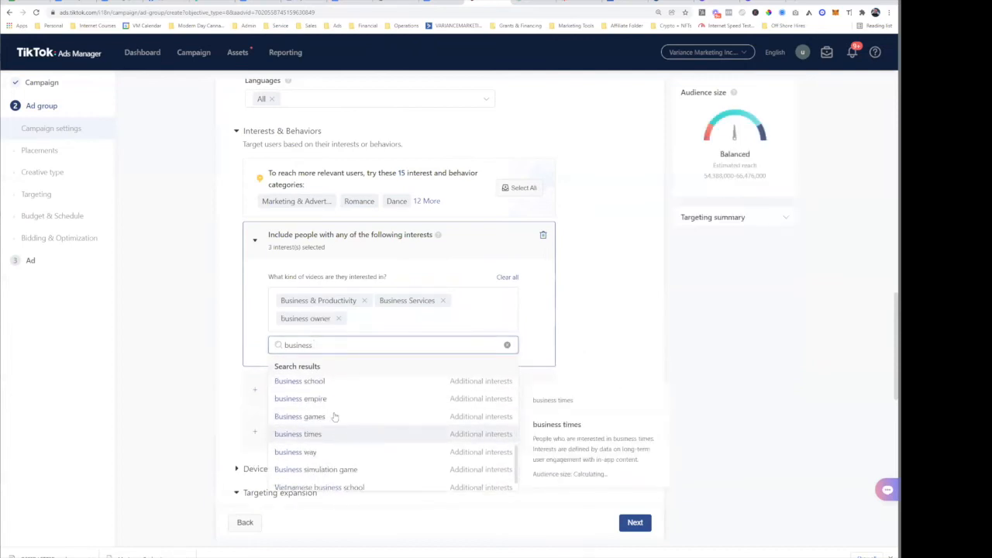
scroll(335, 418, "up", 3)
left_click(343, 462)
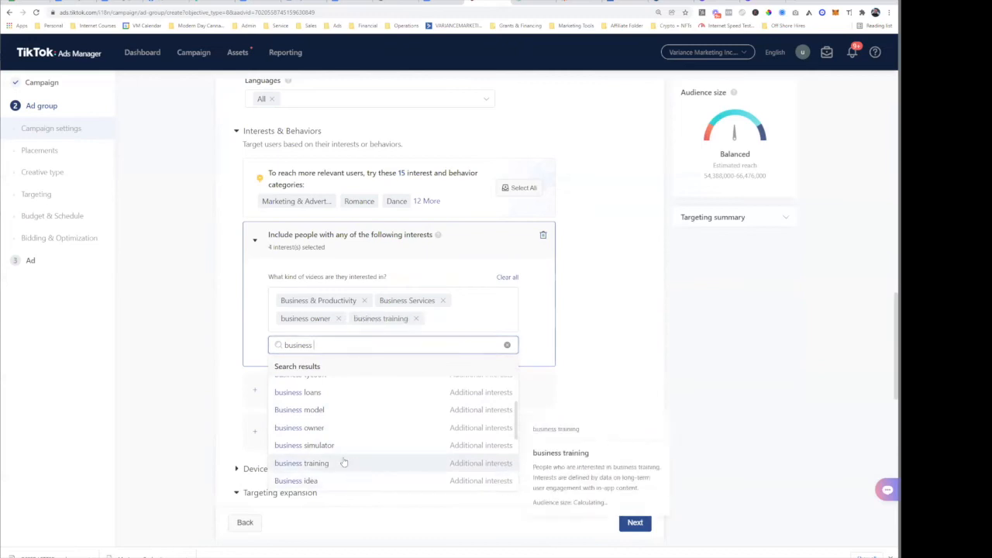
scroll(338, 431, "down", 3)
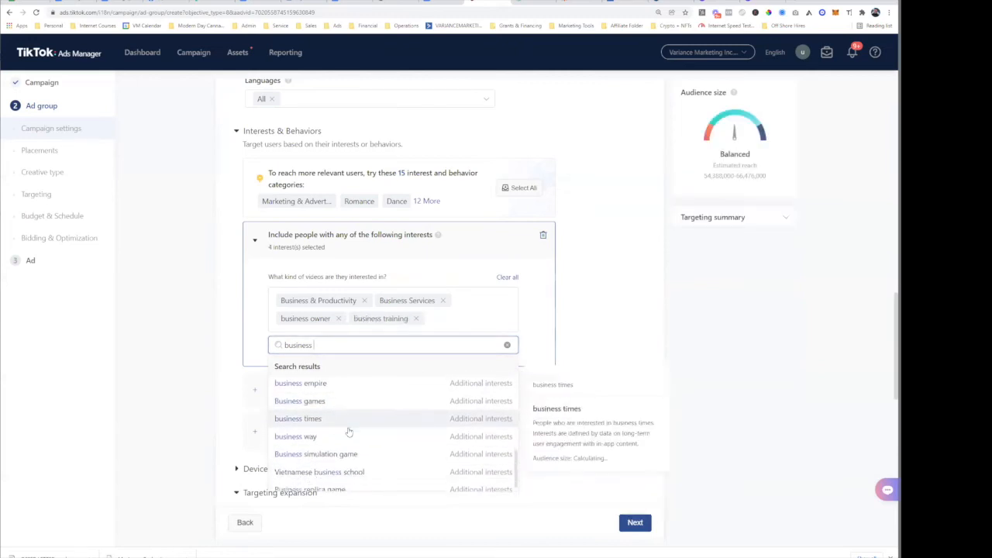
scroll(349, 432, "down", 3)
scroll(332, 358, "up", 3)
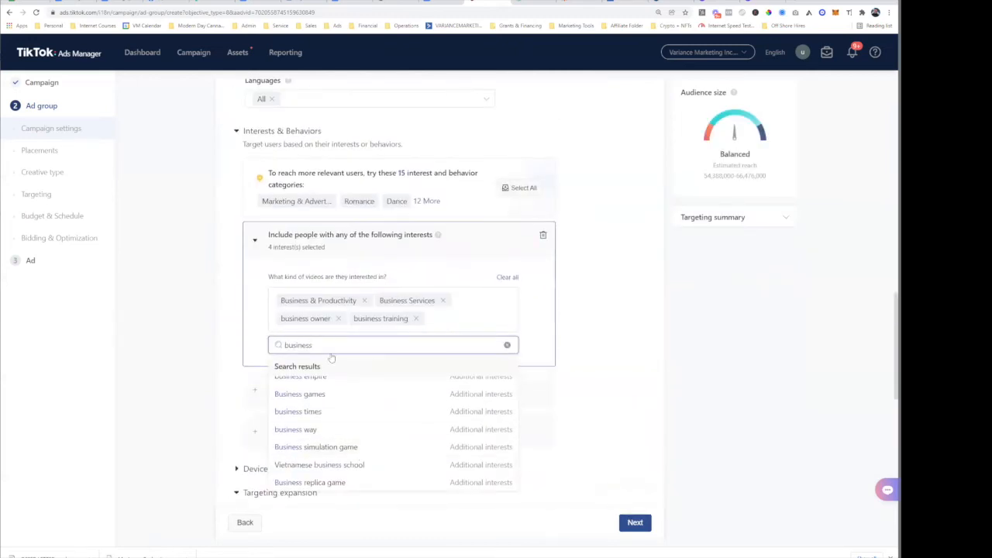
scroll(357, 422, "up", 5)
- Search interests for mortgage, lending and loan without adding any
left_click(338, 345)
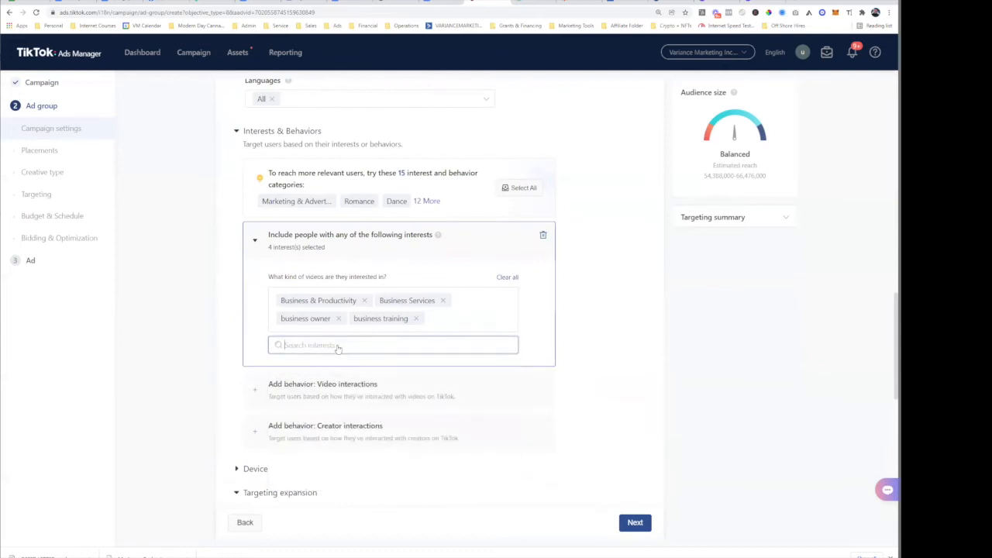
type("mortgage")
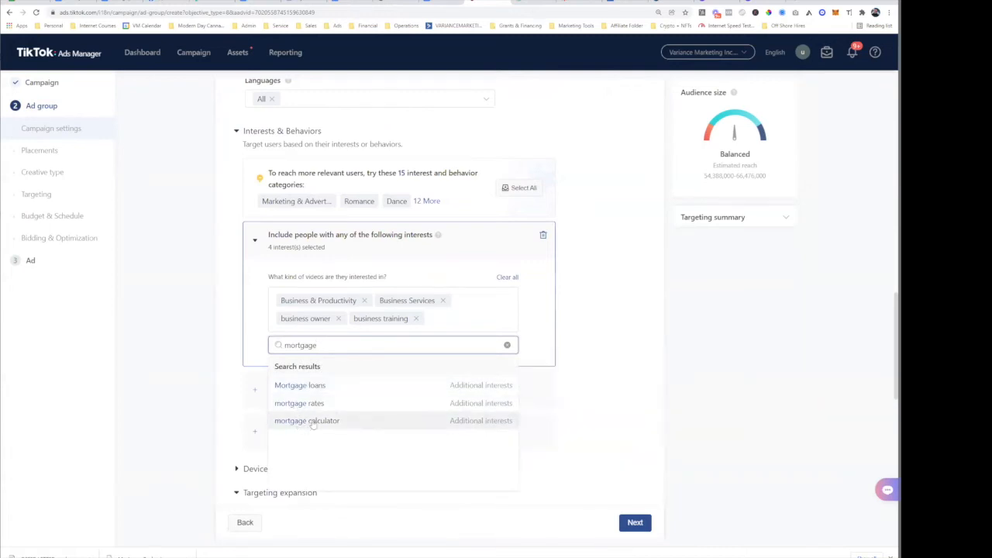
double_click(311, 346)
type("lending")
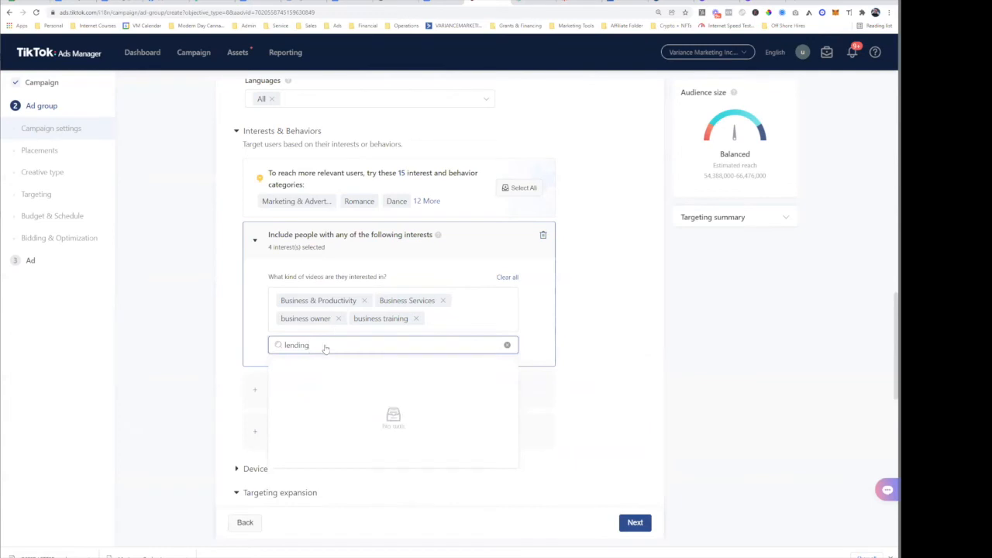
key("BackSpace")
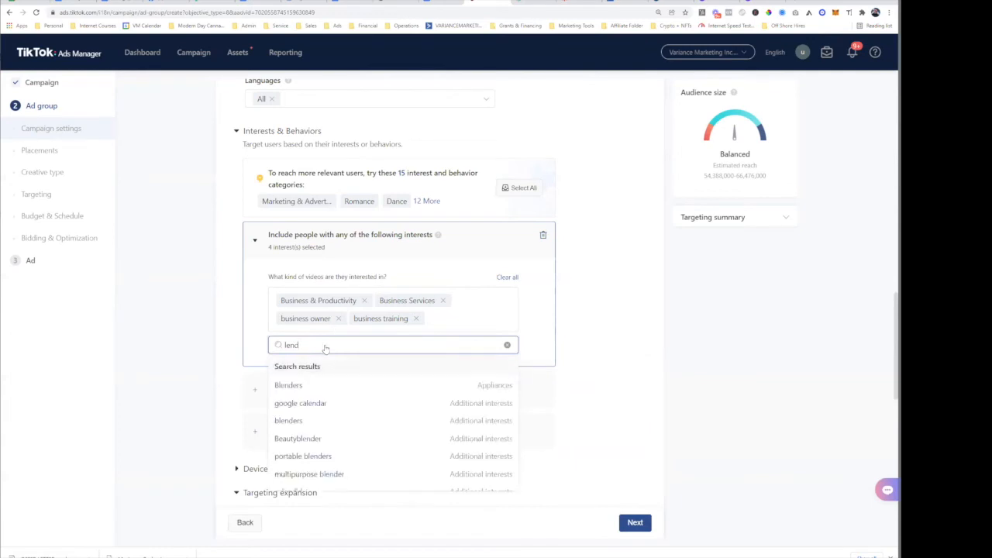
type("i")
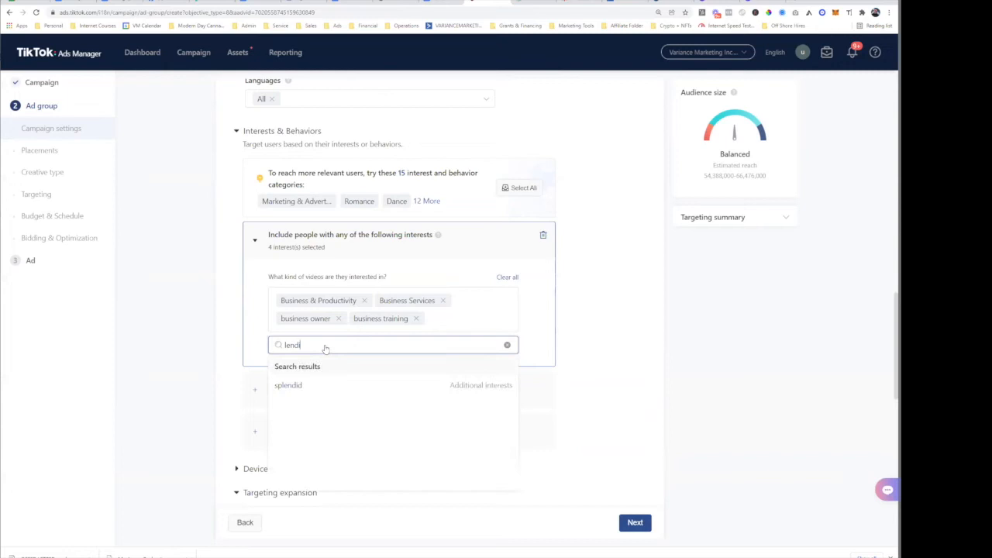
double_click(327, 346)
type("laon")
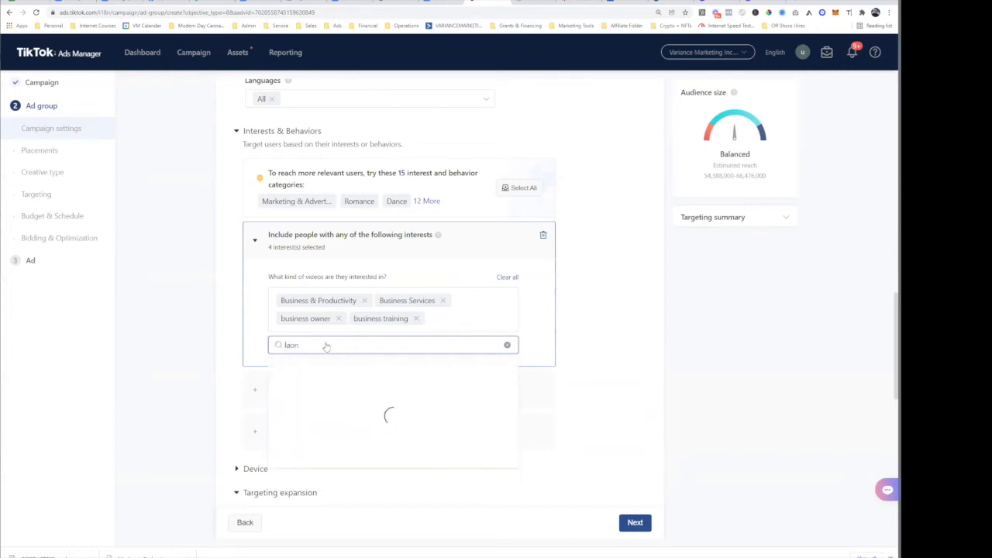
type("an")
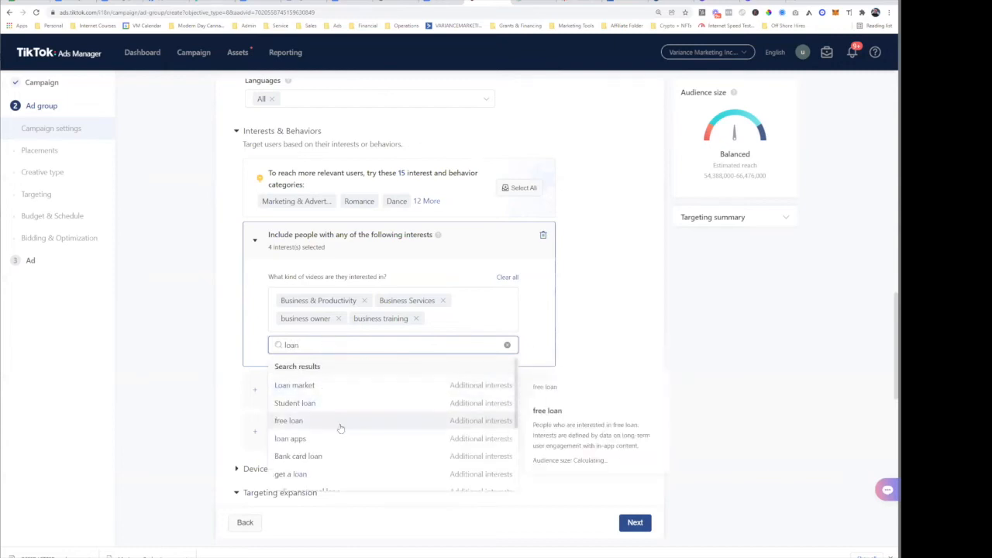
scroll(353, 441, "down", 3)
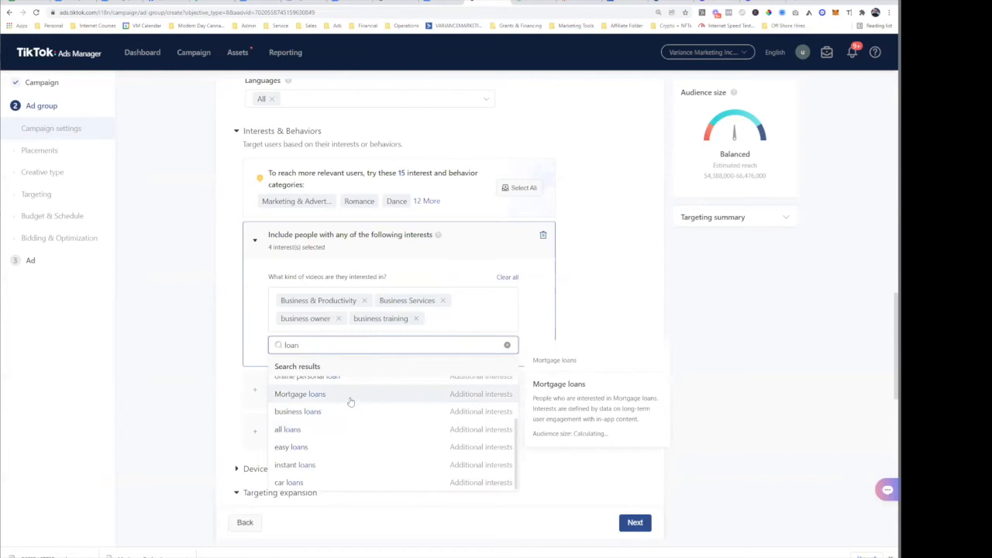
scroll(351, 448, "down", 2)
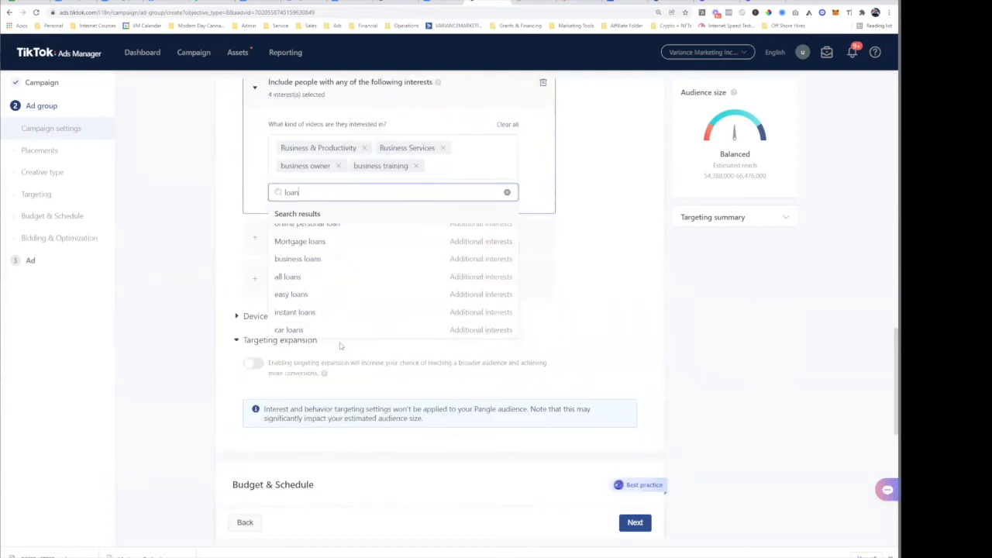
scroll(359, 390, "up", 2)
double_click(328, 348)
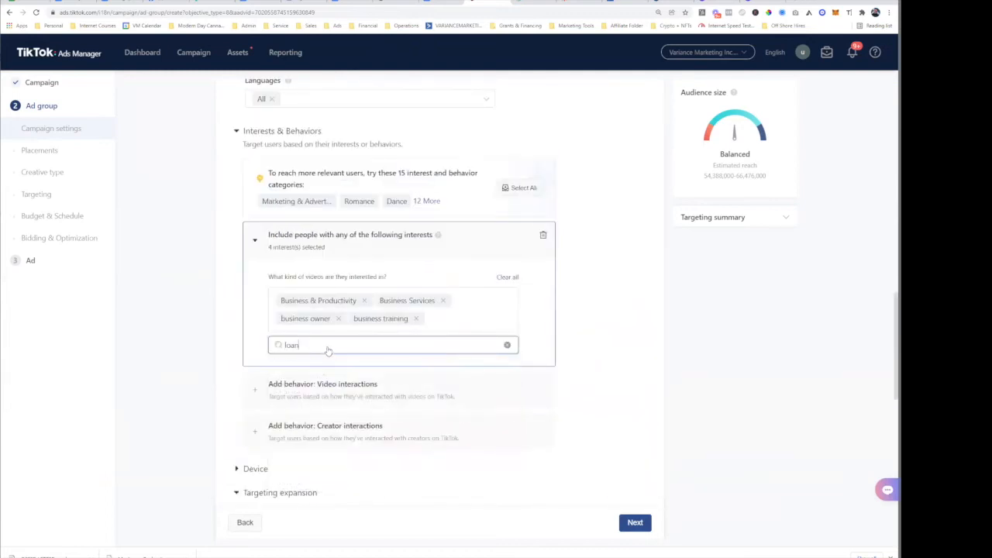
key("BackSpace")
- Add Marketing & Advertising as the fifth interest
type("marketing")
double_click(329, 346)
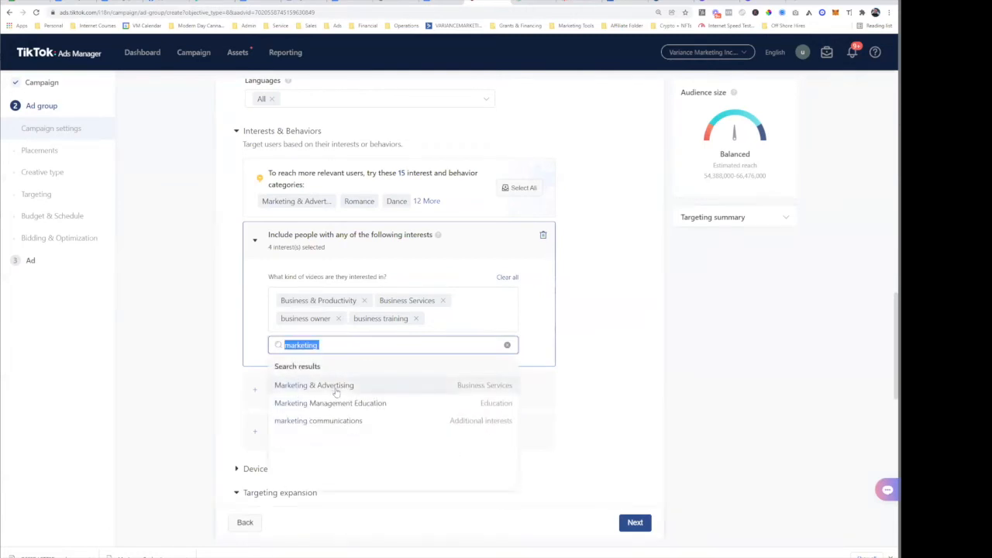
left_click(337, 388)
left_click(227, 330)
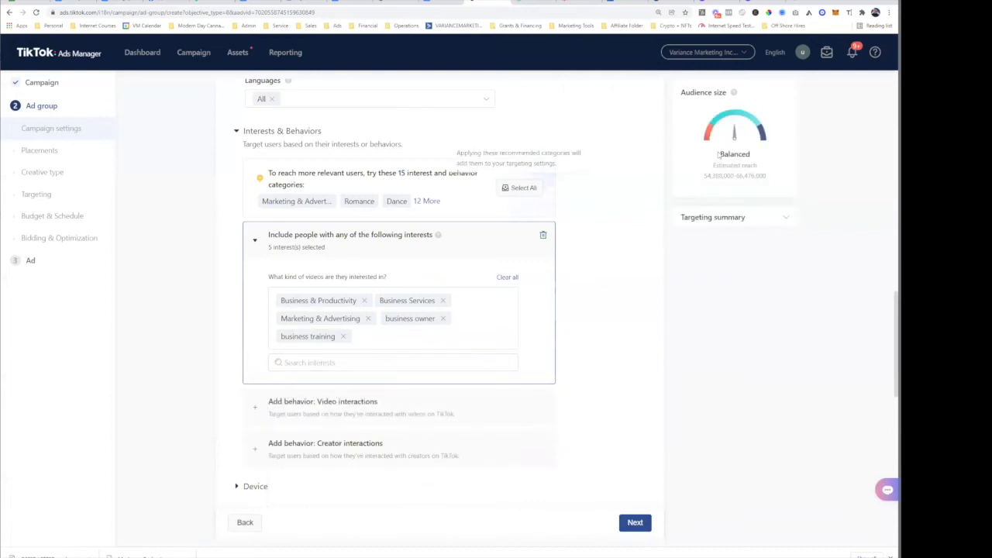
left_click_drag(750, 154, 725, 154)
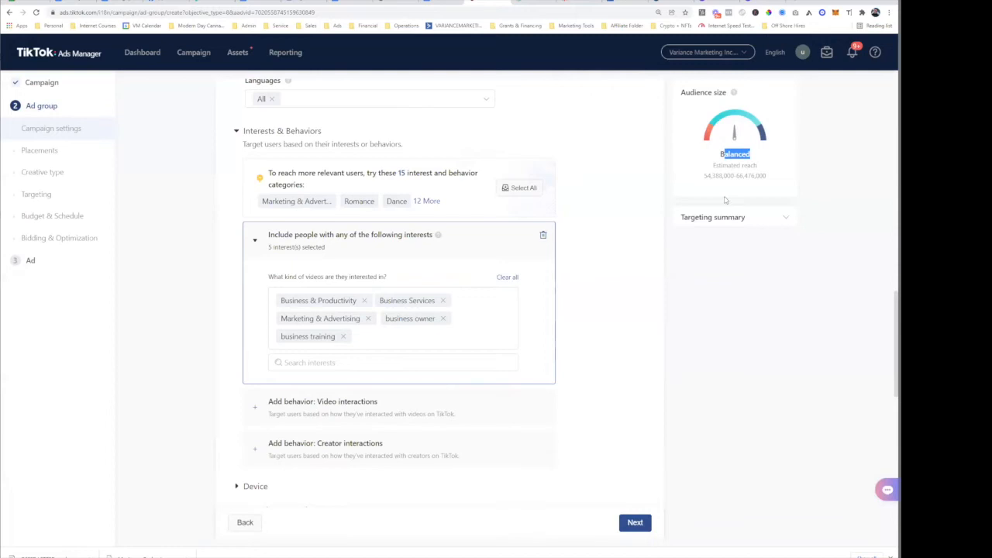
scroll(779, 165, "up", 2)
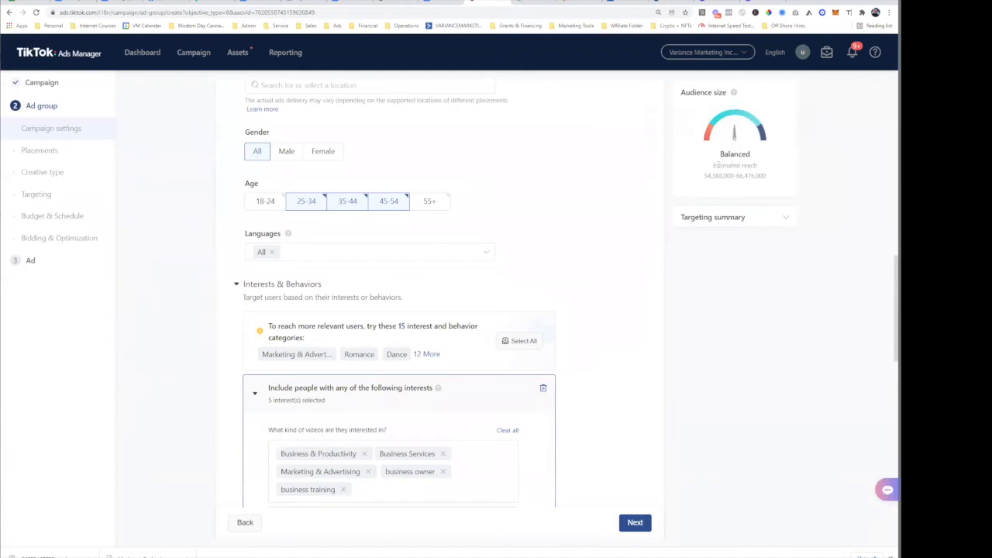
left_click_drag(724, 161, 794, 179)
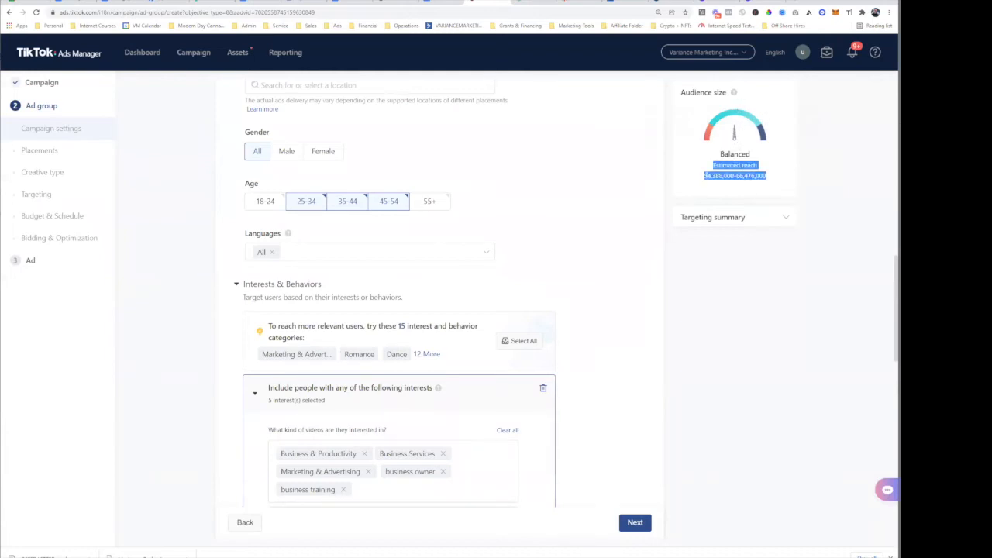
left_click_drag(704, 176, 734, 176)
double_click(746, 176)
left_click(838, 180)
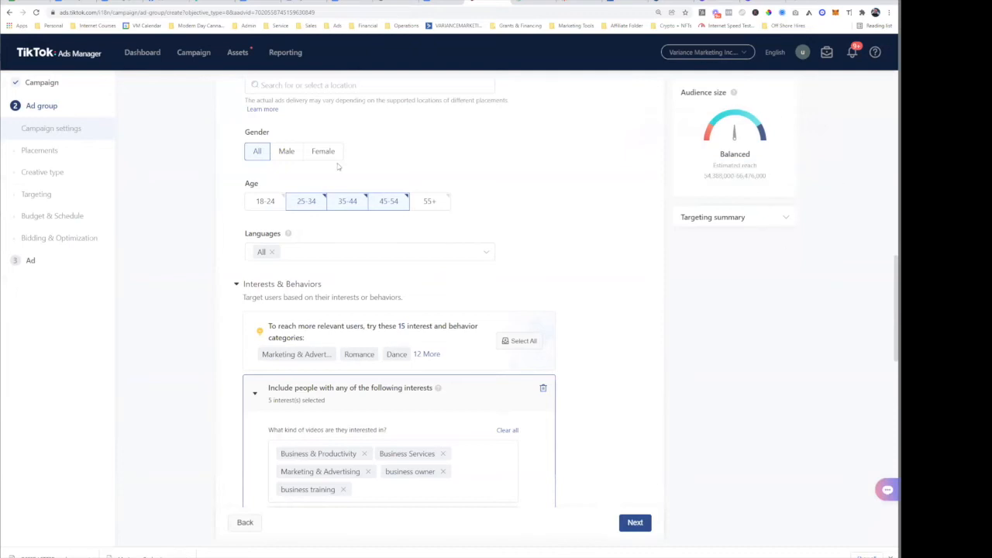
scroll(479, 286, "down", 1)
scroll(478, 285, "down", 5)
scroll(398, 248, "up", 4)
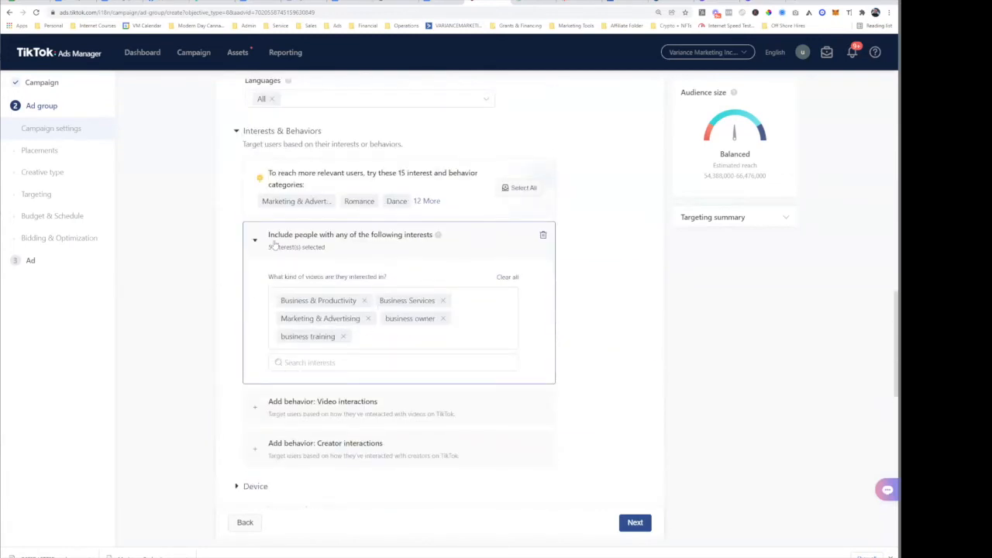
left_click(351, 247)
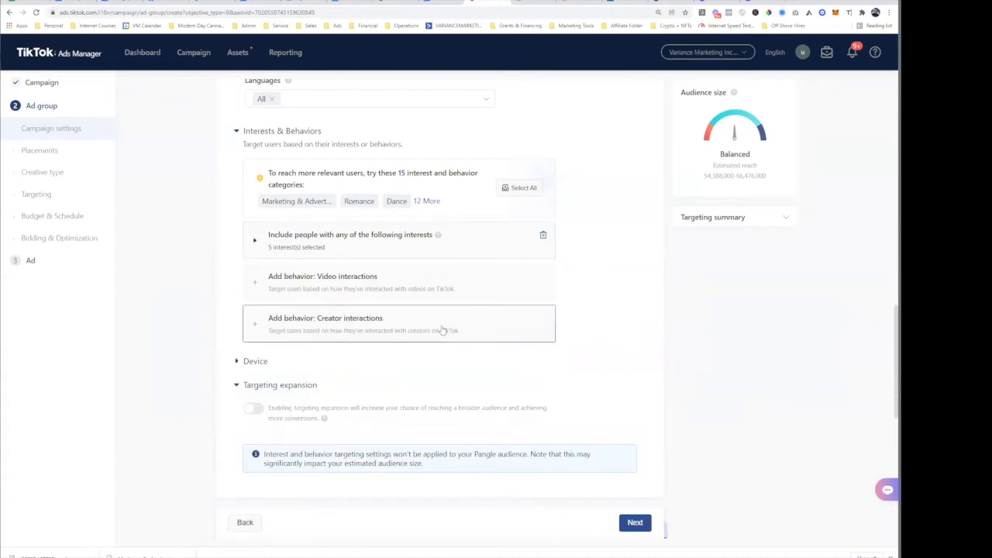
left_click(358, 242)
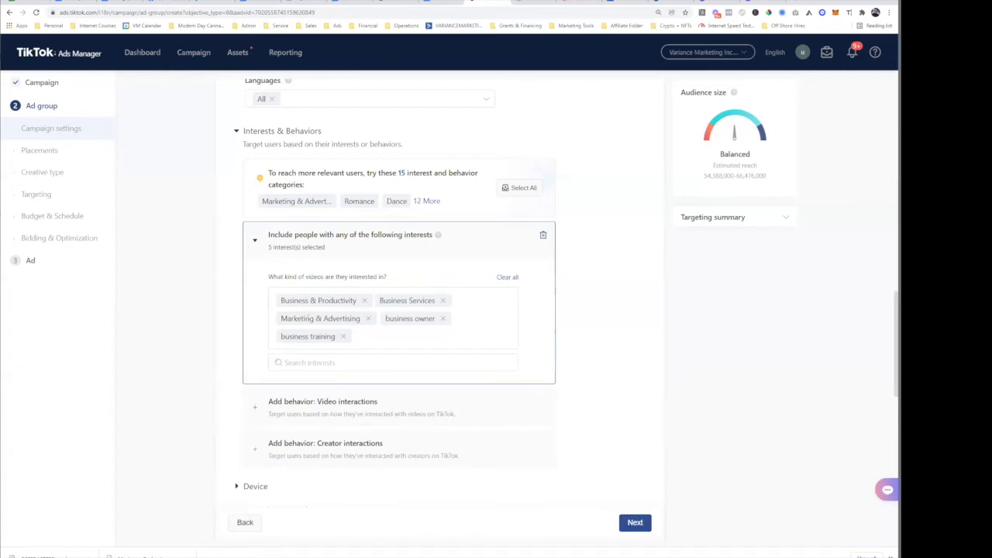
scroll(222, 333, "down", 4)
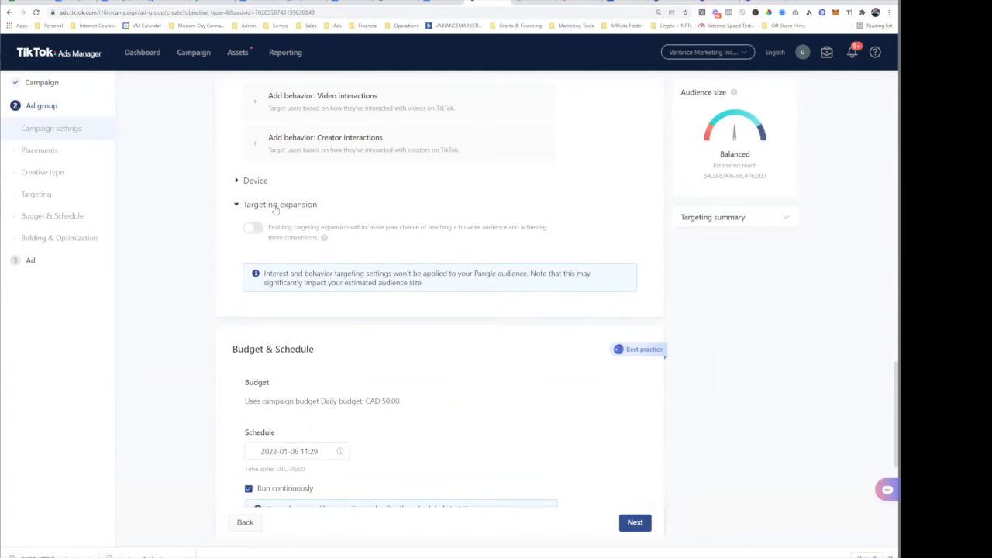
scroll(275, 213, "up", 4)
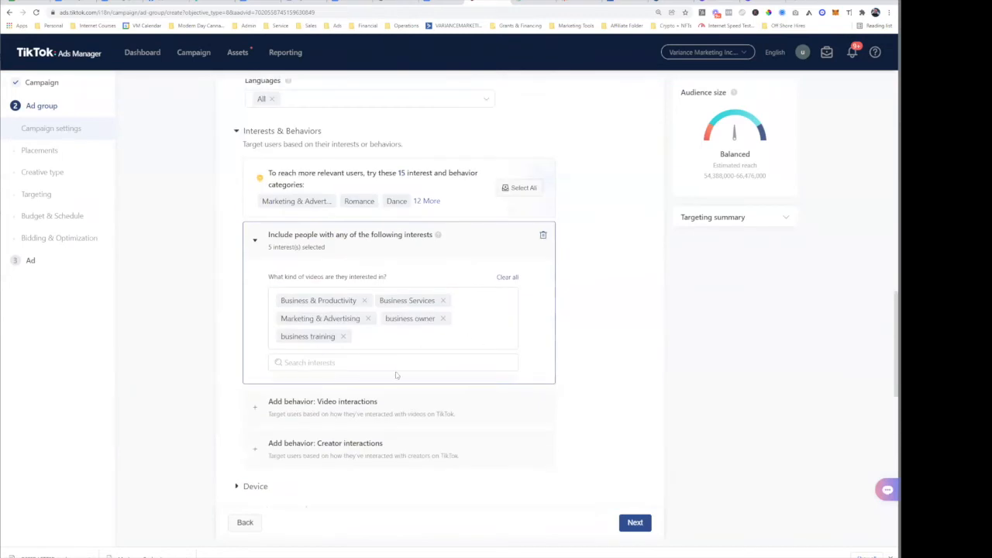
scroll(379, 155, "up", 4)
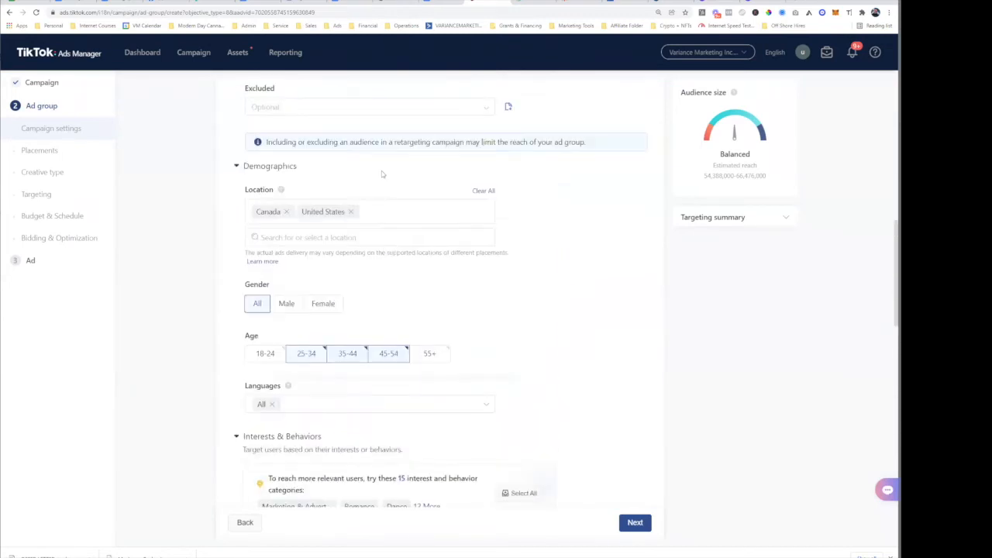
scroll(392, 238, "down", 10)
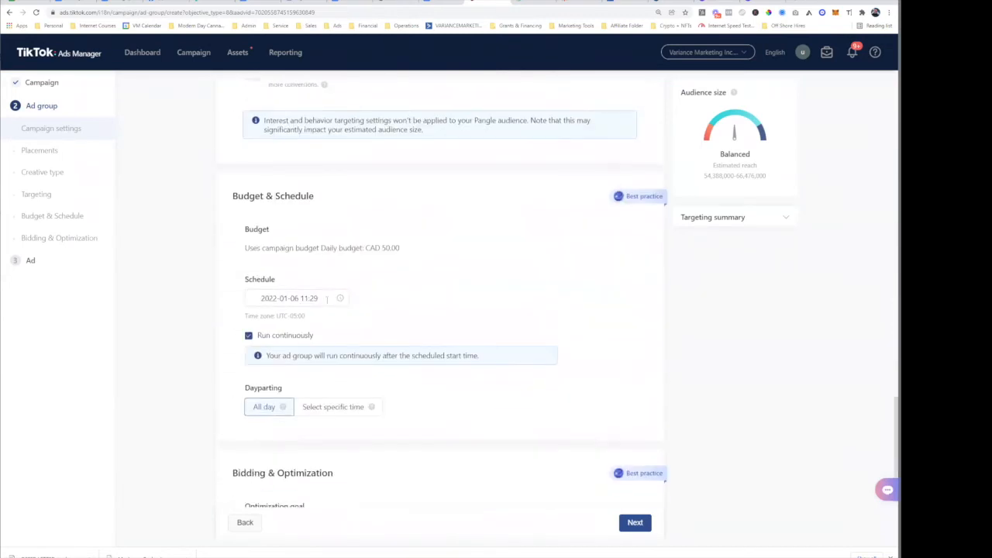
scroll(327, 298, "up", 4)
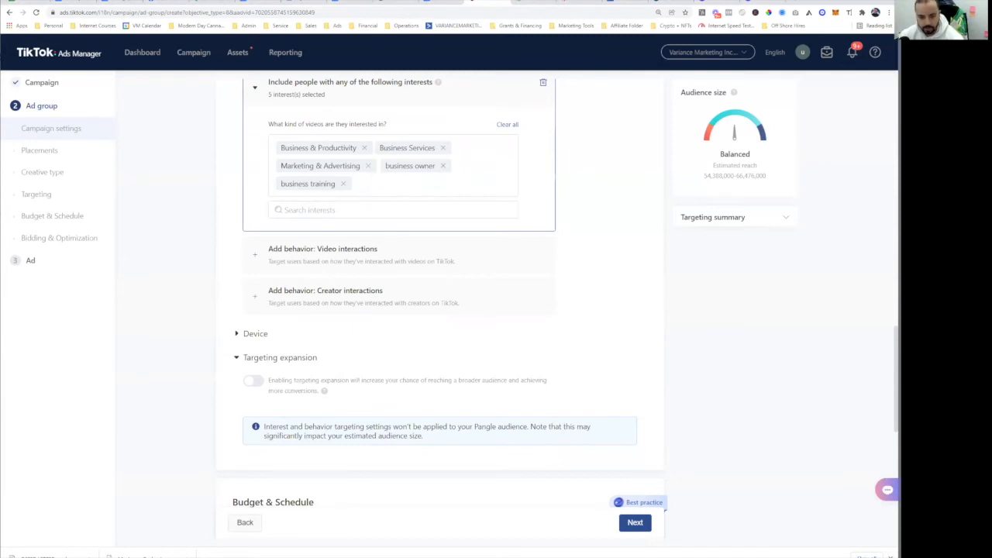
scroll(385, 215, "down", 2)
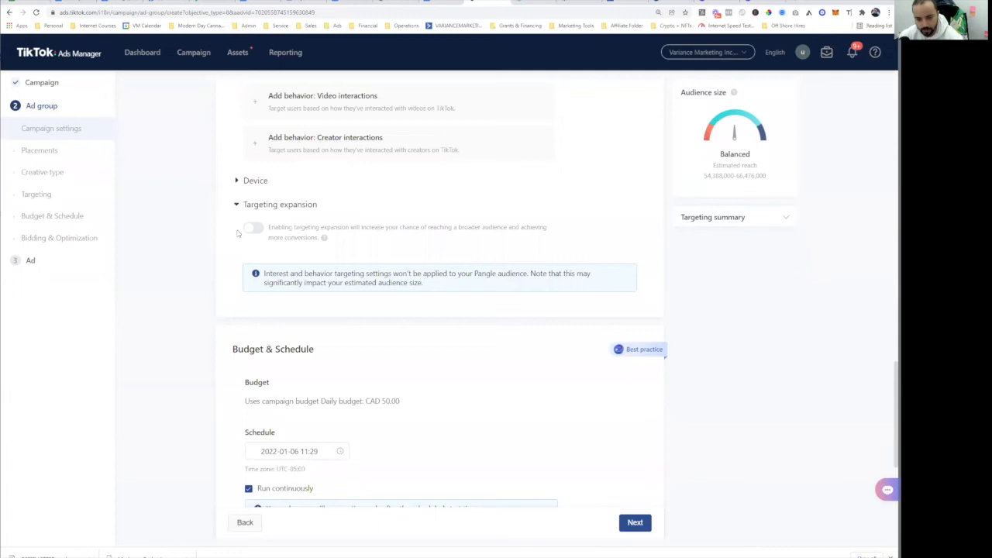
scroll(256, 237, "down", 2)
scroll(324, 291, "down", 2)
scroll(323, 271, "up", 2)
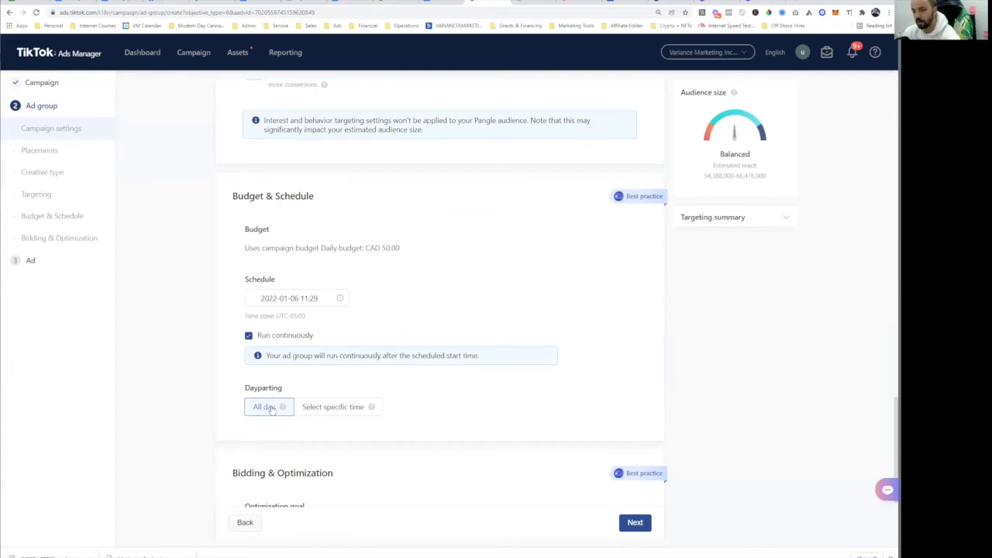
scroll(314, 310, "down", 2)
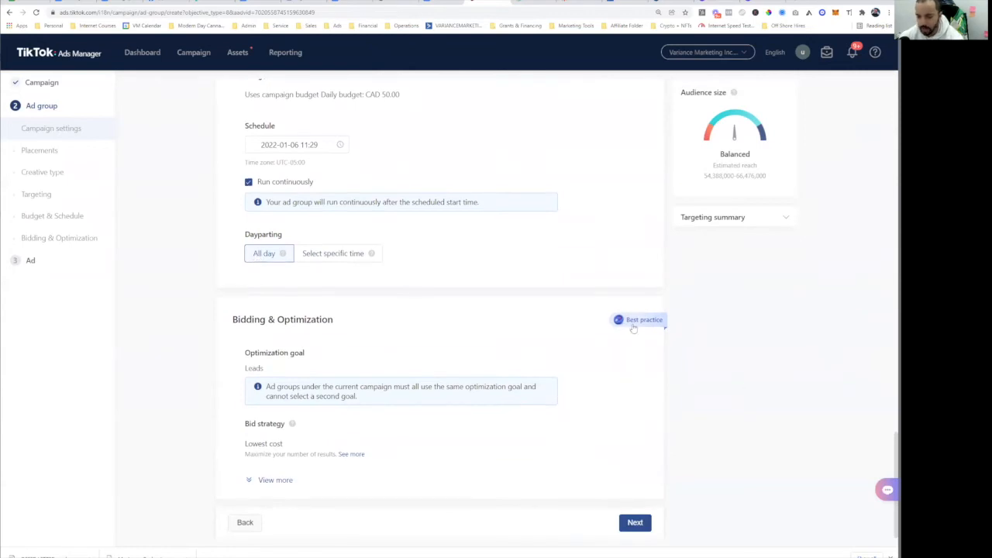
double_click(253, 368)
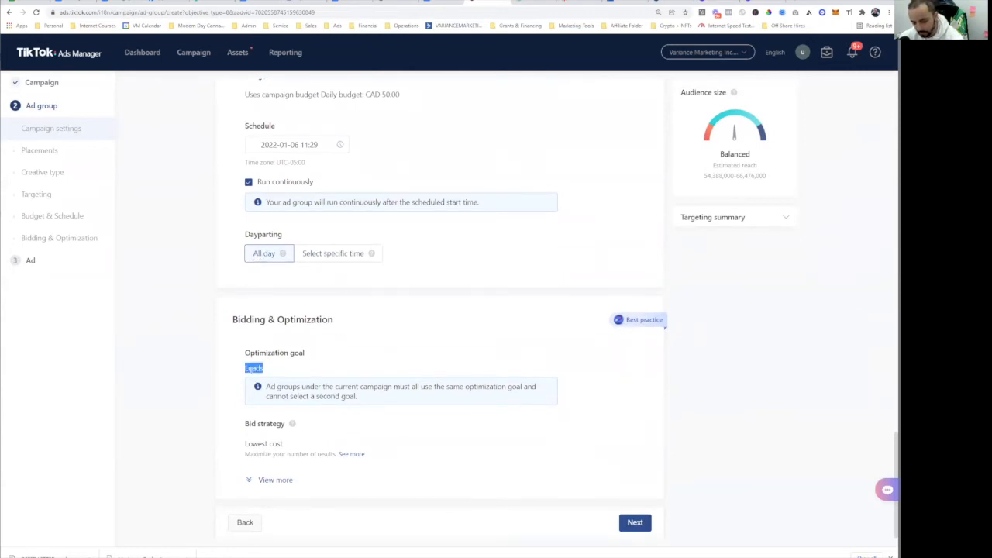
left_click_drag(246, 443, 283, 443)
scroll(272, 434, "down", 2)
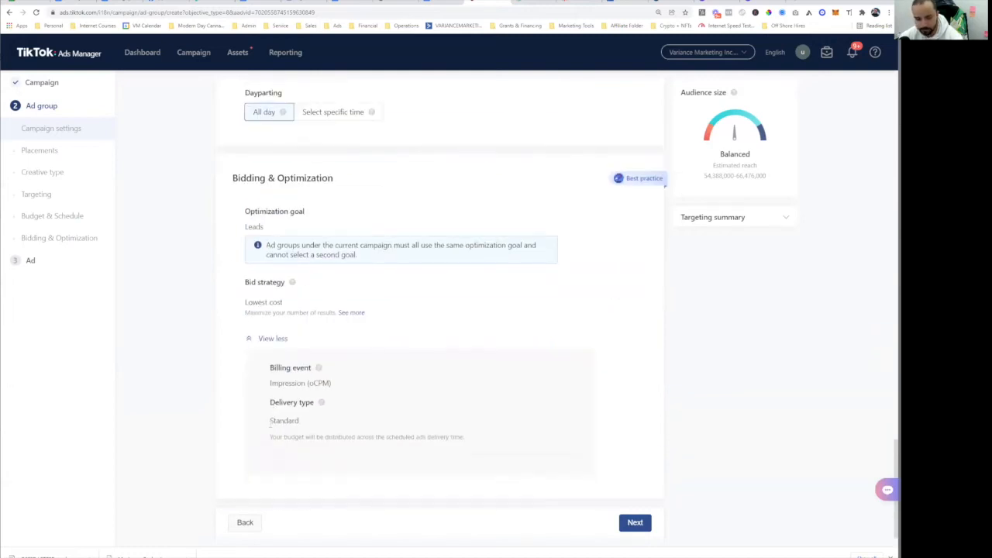
left_click_drag(271, 383, 339, 387)
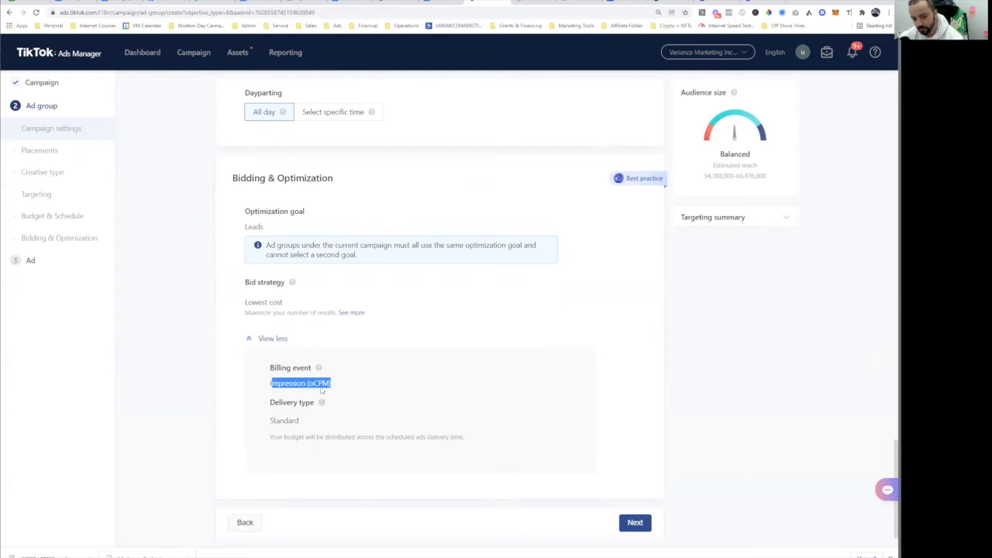
left_click(310, 383)
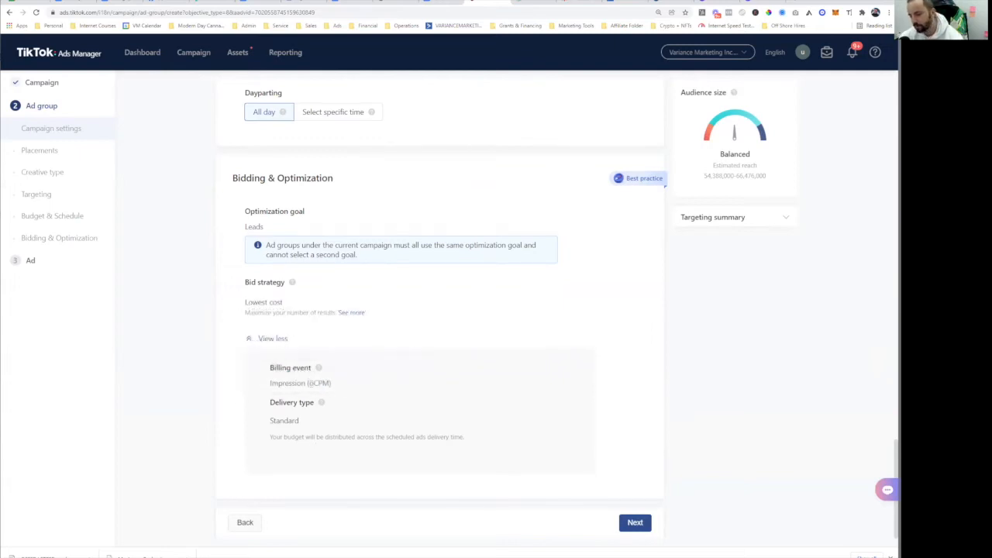
triple_click(311, 383)
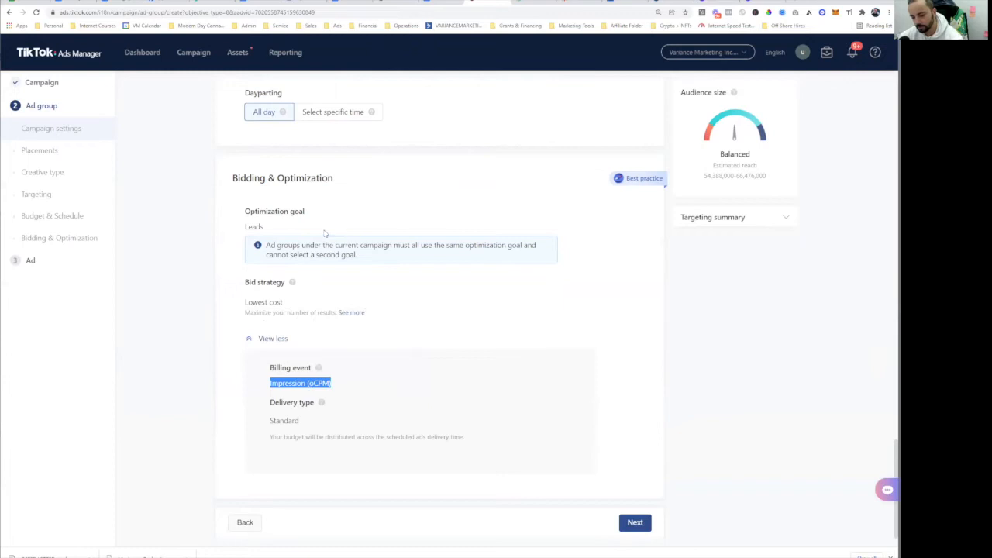
left_click(511, 424)
double_click(401, 437)
triple_click(401, 437)
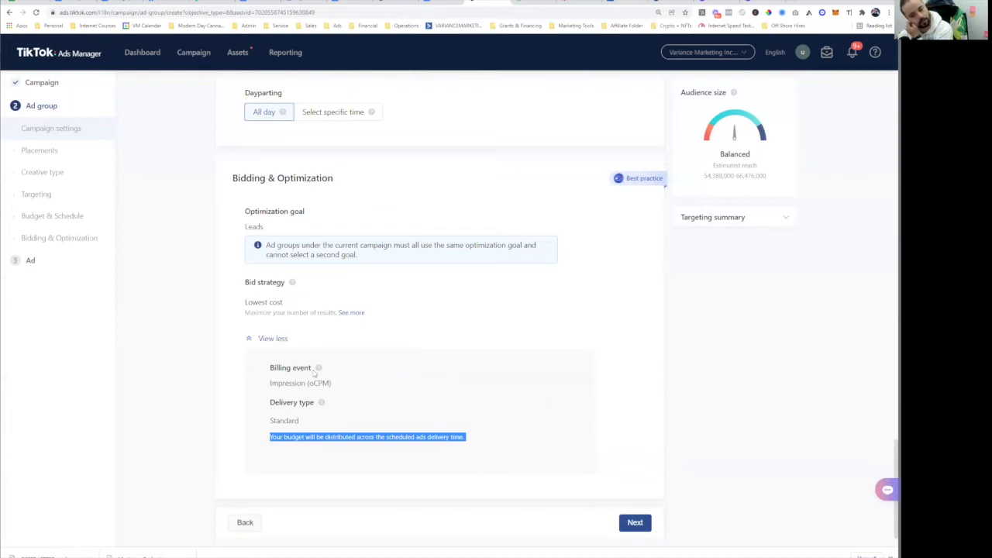
left_click(312, 391)
triple_click(310, 384)
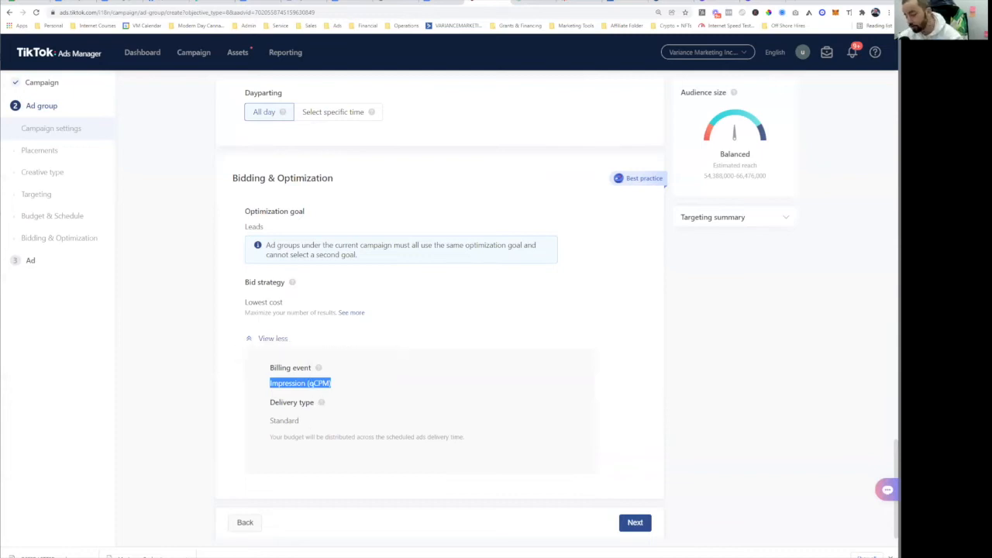
left_click(307, 381)
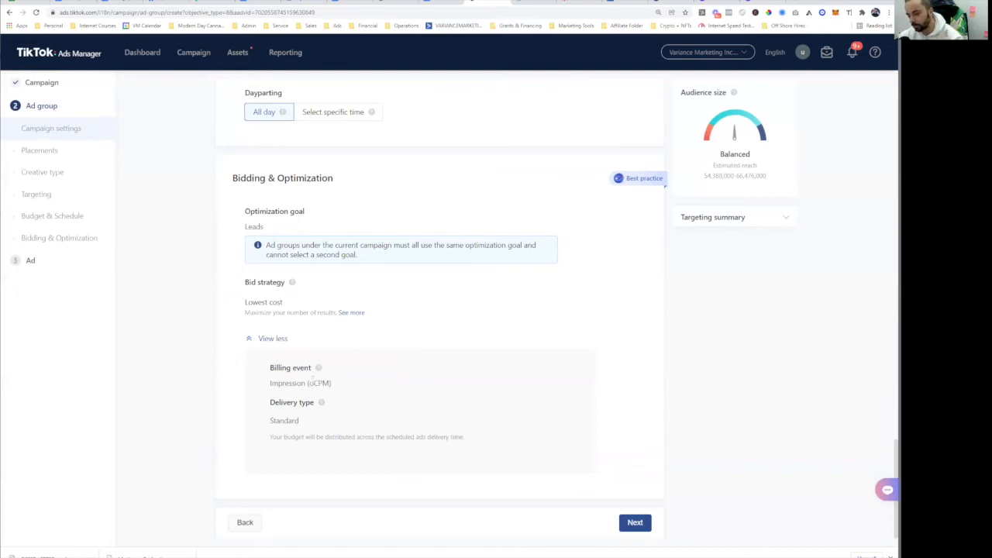
triple_click(316, 383)
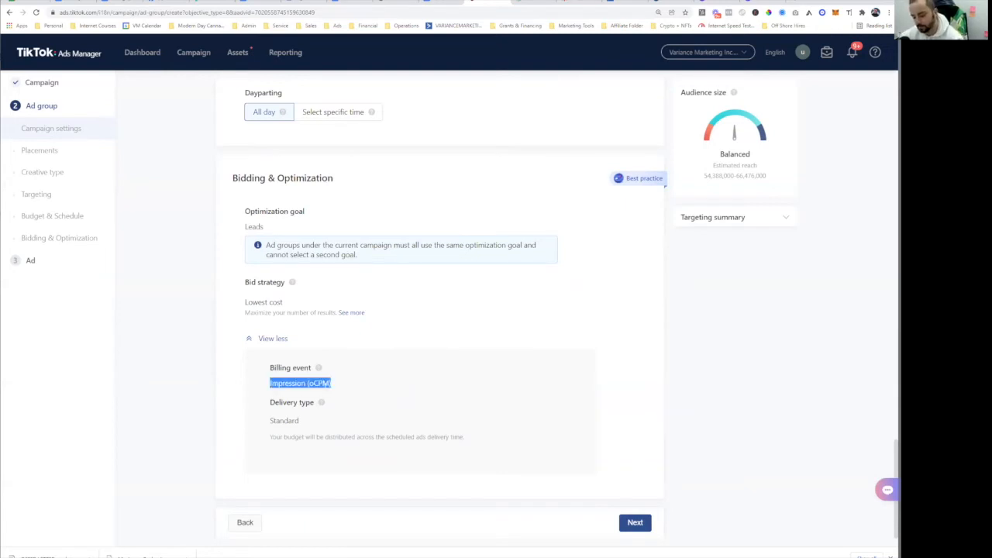
triple_click(306, 384)
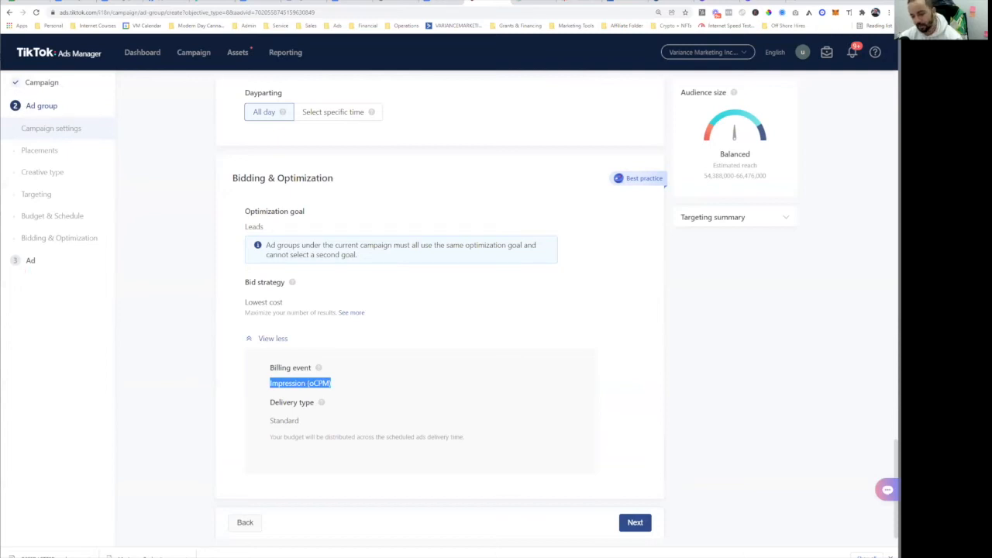
- Move from ad group settings to the Ad step and dismiss the Spark Ads tip
left_click(632, 525)
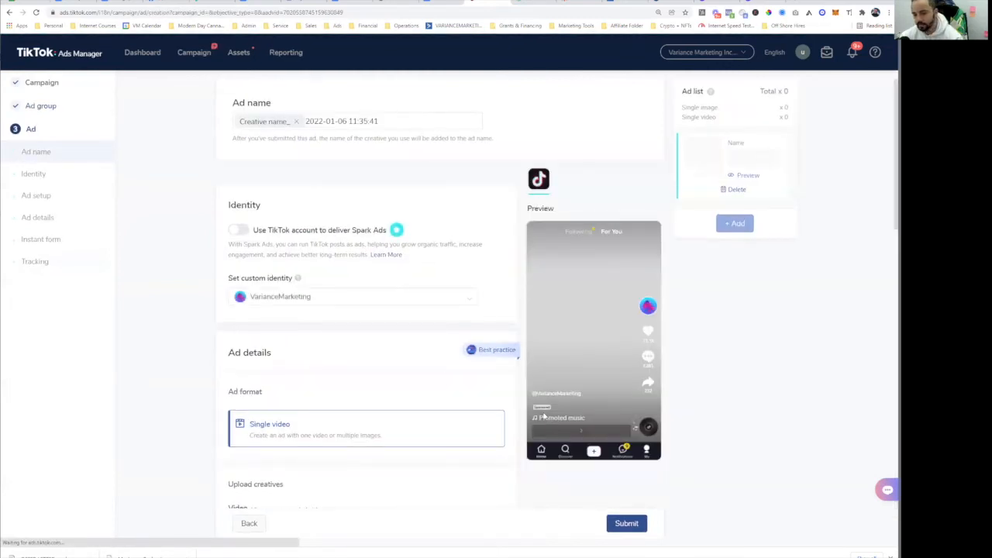
left_click(125, 254)
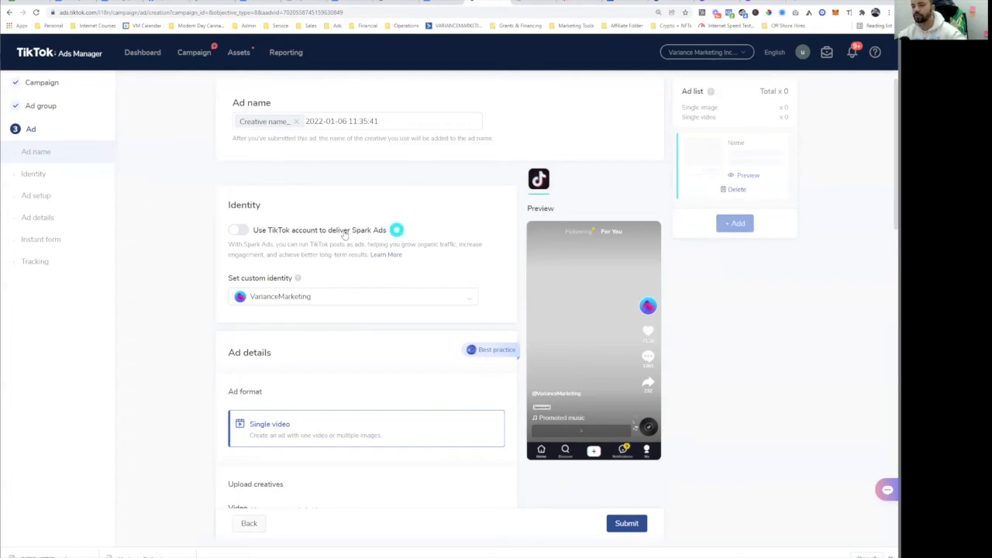
- Choose Create new custom identity from the Set custom identity dropdown
left_click(393, 230)
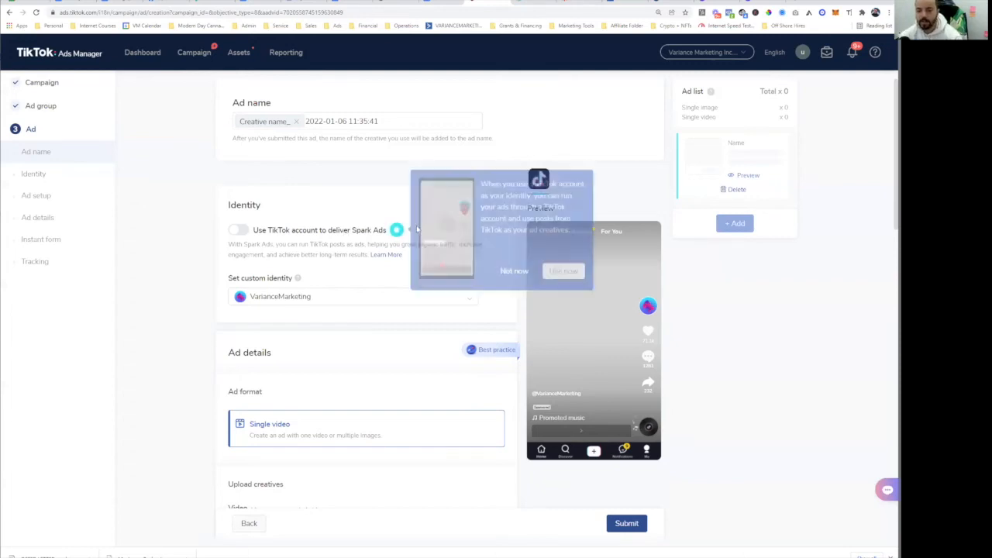
left_click(293, 300)
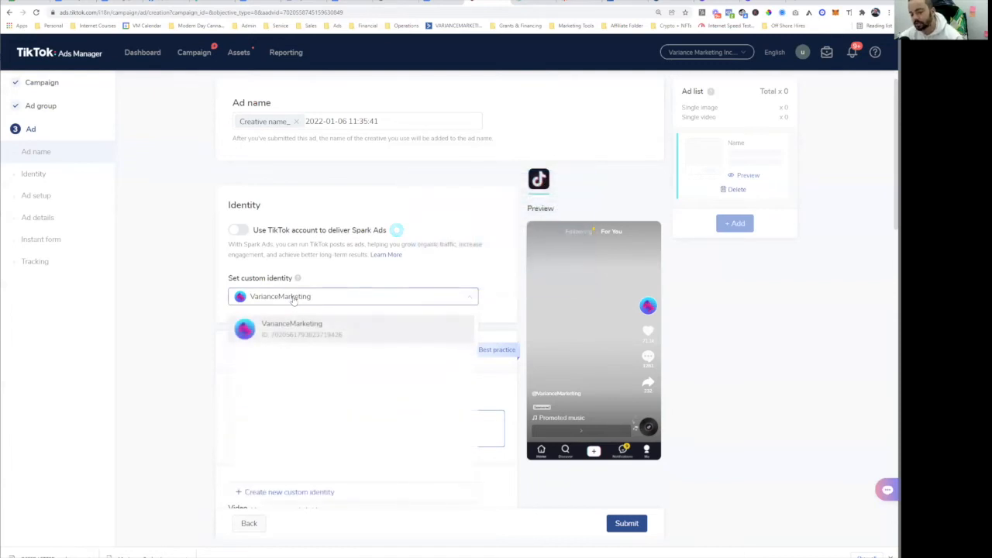
left_click(293, 301)
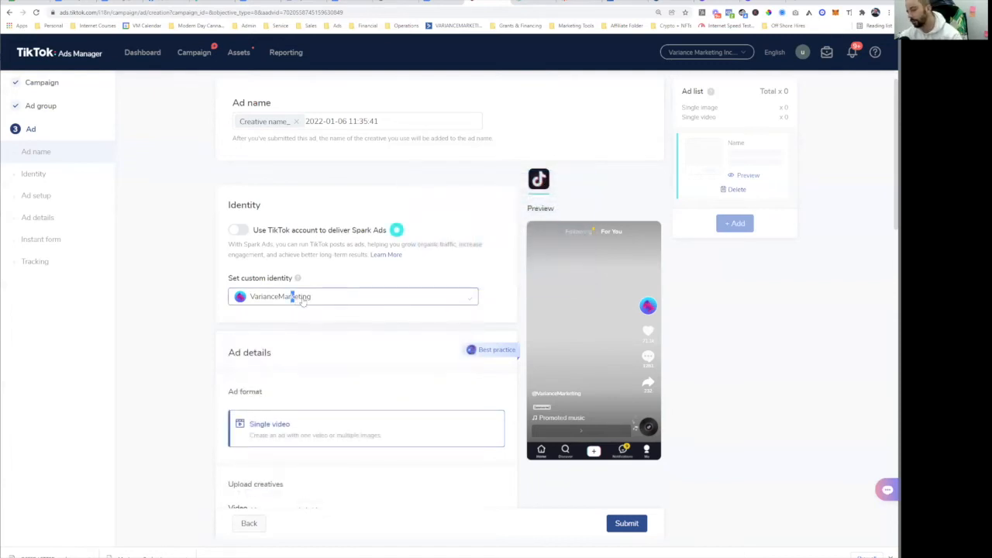
left_click(302, 301)
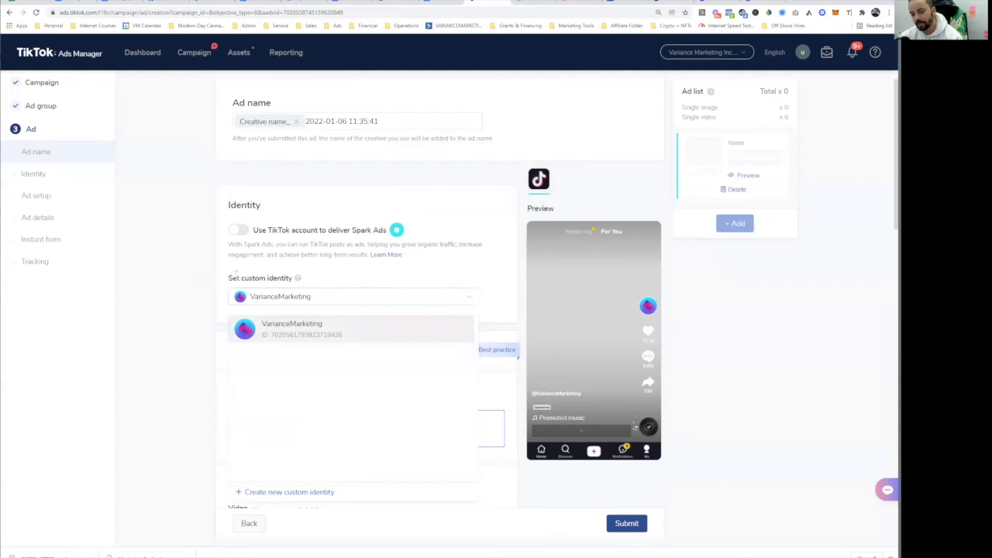
left_click_drag(230, 275, 321, 283)
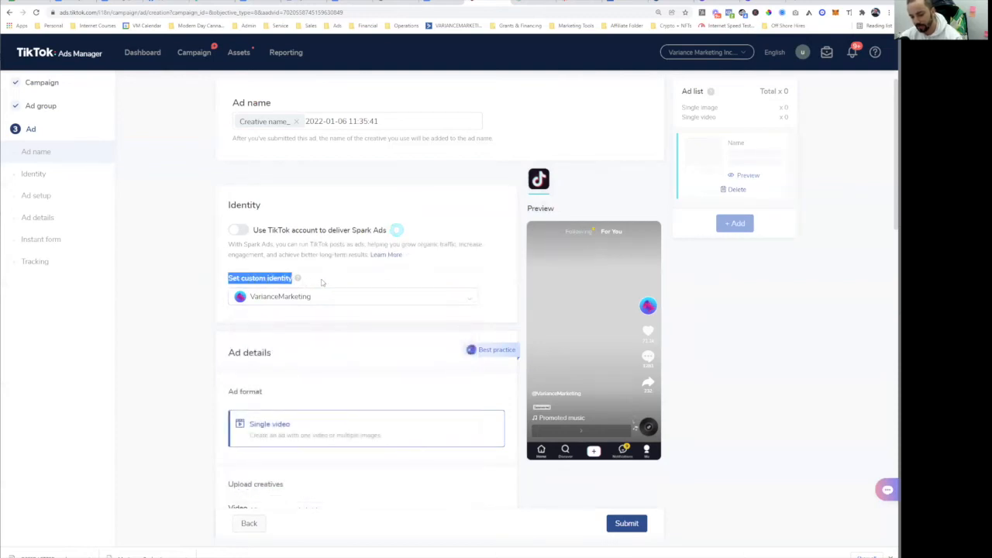
left_click(315, 296)
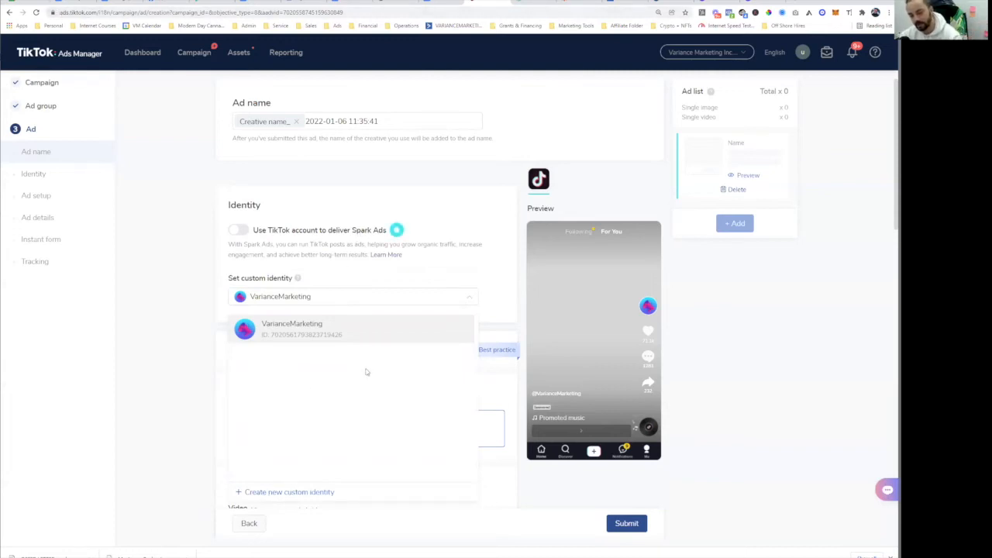
left_click(287, 492)
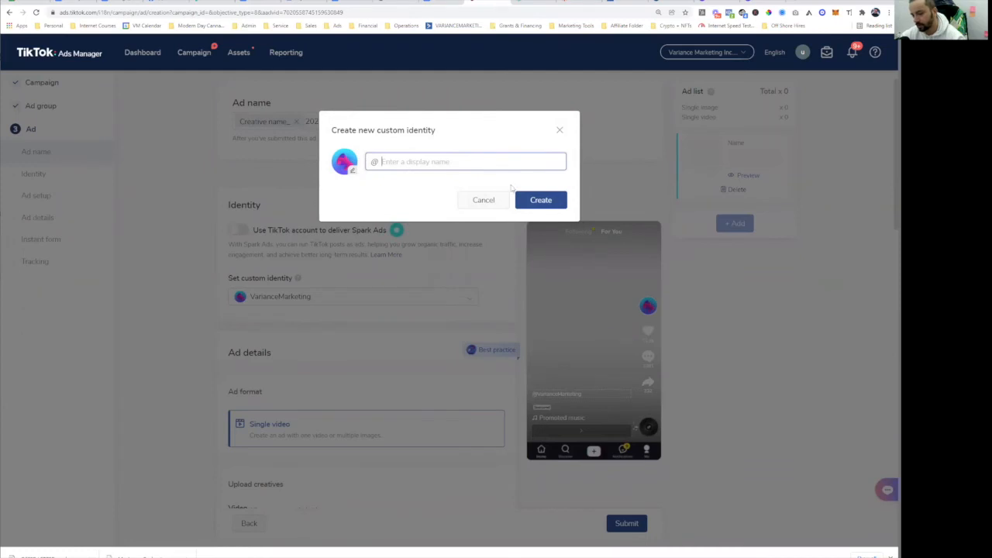
- Restart the new custom identity form and enter the identity's display name
left_click(560, 129)
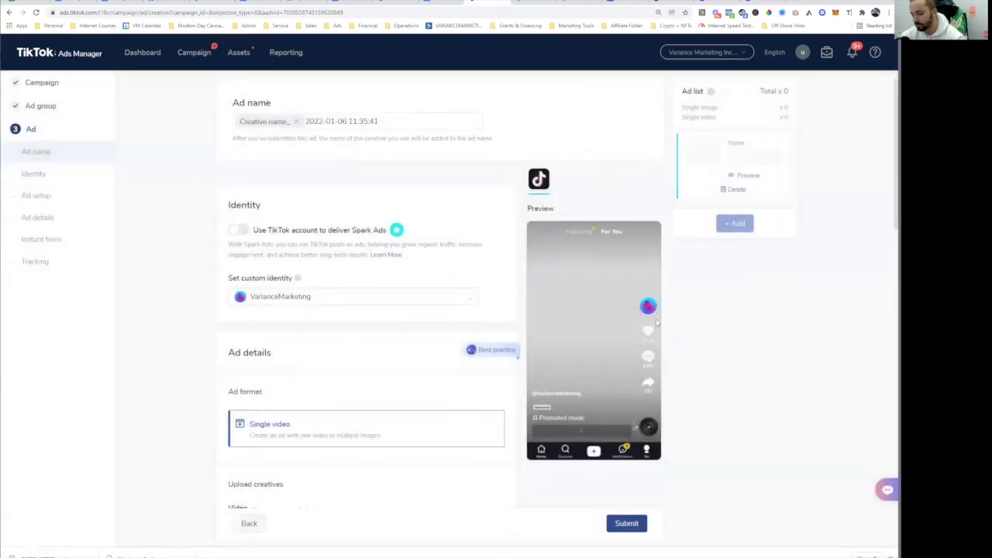
left_click(318, 297)
left_click(311, 495)
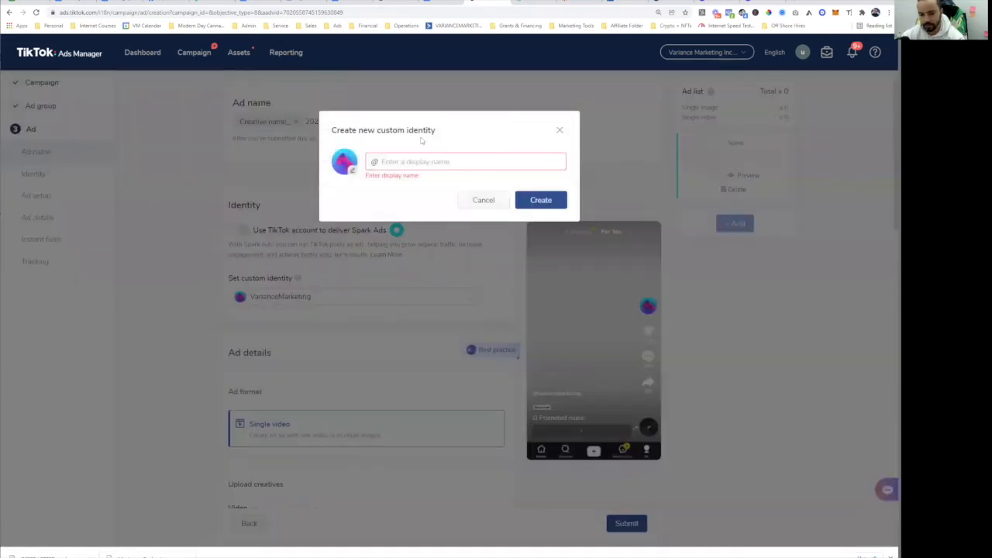
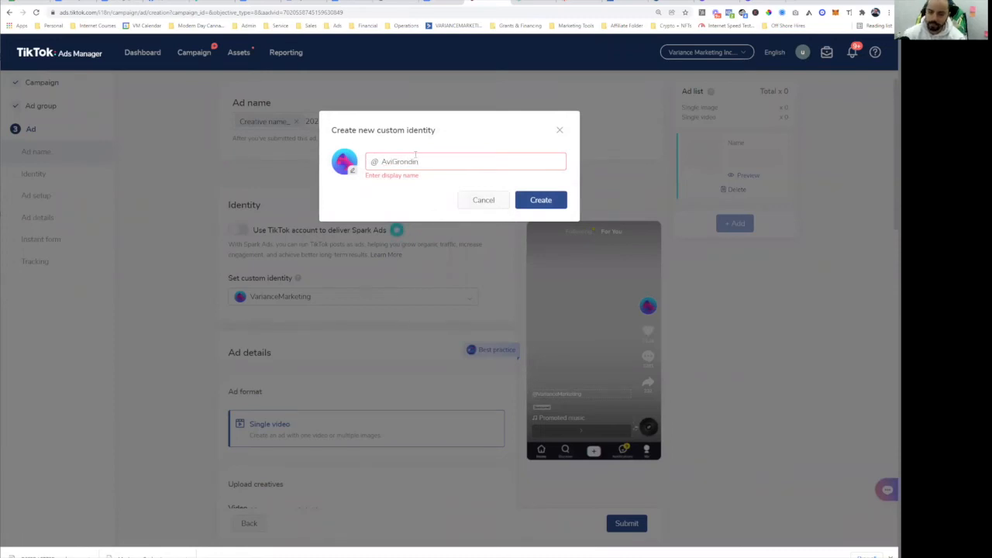
- Browse Downloads and iOS images for an avatar, then cancel, keeping the default image
left_click(352, 173)
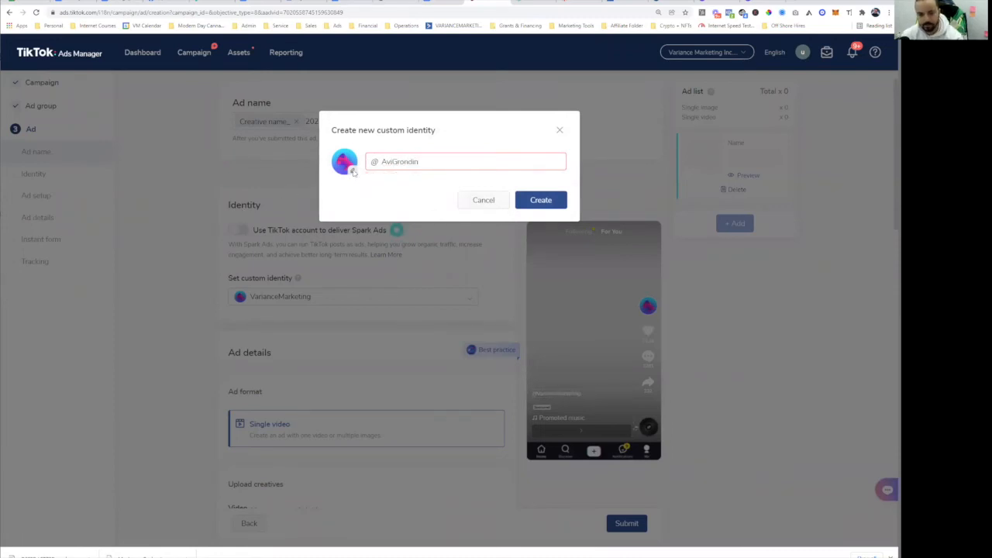
left_click(132, 59)
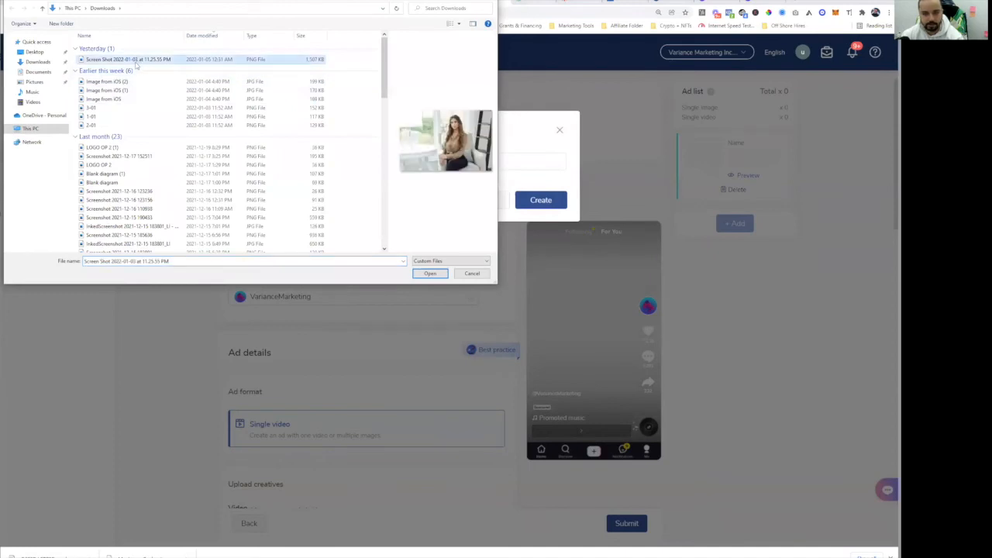
left_click(134, 81)
left_click(135, 90)
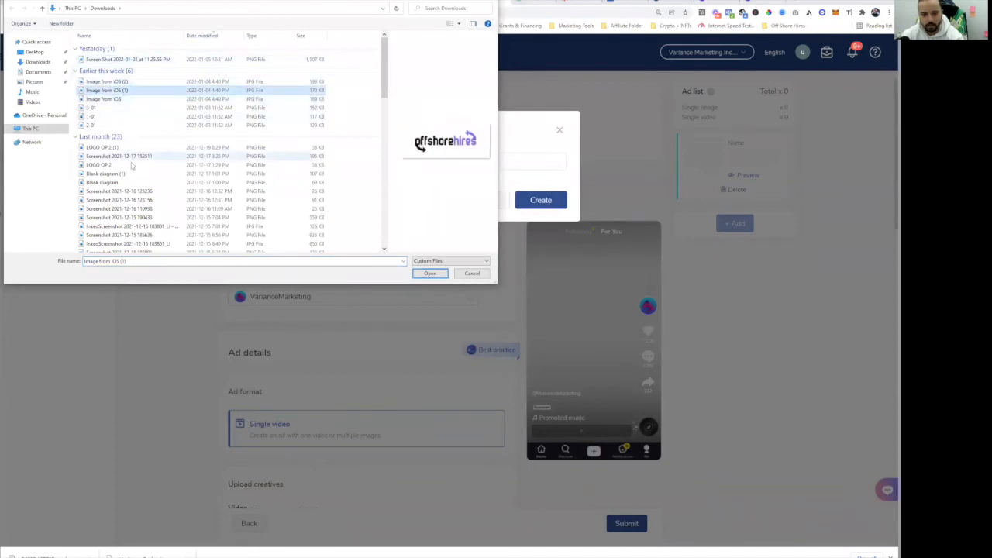
left_click(128, 156)
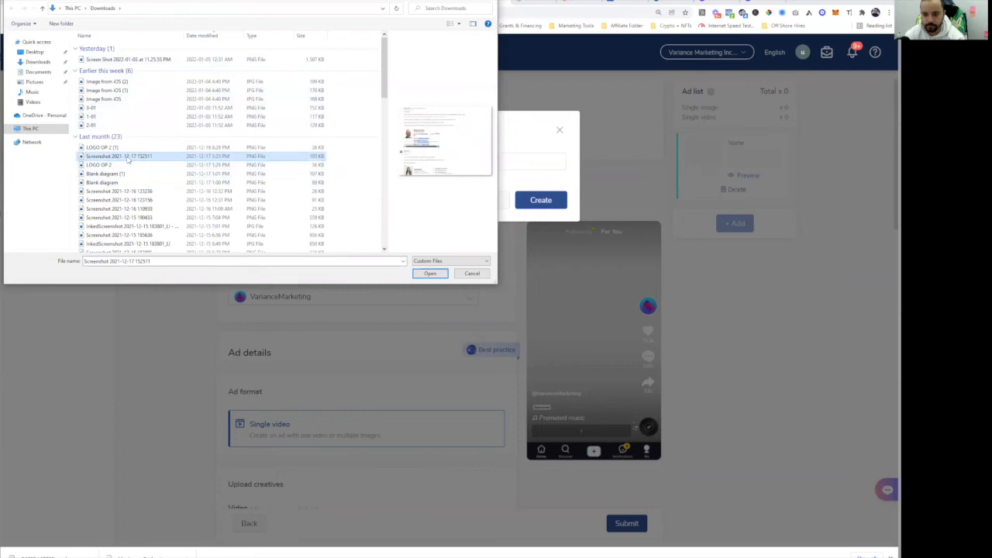
key("Down")
key("Down")
key("Down")
key("Down")
key("Down")
key("Down")
key("Down")
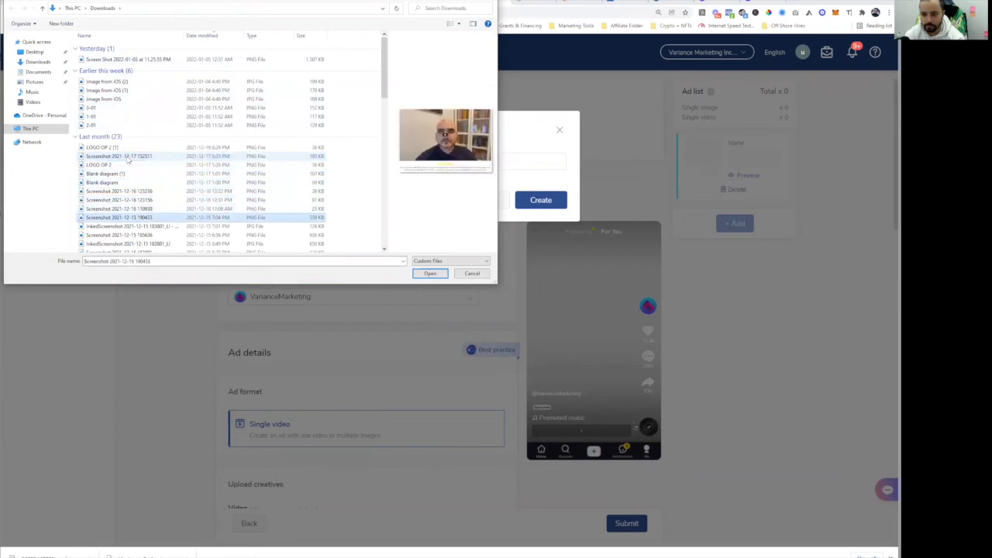
key("Down")
key("Down")
key("Down")
key("Down")
key("Down")
key("Down")
key("Down")
key("Down")
key("Down")
key("Down")
key("Down")
key("Down")
key("Down")
key("Down")
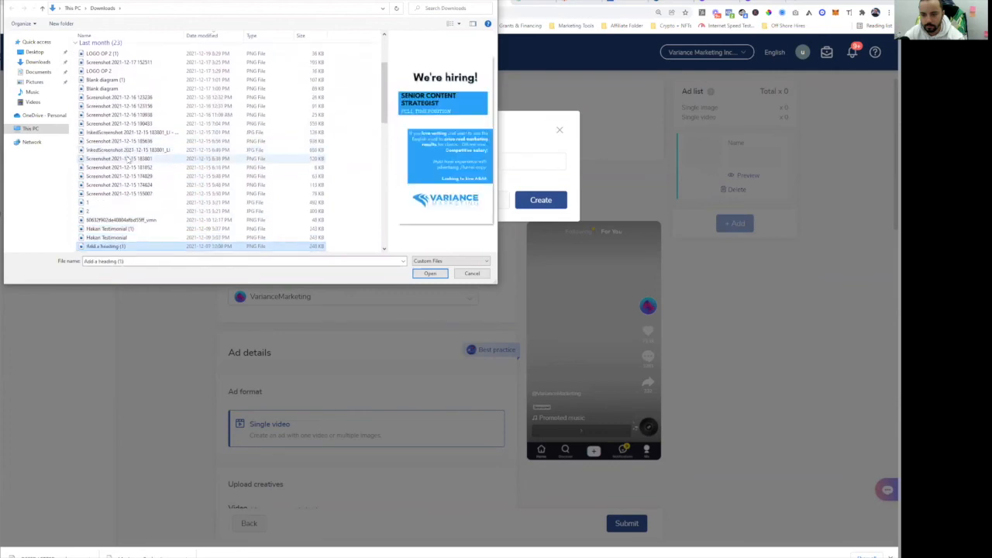
key("Down")
key("Down")
key("Down")
key("Down")
key("Down")
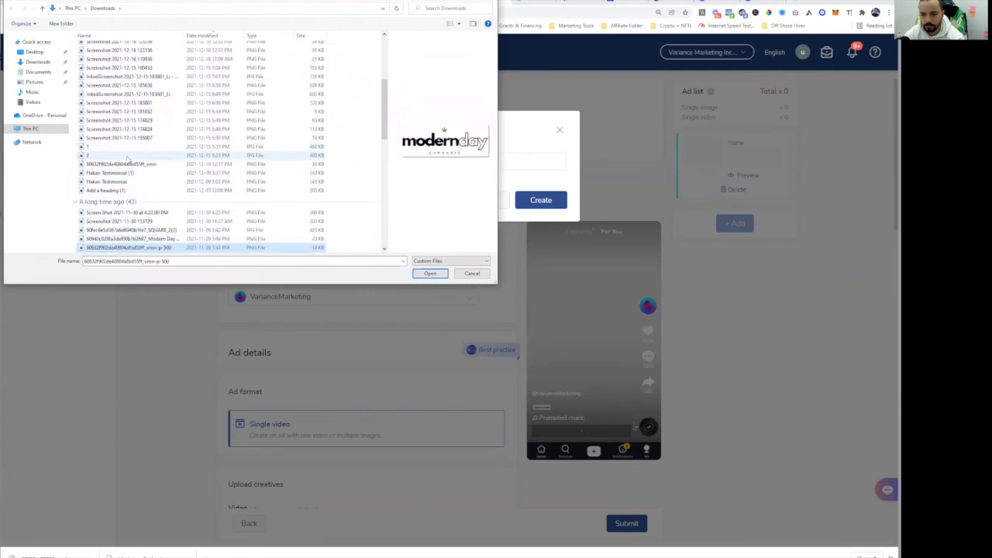
key("Down")
key("Down")
key("Down")
key("Down")
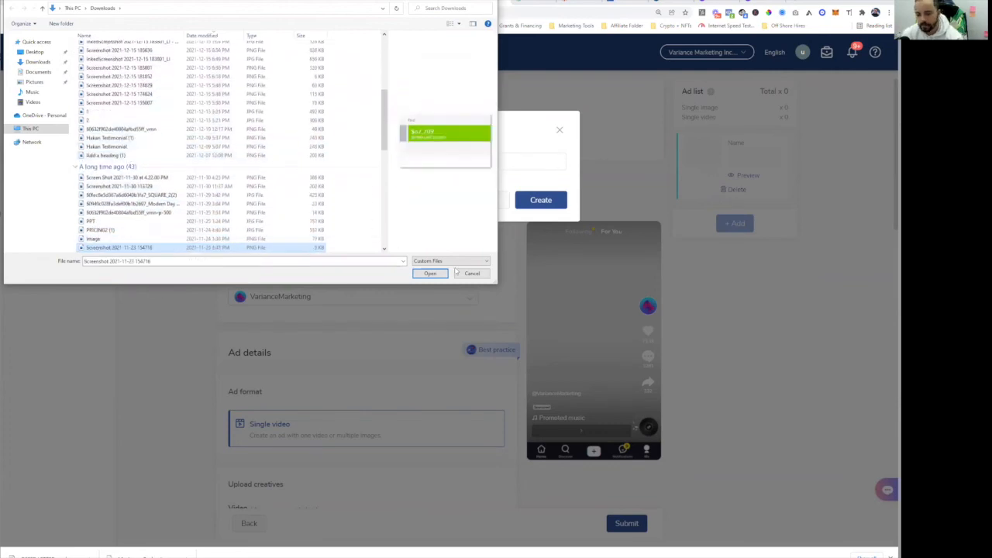
left_click(472, 273)
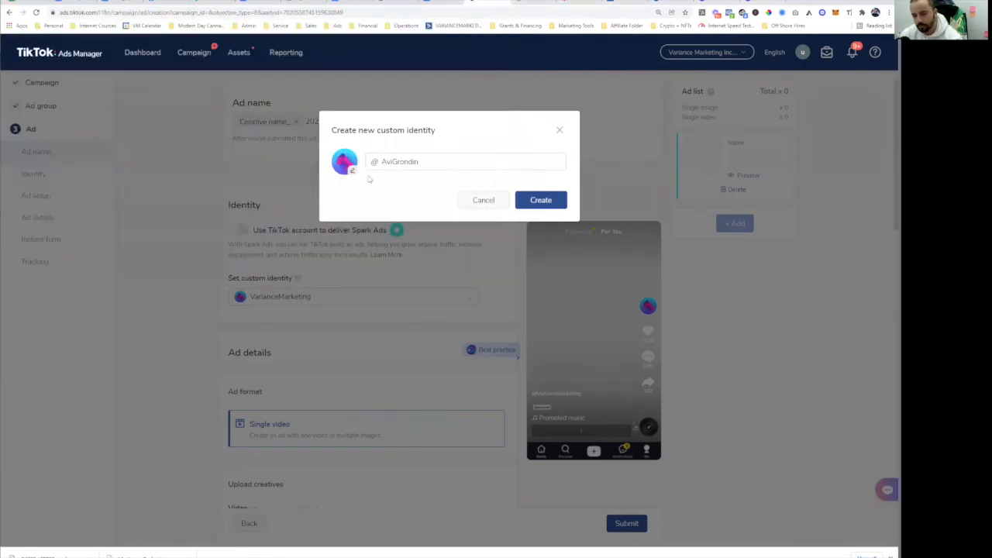
- Dismiss the new identity dialog and keep VarianceMarketing as the custom identity
left_click(557, 130)
left_click(291, 301)
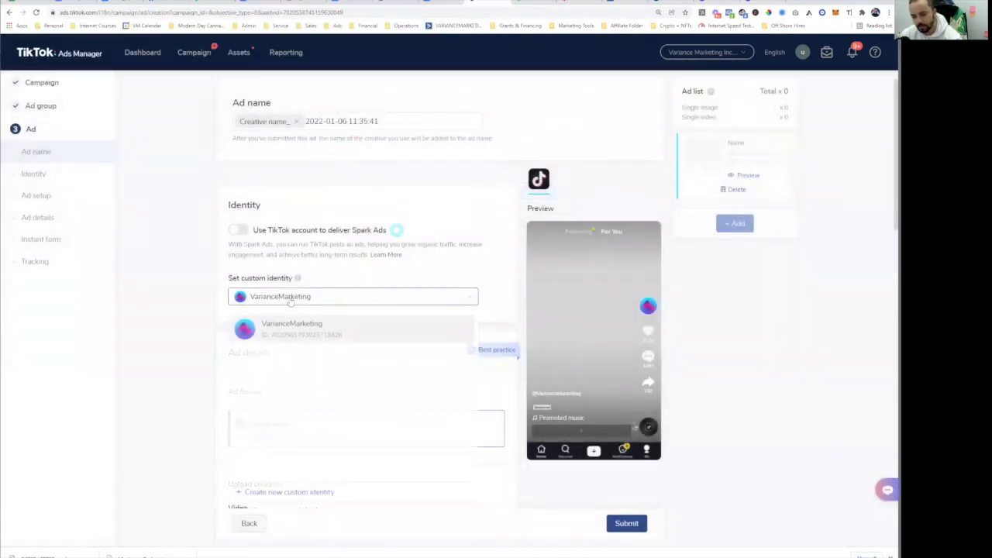
left_click(264, 329)
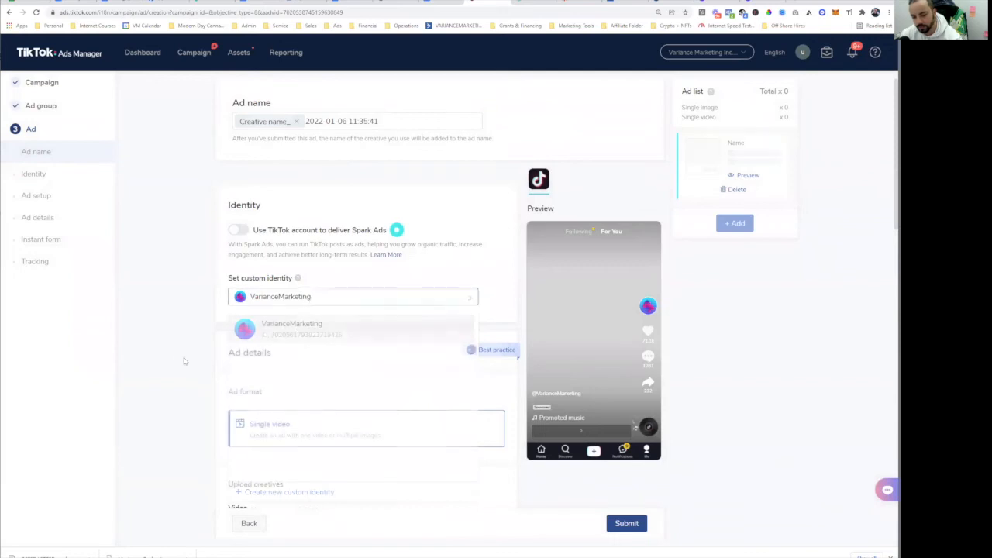
scroll(290, 303, "down", 2)
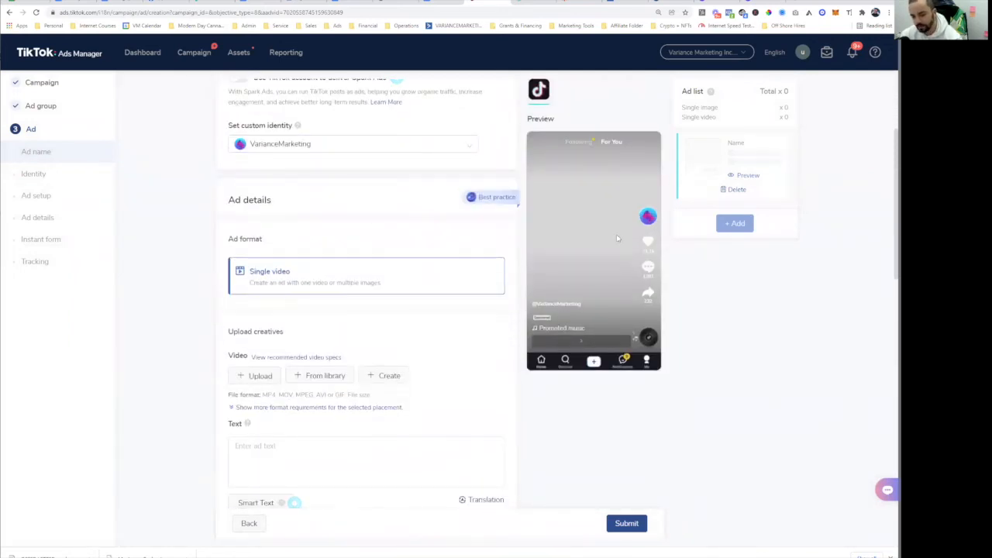
scroll(295, 252, "up", 2)
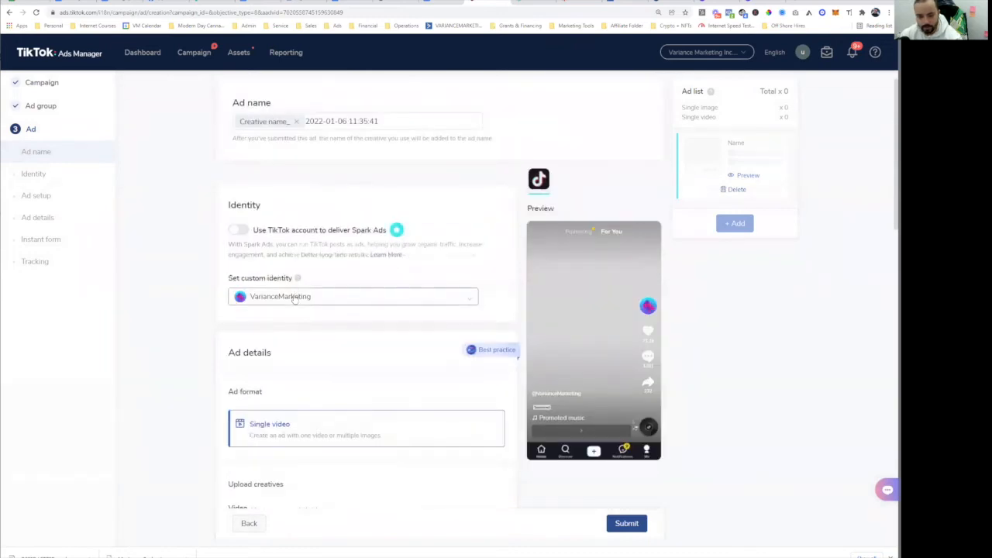
left_click(295, 296)
left_click(295, 417)
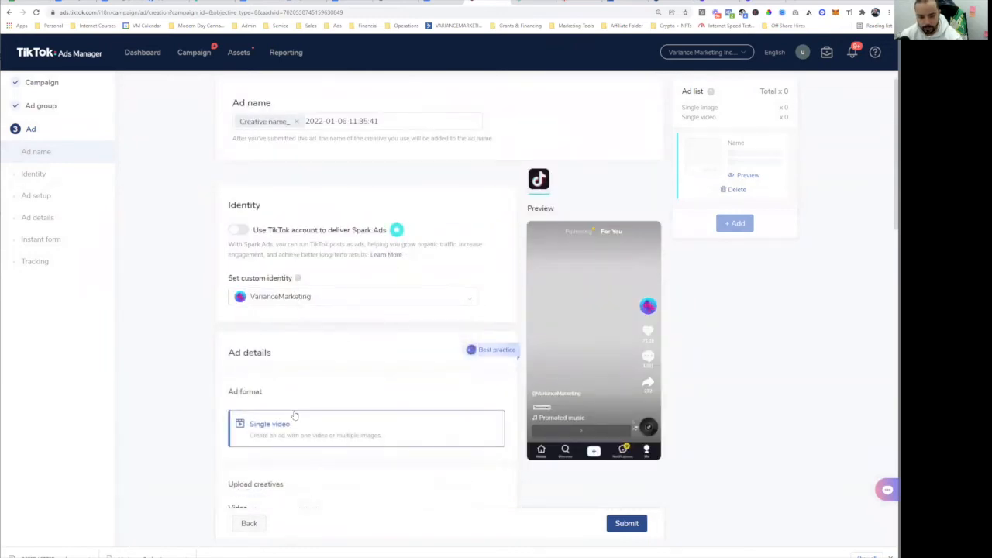
- Abandon another new identity attempt and switch to the Canva design tab
left_click(306, 304)
left_click(312, 497)
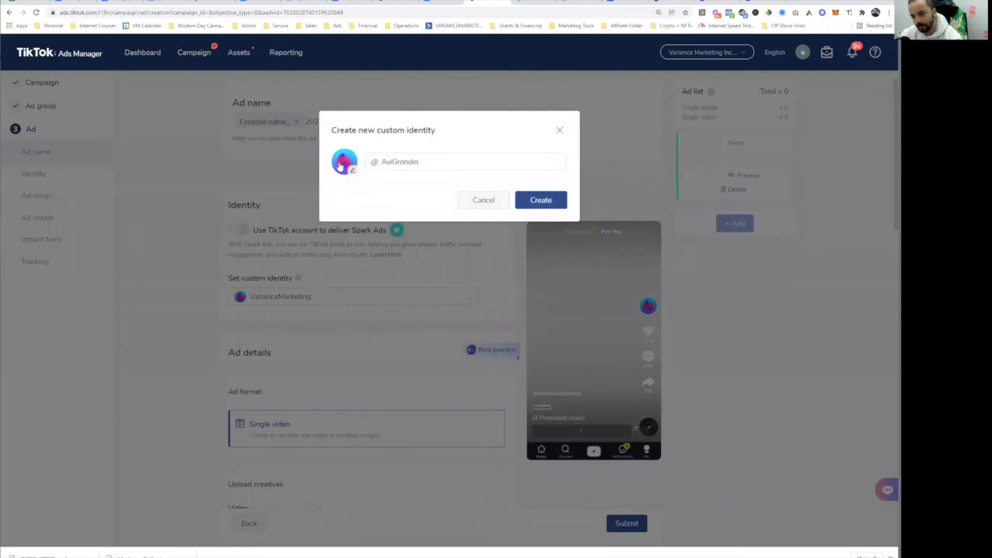
left_click(560, 129)
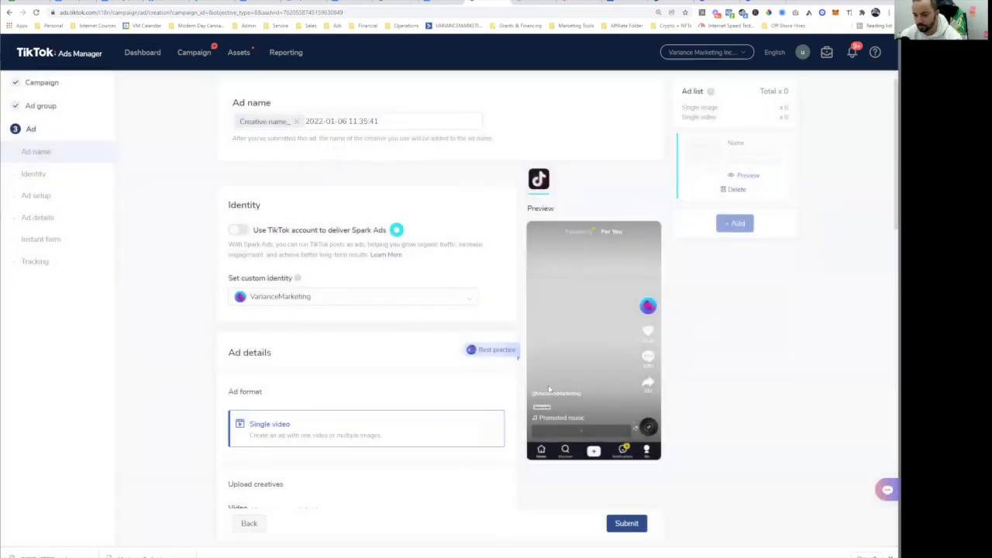
scroll(392, 221, "down", 2)
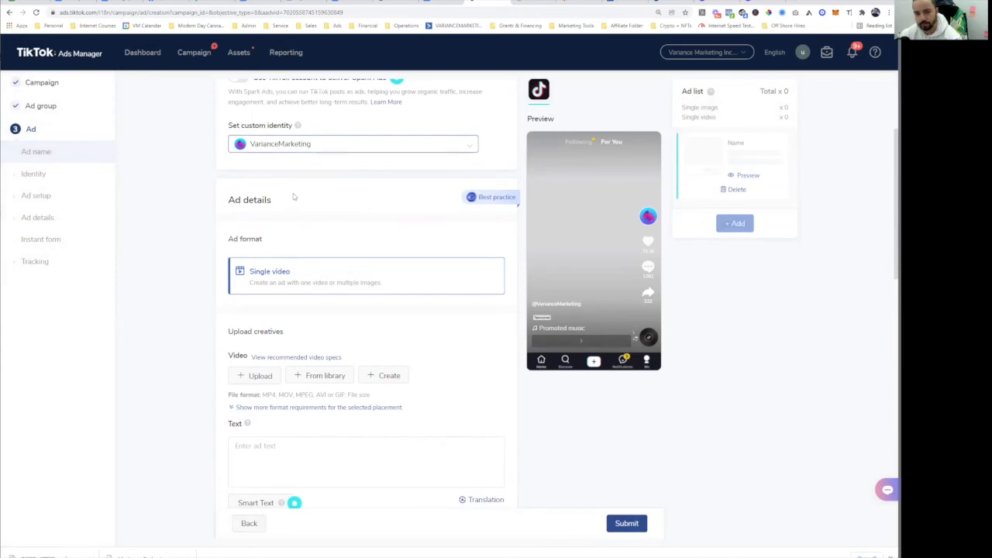
scroll(291, 195, "up", 2)
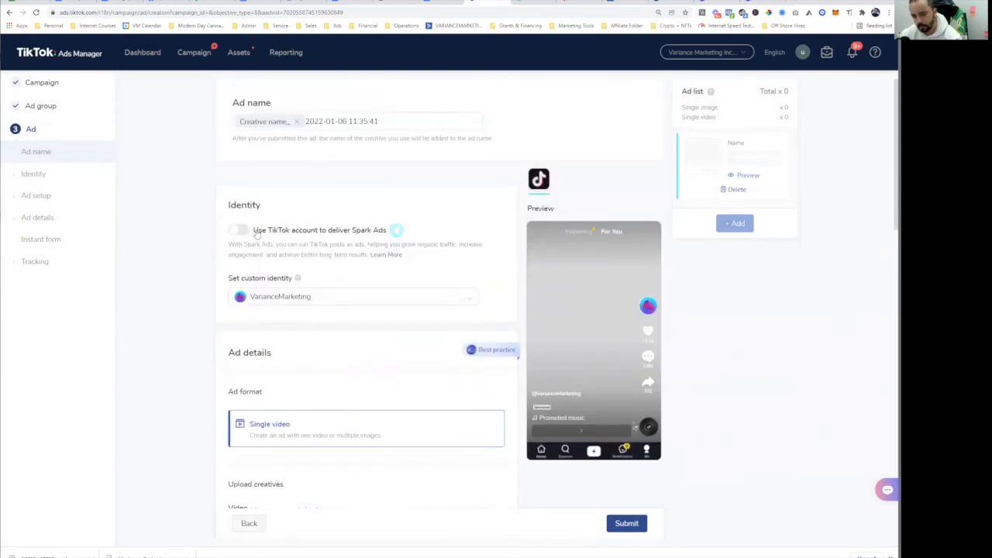
scroll(396, 310, "down", 2)
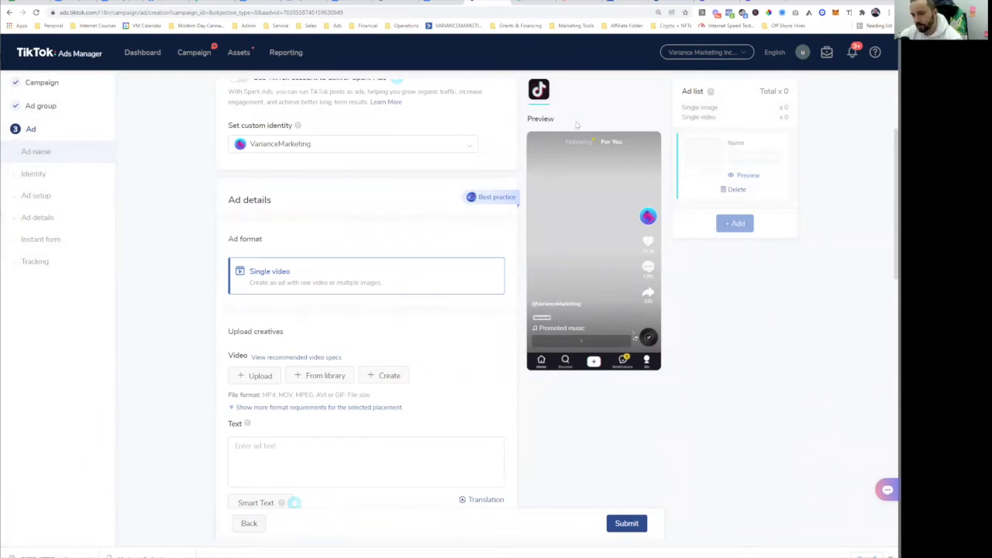
left_click(766, 3)
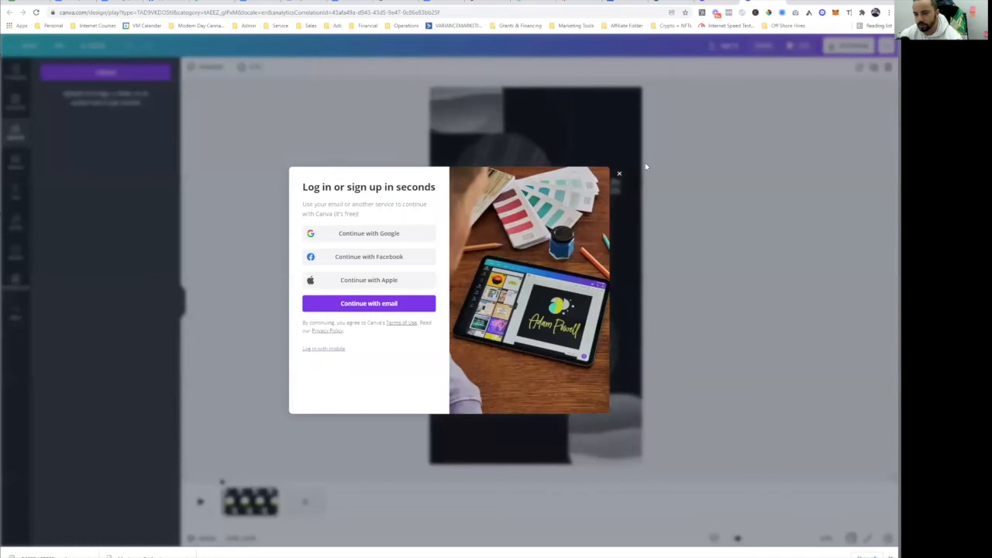
- Close Canva's login popup, then return to TikTok Ads Manager's Upload creatives section
left_click(620, 174)
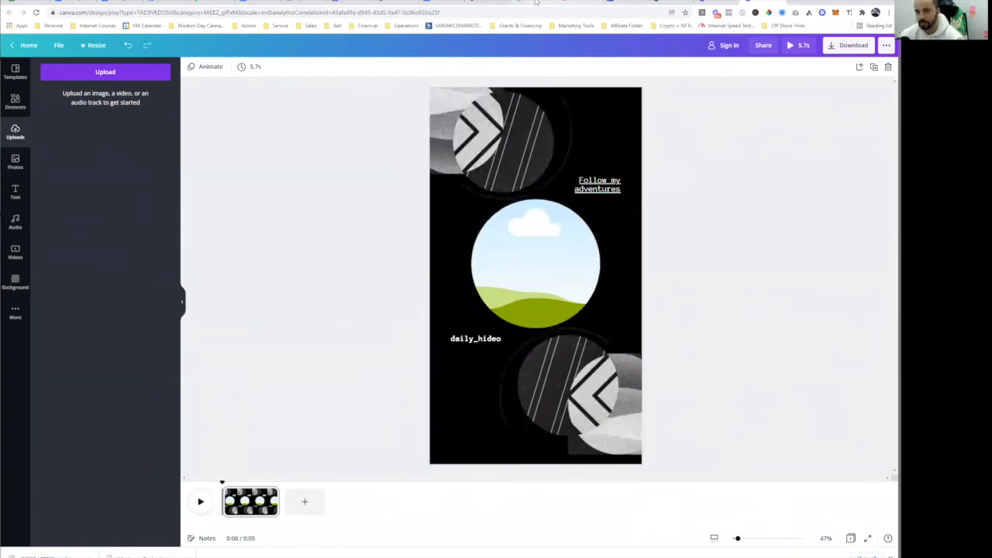
left_click(479, 3)
scroll(394, 319, "down", 2)
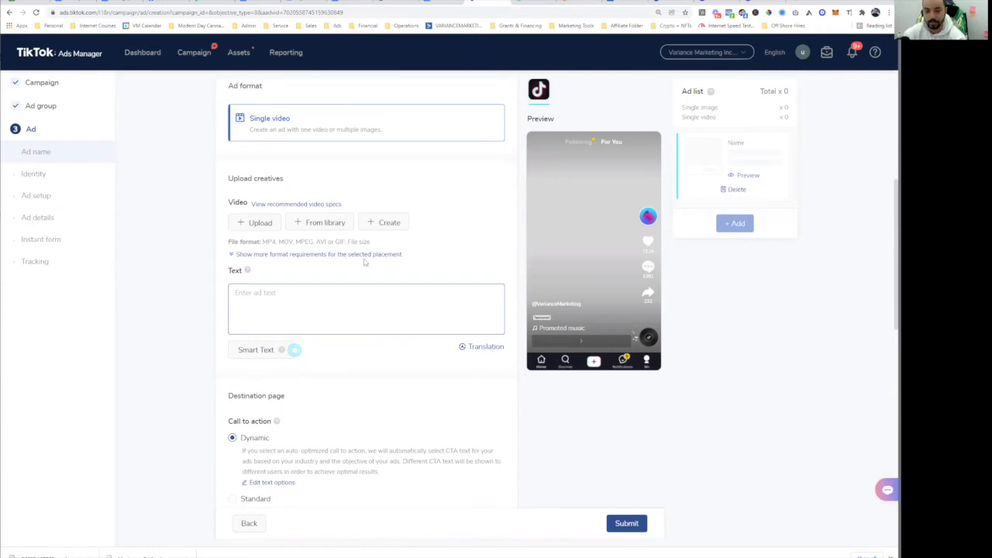
- Pick the press video from Downloads as the ad's video upload
left_click(255, 224)
left_click(138, 90)
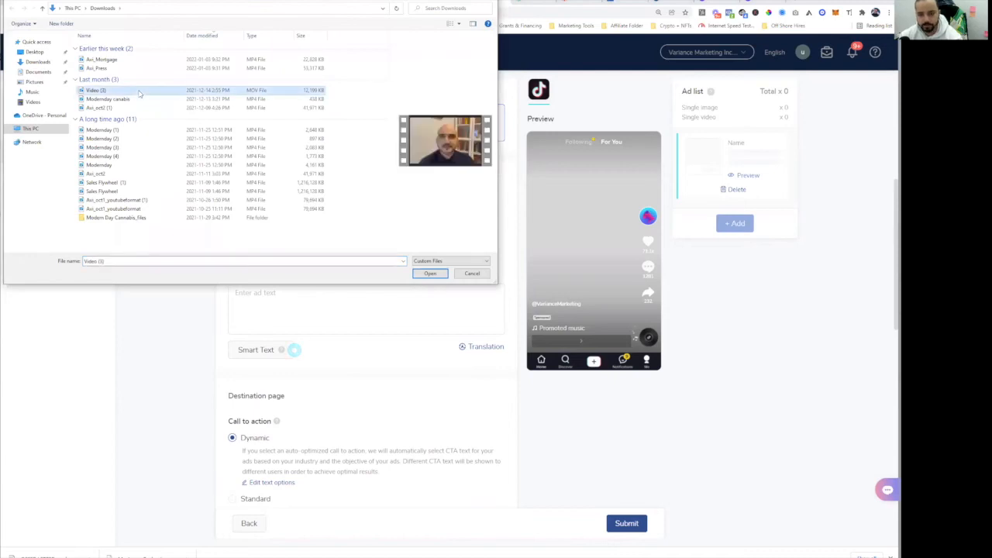
left_click(109, 68)
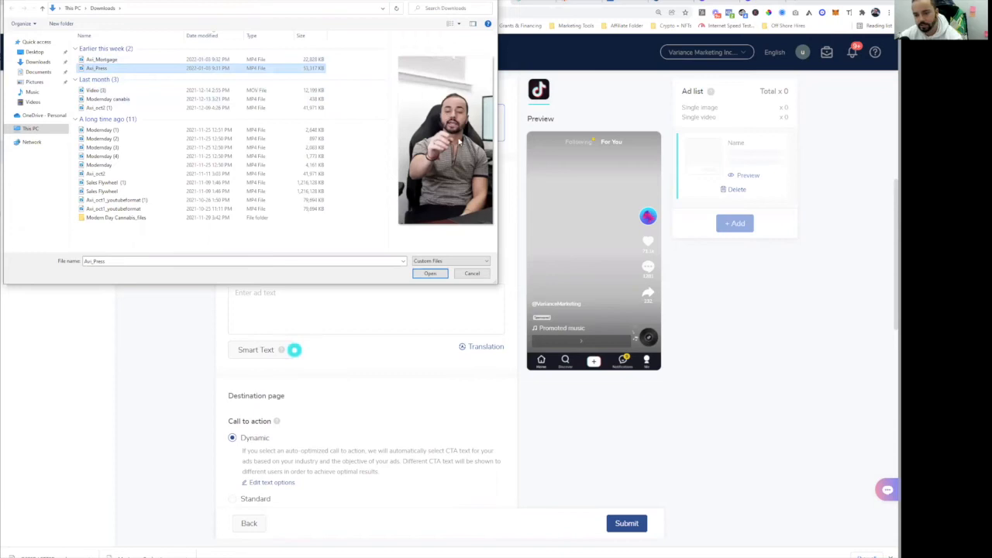
left_click(440, 275)
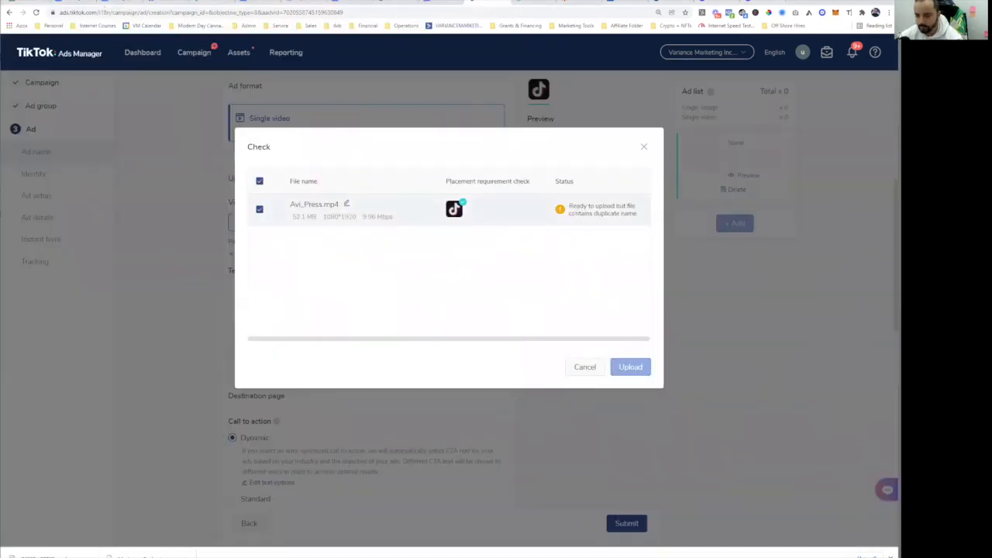
- Append 44 to the duplicate file name, making Avi_Press444.mp4, and finish uploading it
left_click(346, 203)
type("444")
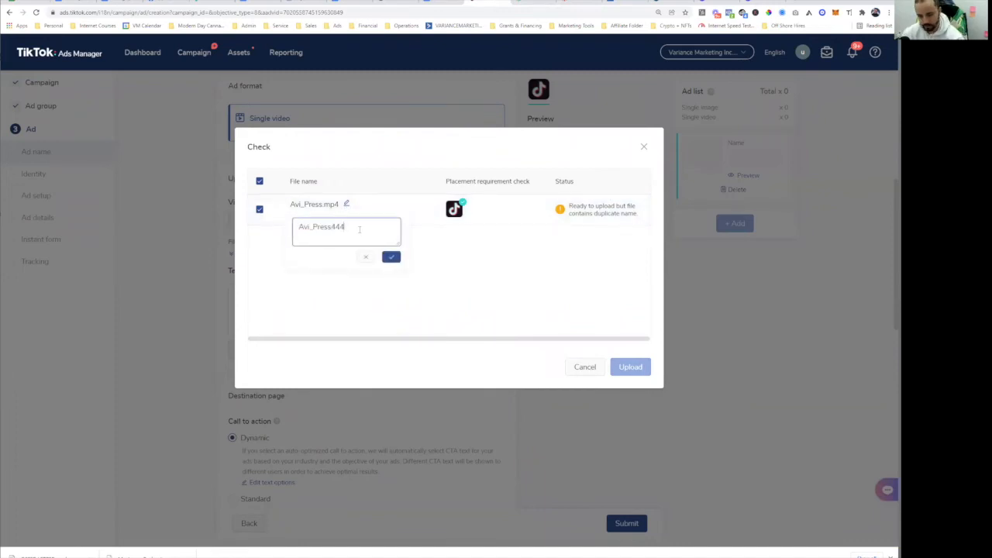
left_click(390, 257)
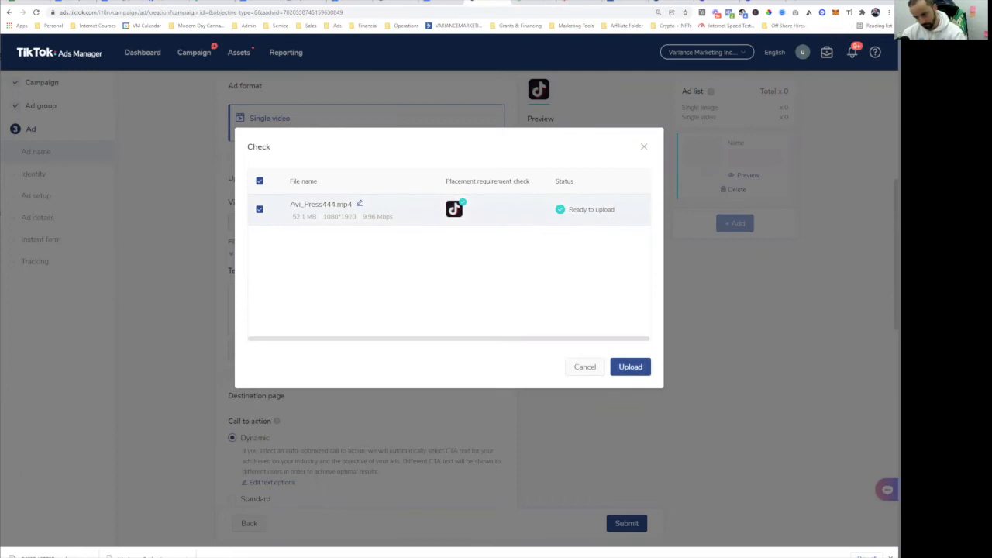
left_click(630, 369)
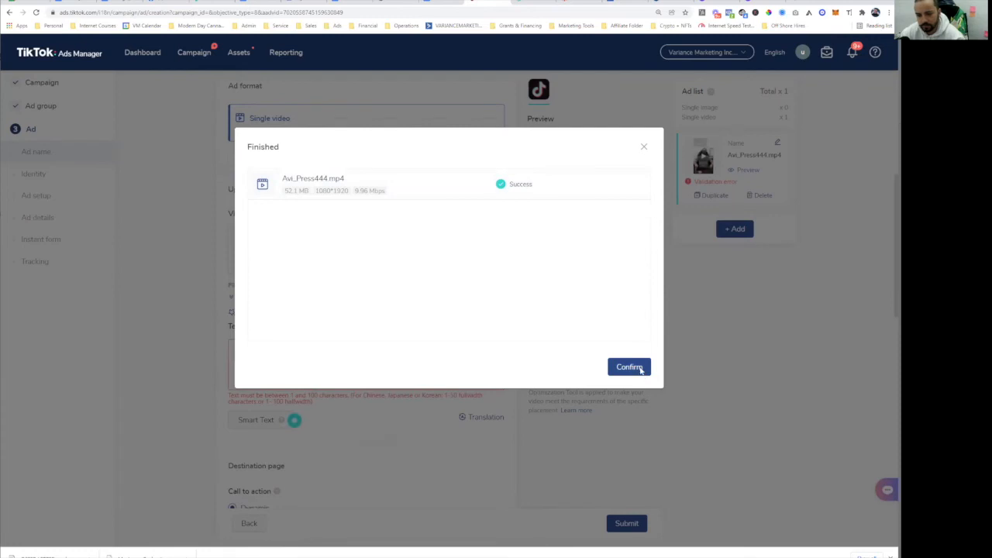
left_click(628, 368)
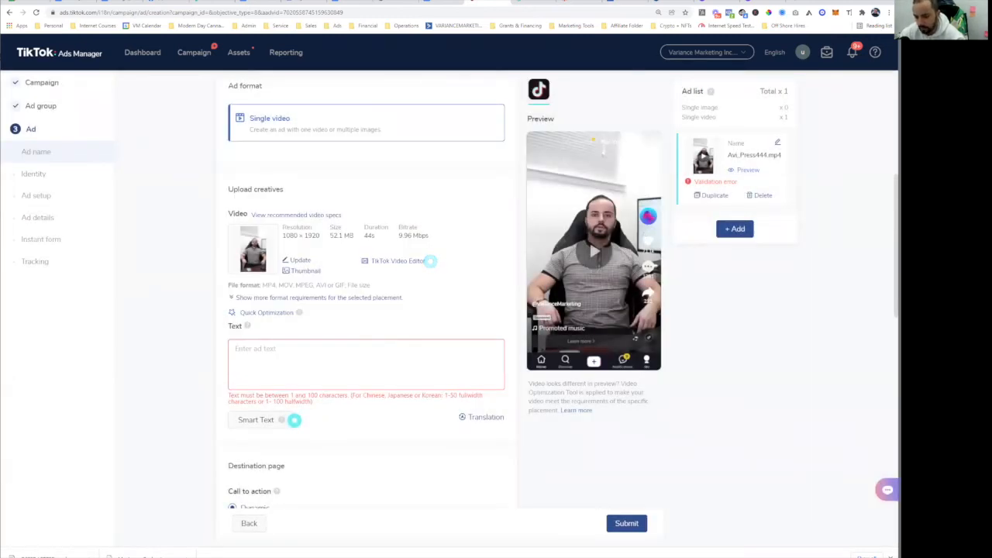
- Play and replay the 44-second press video in the ad's phone preview
left_click(594, 252)
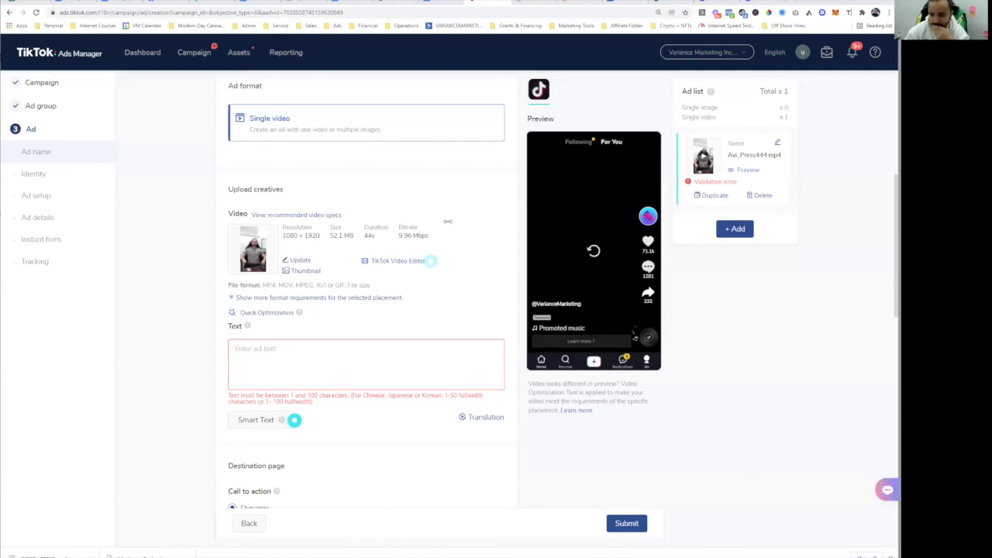
left_click(375, 355)
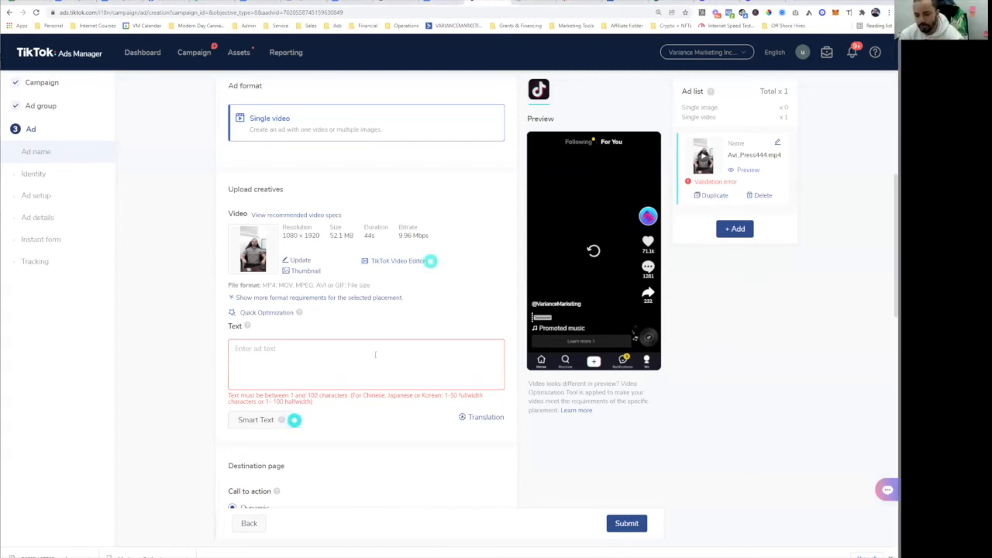
scroll(383, 307, "up", 2)
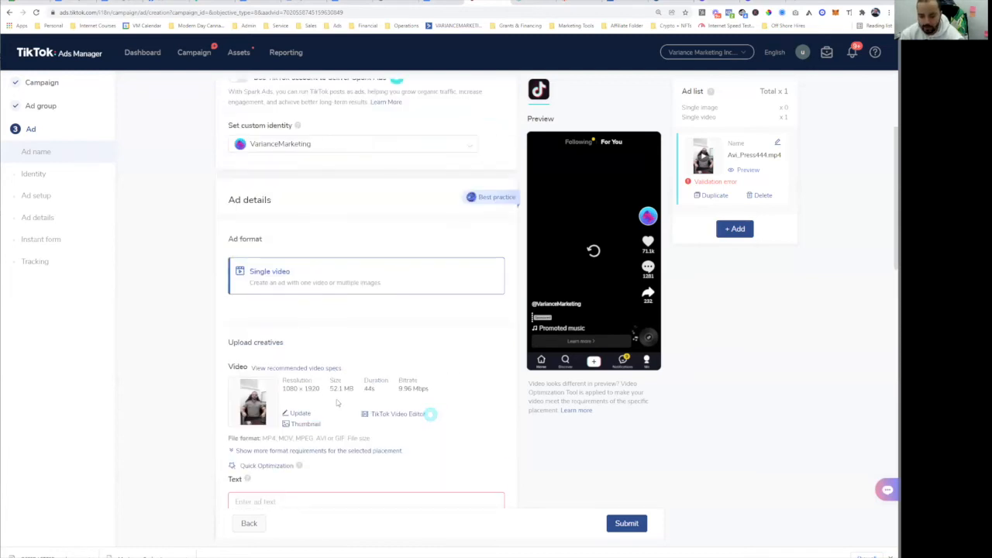
left_click(595, 252)
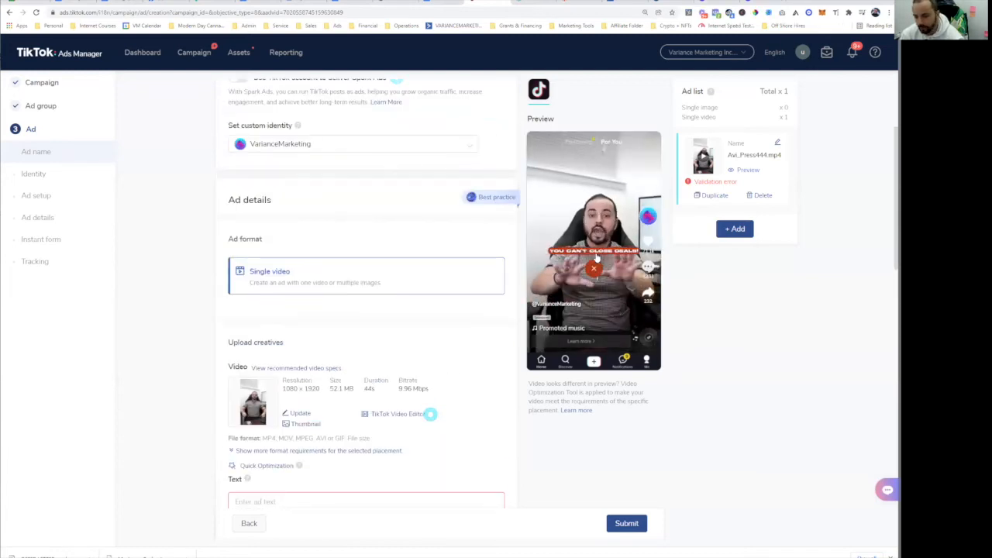
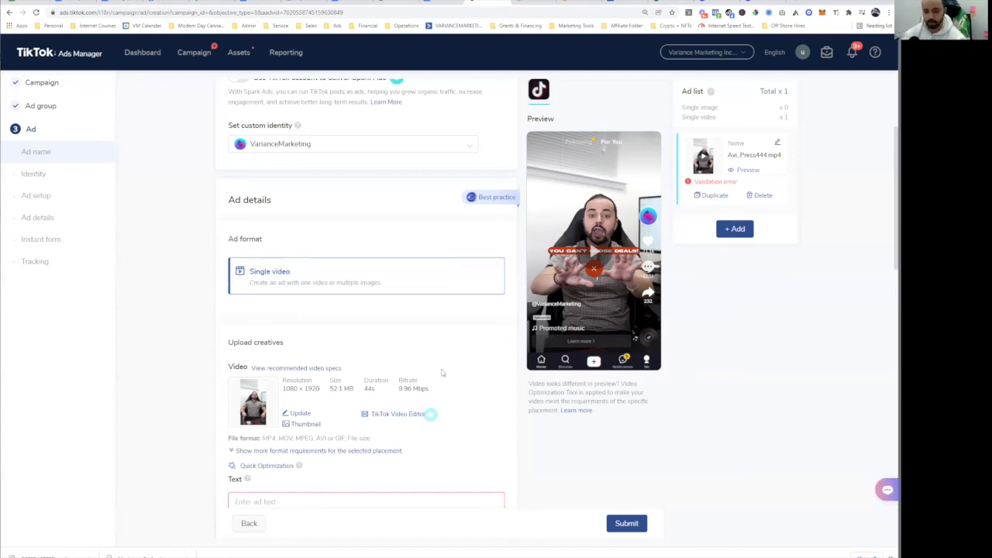
- Enter the ad text 'Want to close more deals? Increase your credibility.'
scroll(442, 373, "up", 2)
scroll(438, 394, "down", 4)
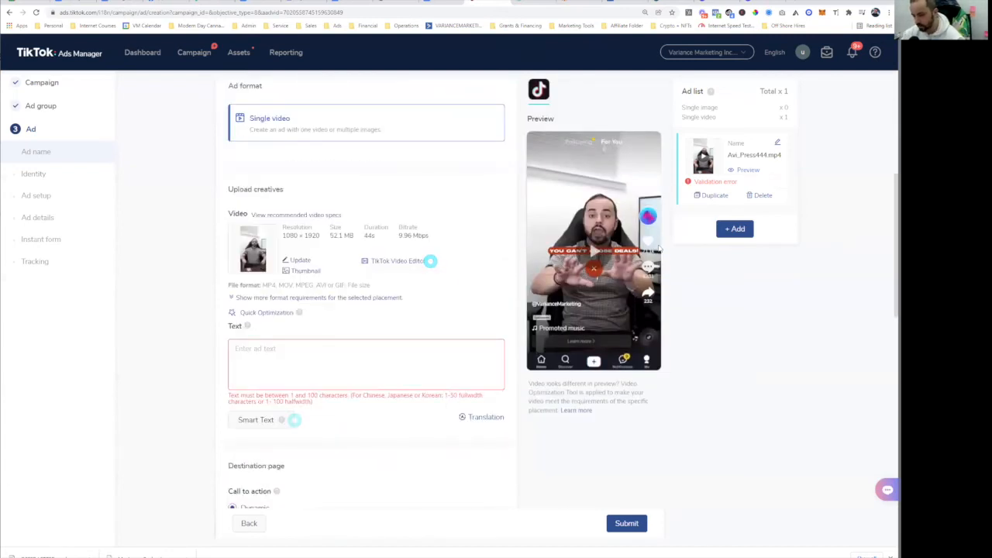
scroll(414, 303, "down", 2)
scroll(394, 301, "up", 2)
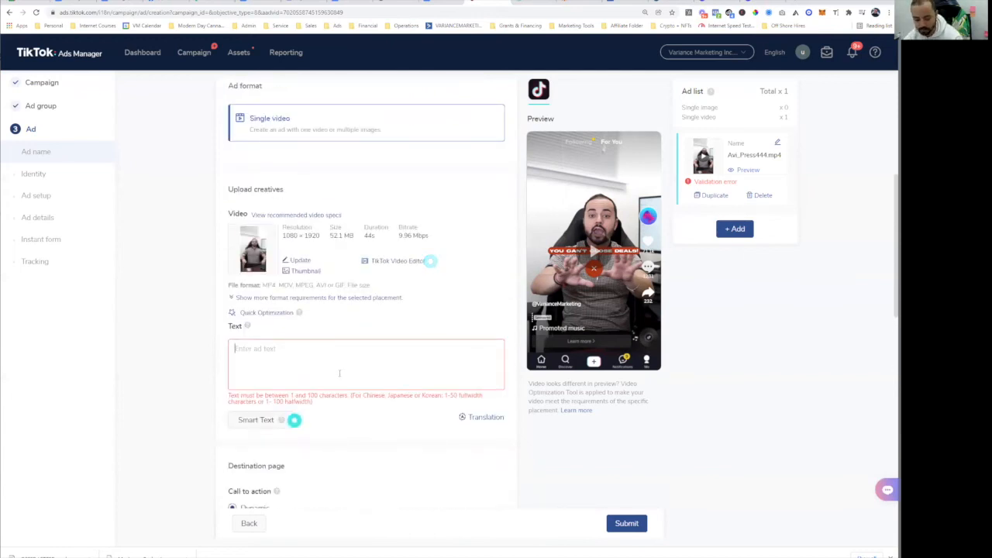
type("Want")
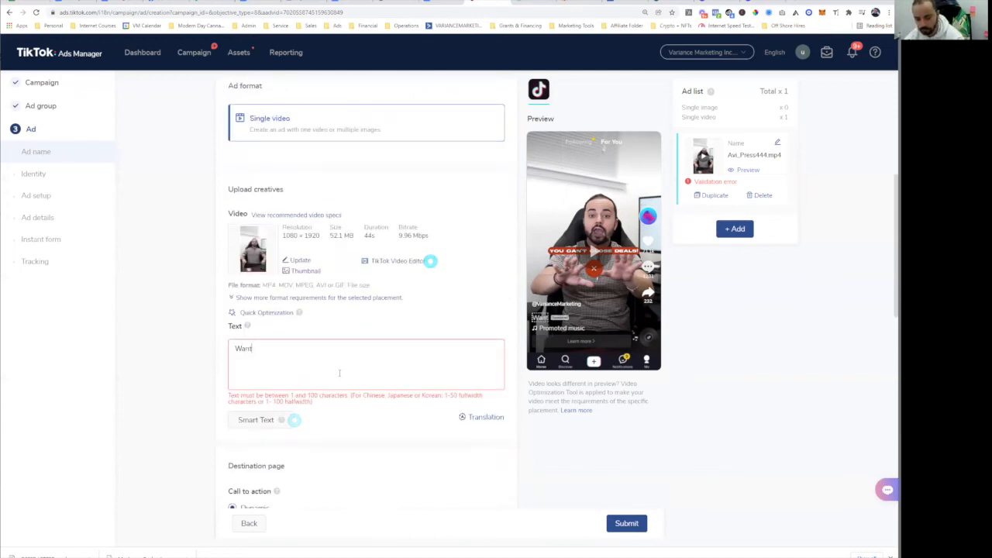
type(" to close more deals?")
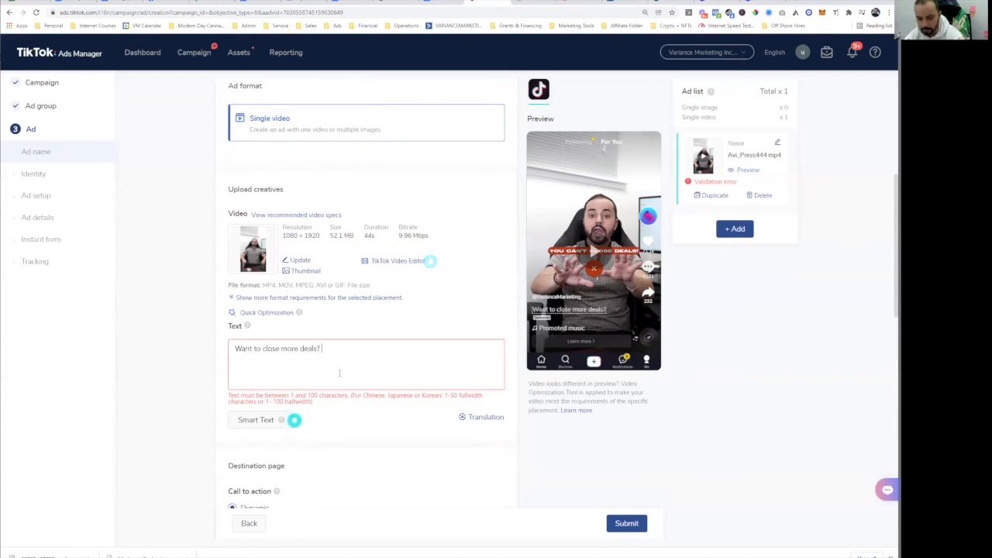
type("Increase your credibility.")
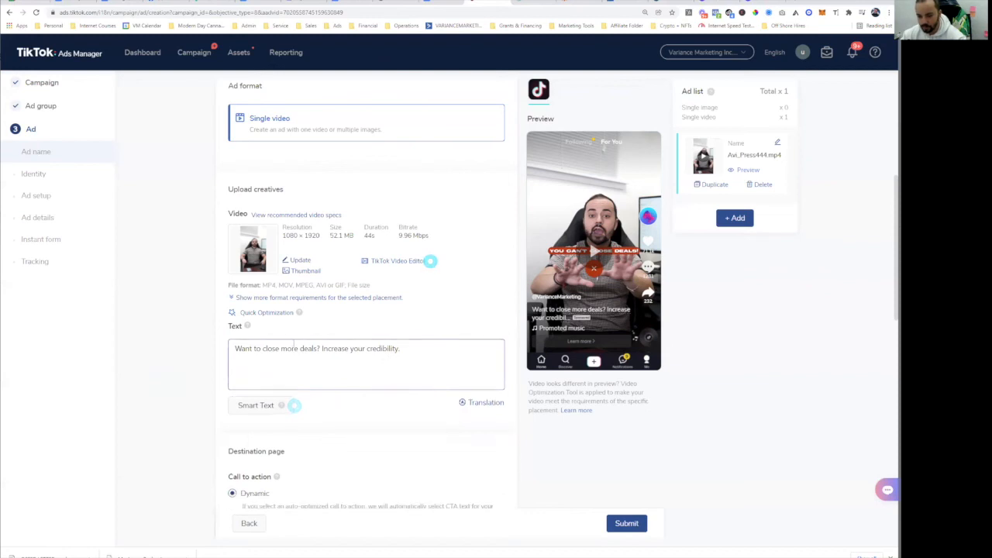
- Replace the word 'Increase' with 'Boost' in the ad text
left_click_drag(242, 350, 465, 353)
left_click(533, 316)
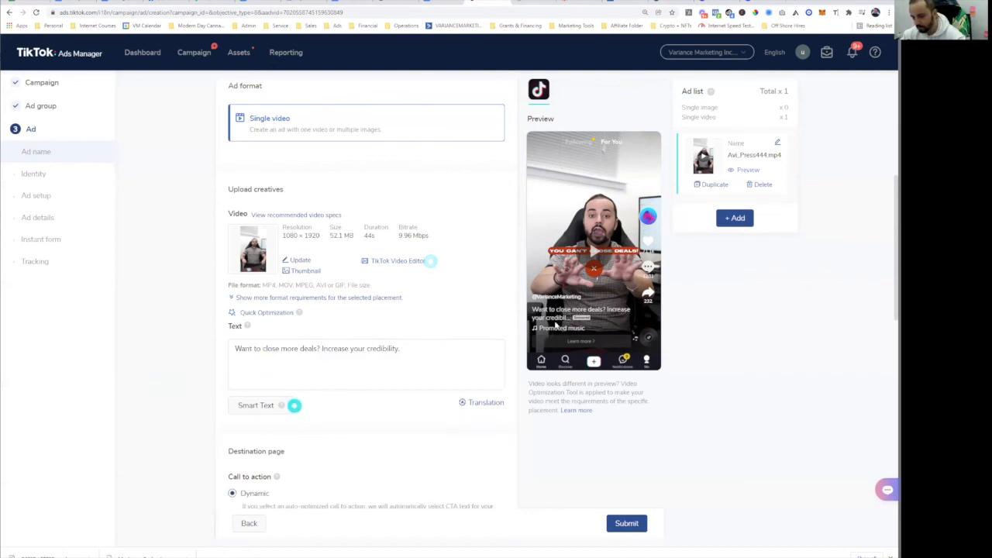
left_click(335, 349)
triple_click(335, 349)
double_click(334, 349)
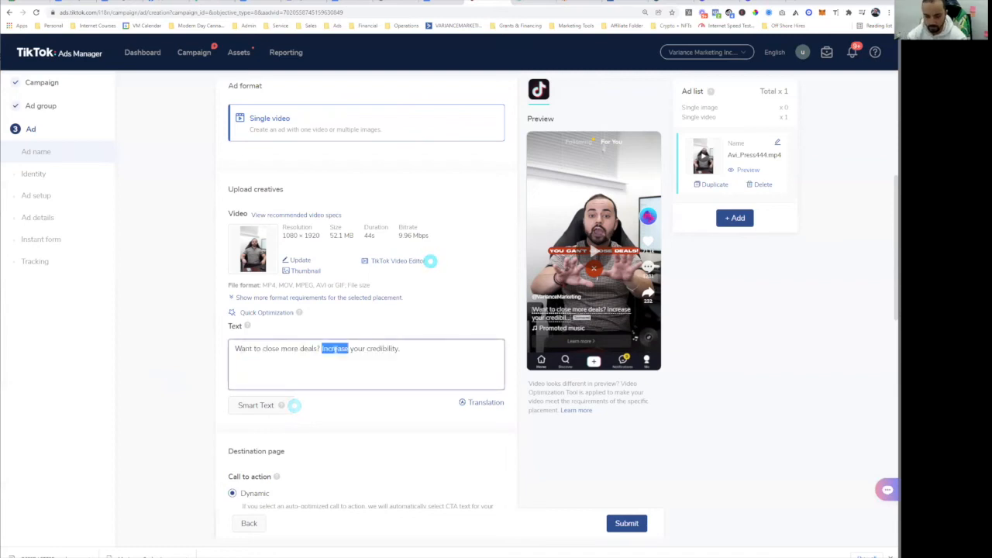
type("Boos")
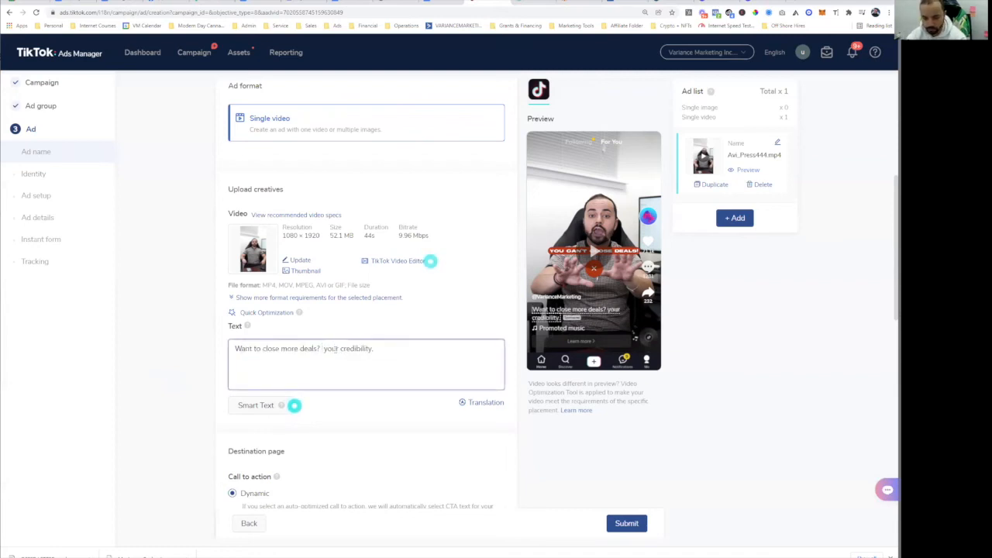
type("t")
left_click(572, 316)
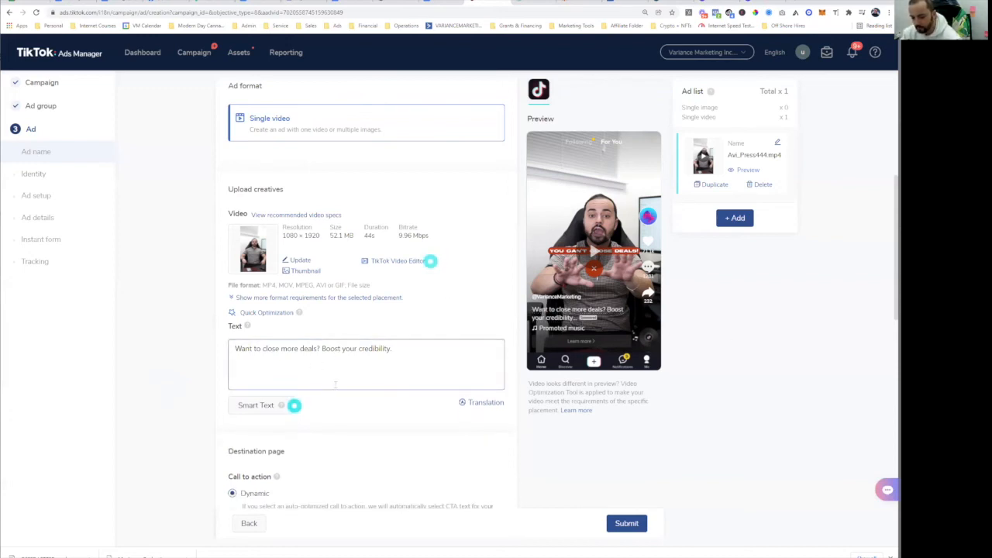
scroll(243, 351, "down", 2)
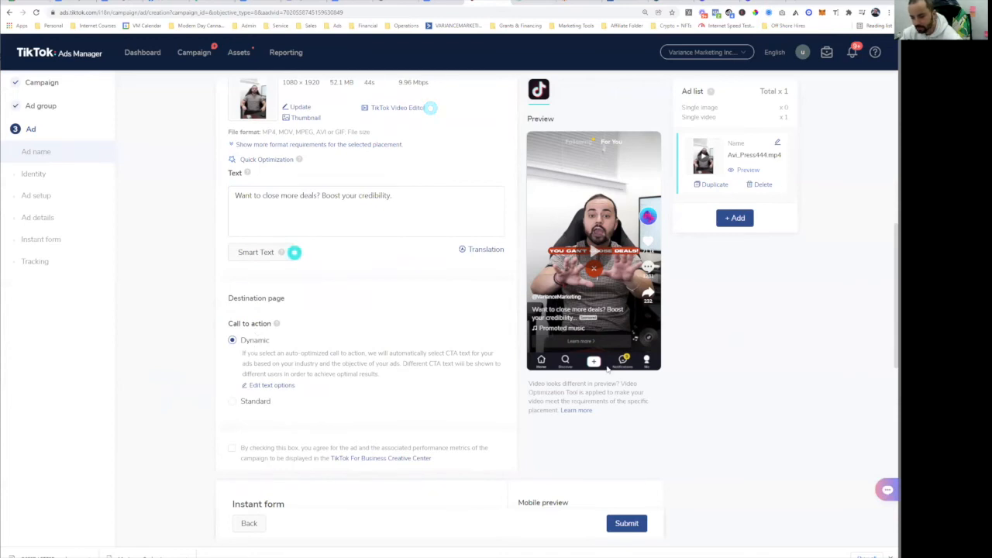
- Switch the call to action to Standard and choose Apply now
left_click(245, 401)
scroll(271, 365, "down", 2)
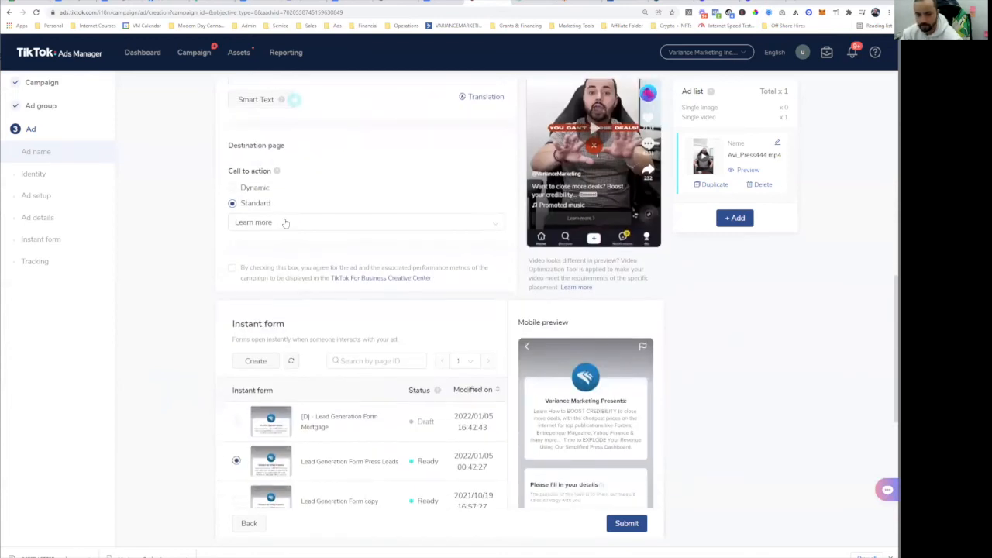
left_click(284, 222)
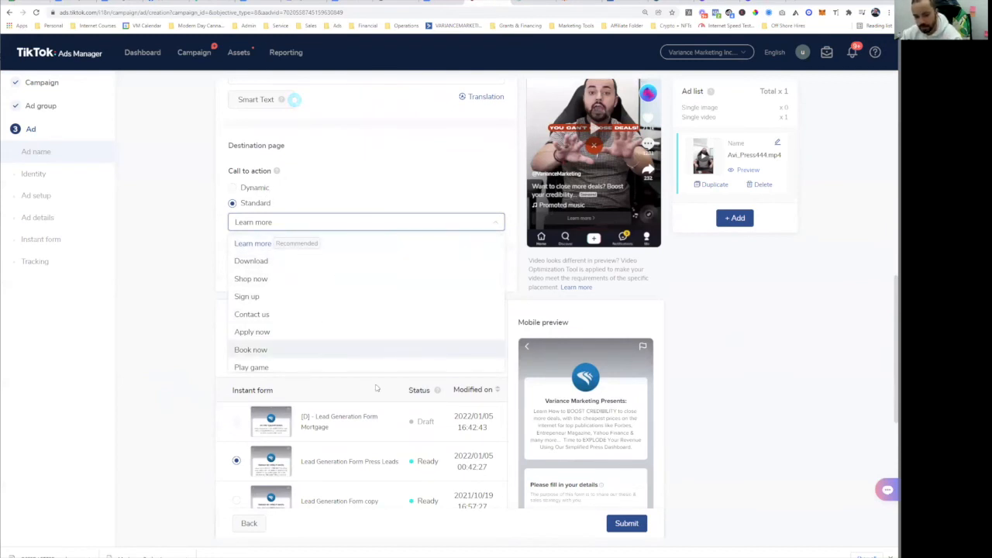
left_click(282, 333)
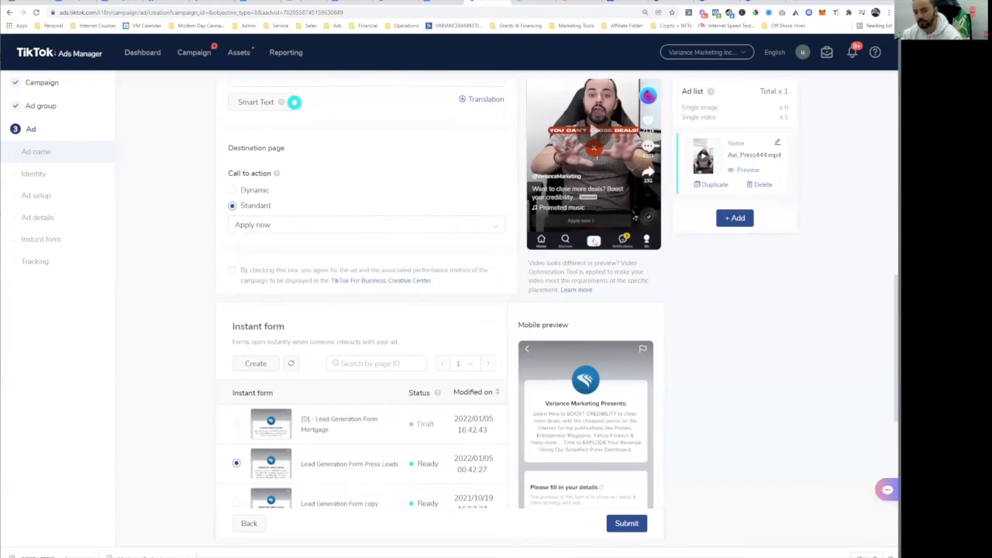
- Review the Lead Generation Form Press Leads instant form, then bring up the Zapier lead workflow
scroll(583, 302, "up", 1)
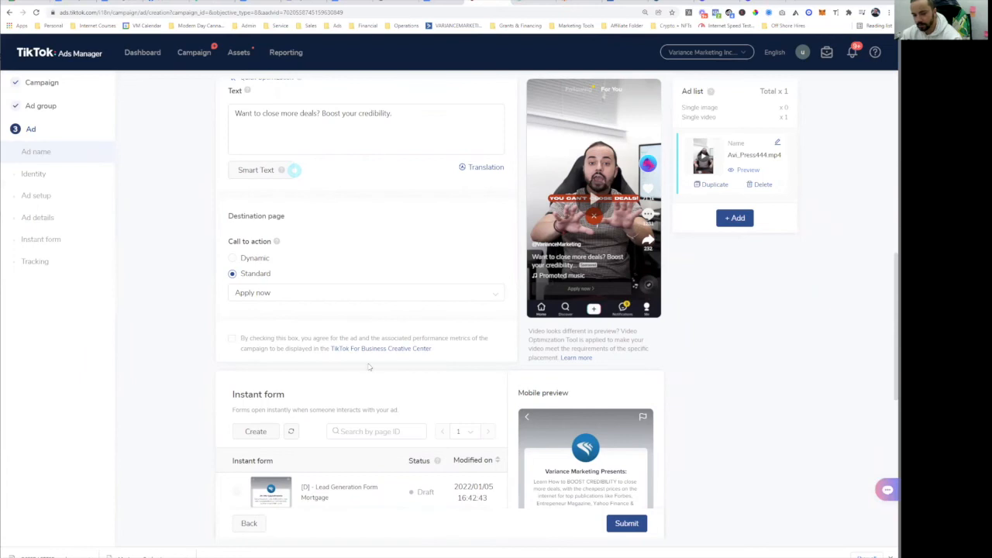
scroll(365, 372, "down", 2)
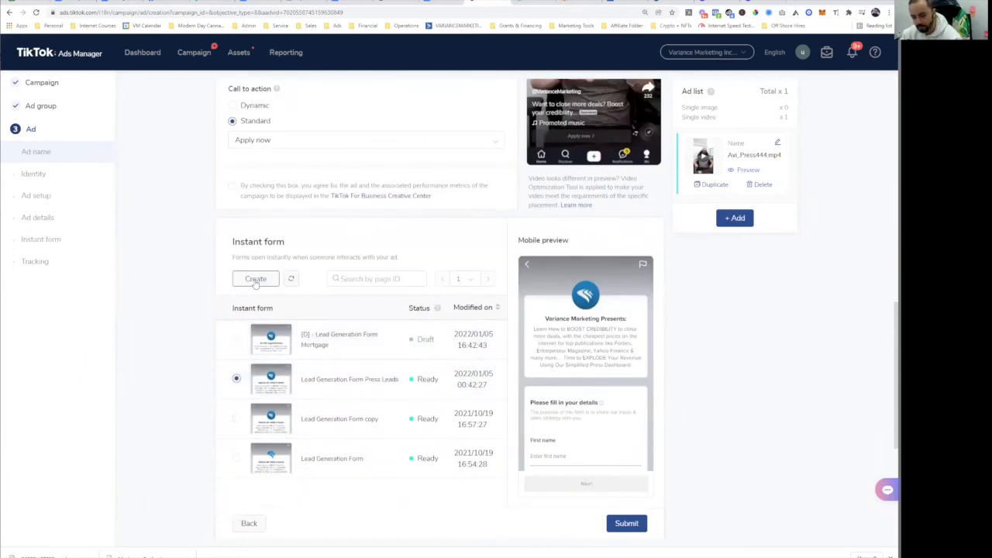
scroll(560, 335, "up", 4)
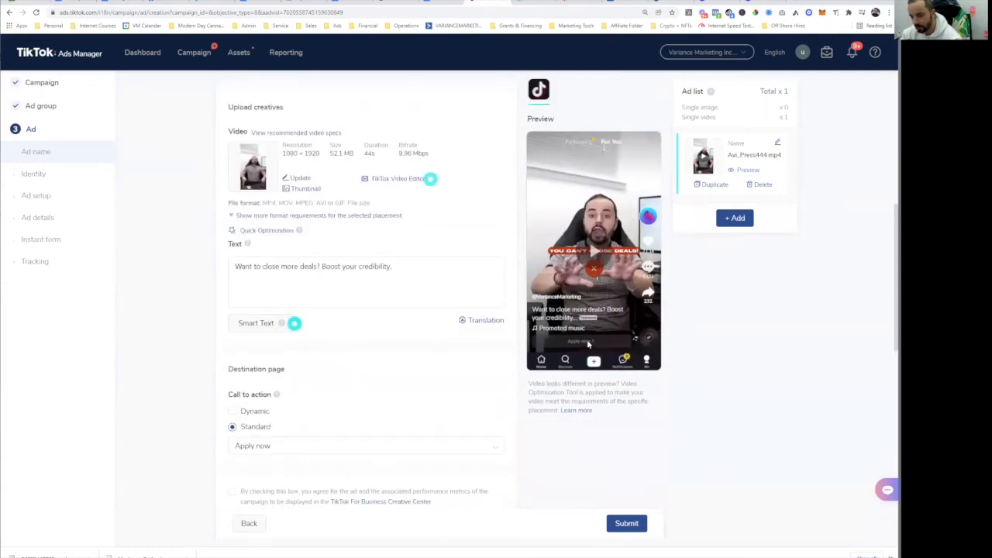
scroll(598, 357, "down", 4)
scroll(607, 374, "up", 3)
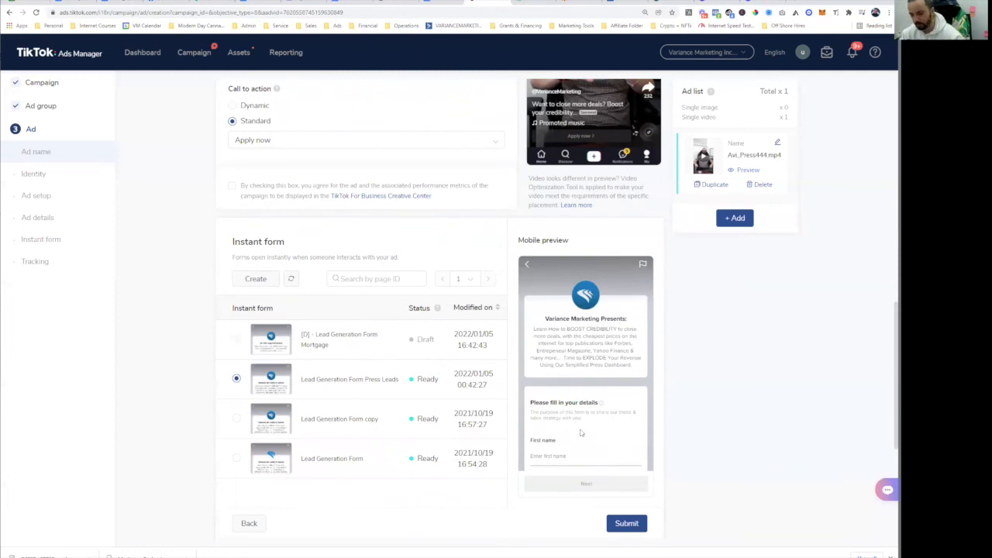
scroll(580, 433, "down", 3)
scroll(604, 394, "down", 2)
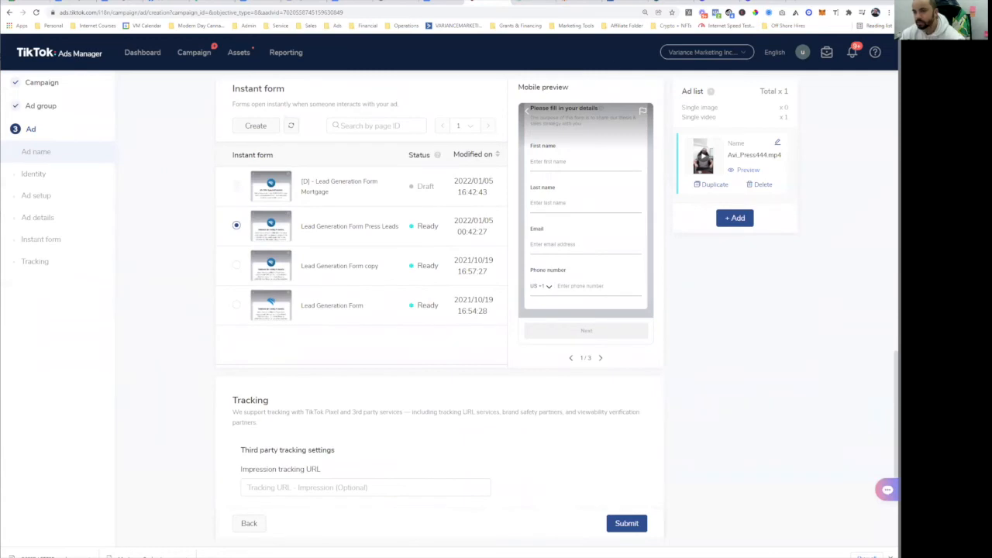
left_click(587, 2)
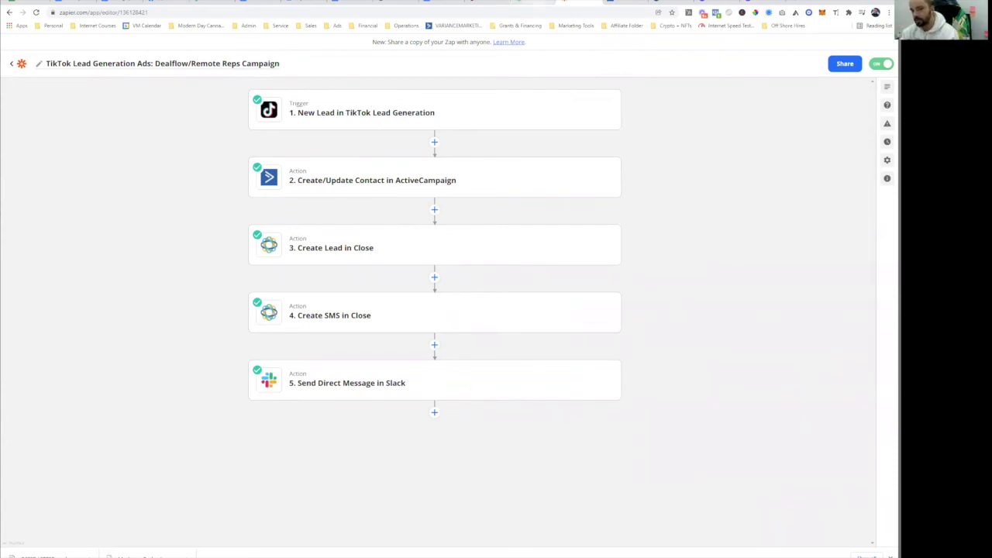
- Go back to the TikTok ad setup after checking the Zap's trigger and four actions
left_click(492, 3)
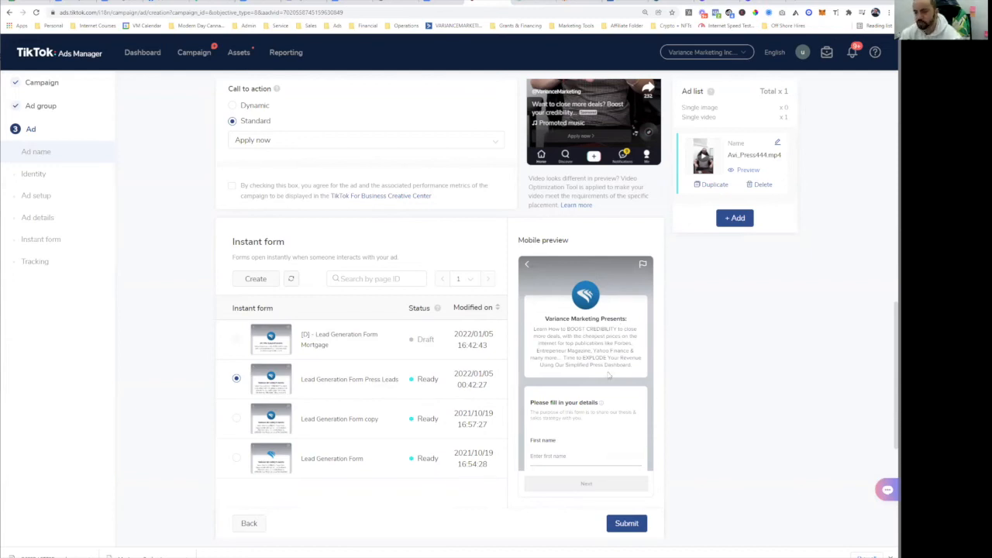
- Leave the impression tracking URL empty, submit the Press Leads ad, and view the Zapier zap
scroll(622, 349, "down", 2)
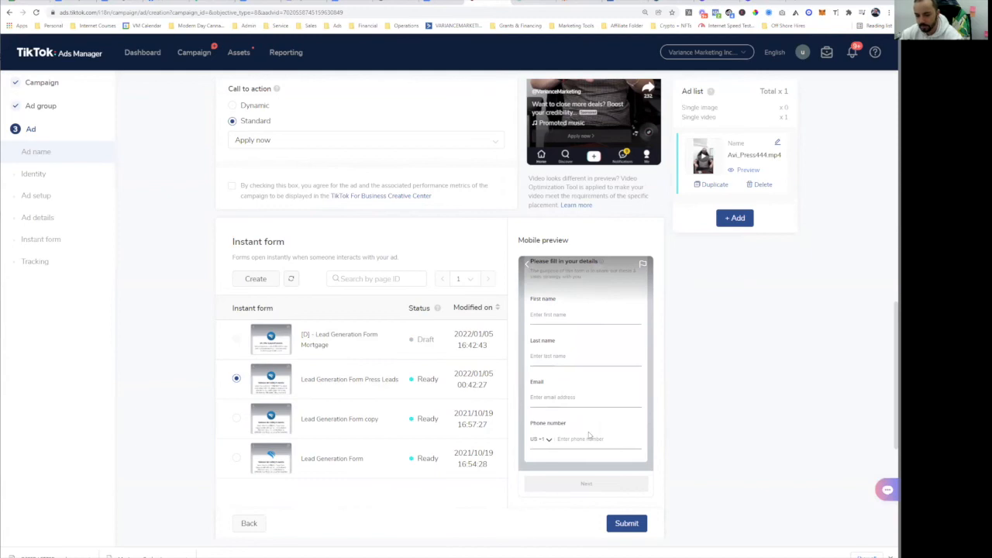
mouse_move(316, 432)
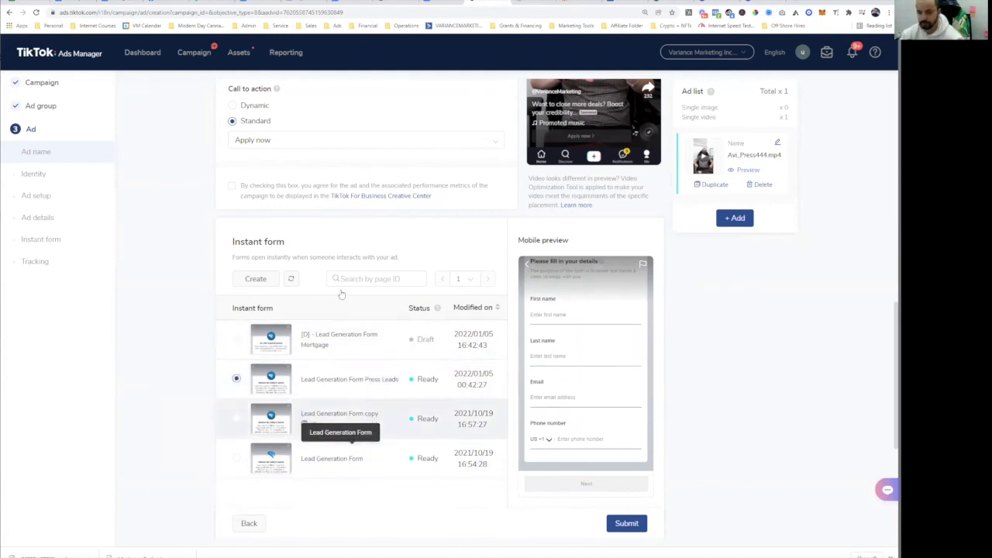
scroll(504, 297, "down", 4)
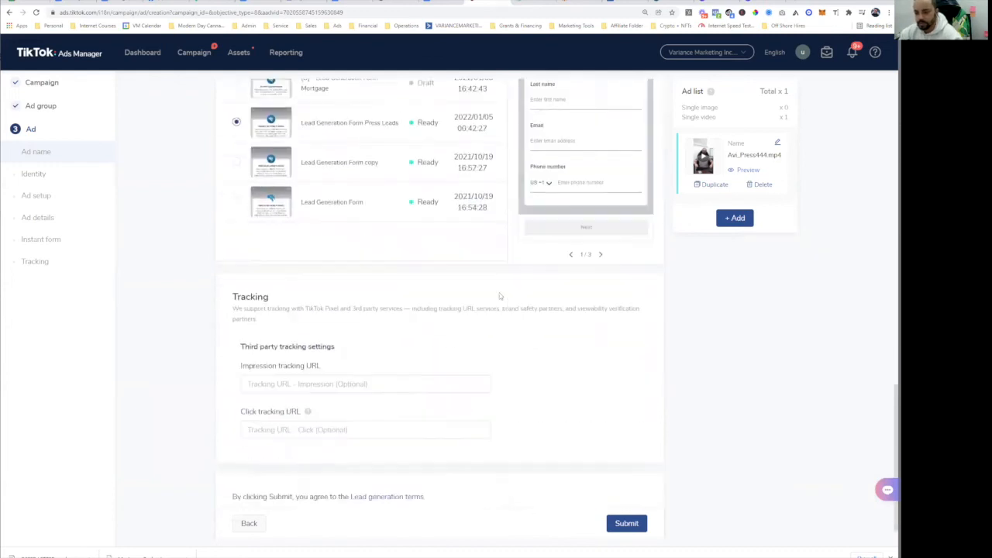
left_click(326, 366)
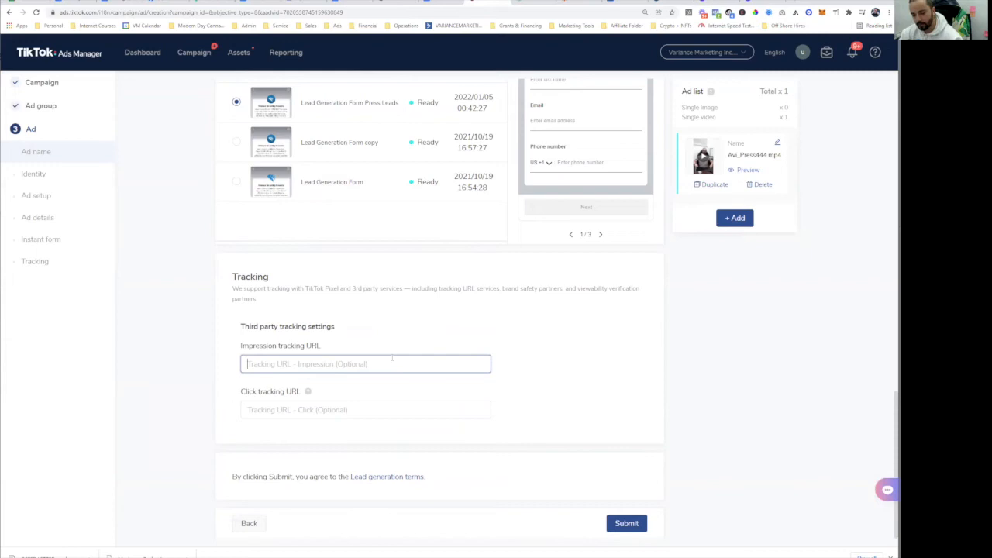
left_click(444, 339)
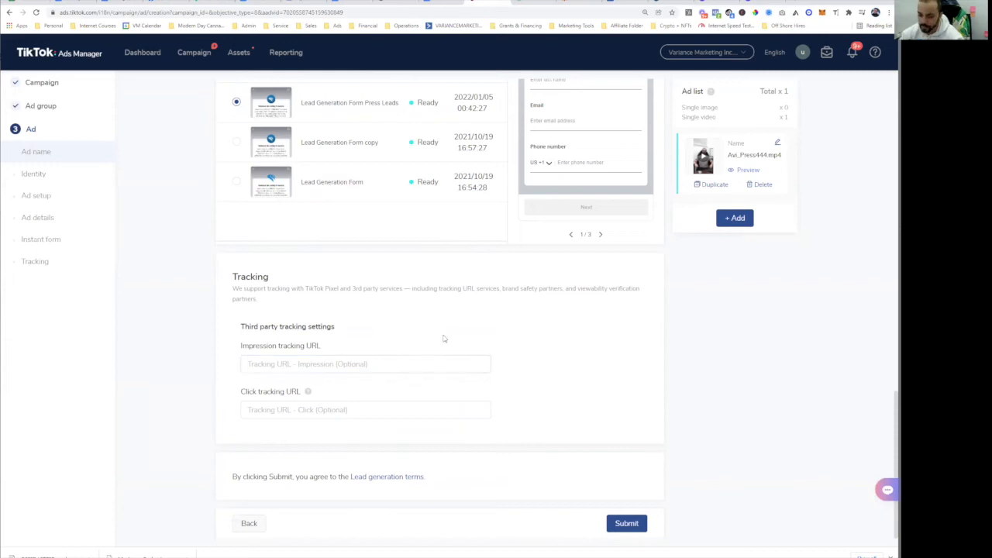
left_click(628, 524)
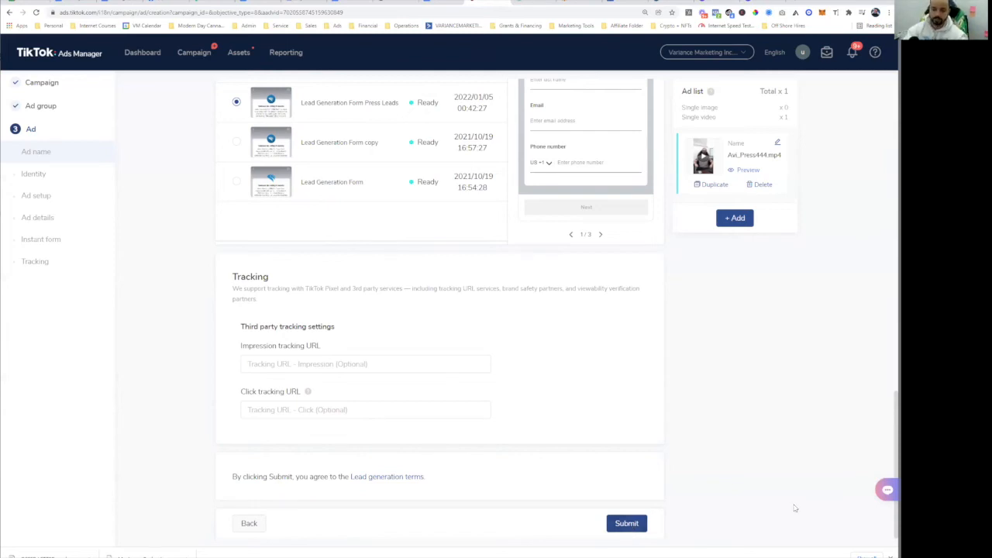
scroll(673, 432, "up", 5)
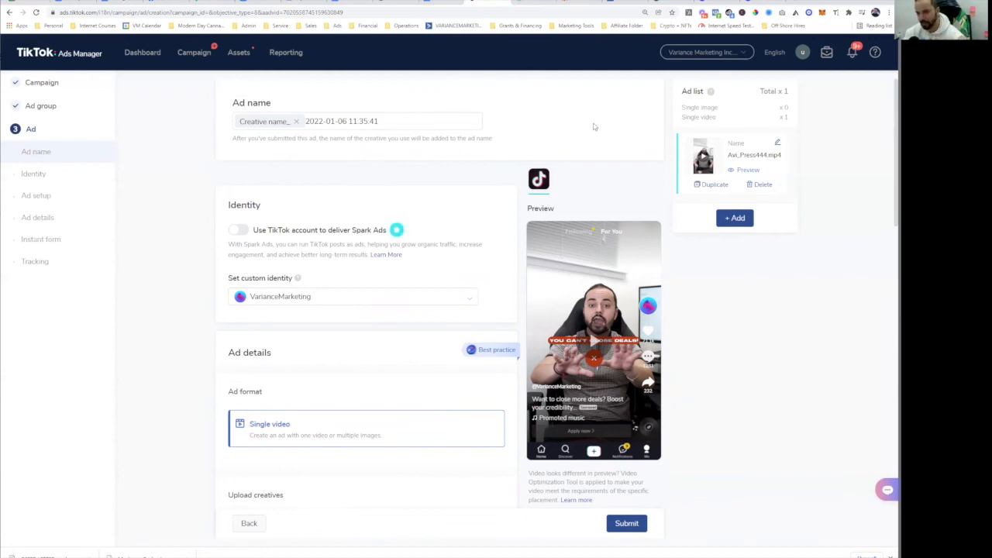
left_click(589, 4)
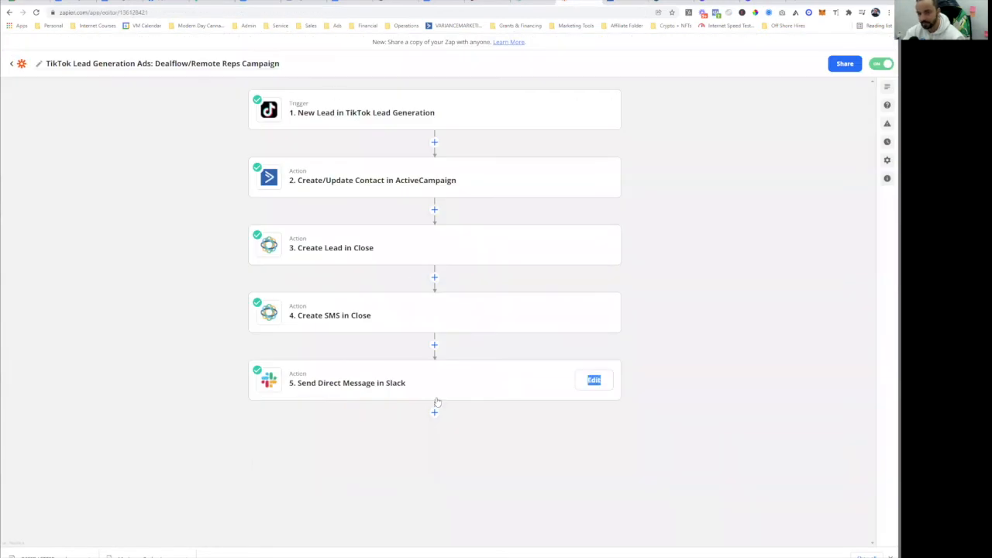
- Compare the Dealflow Nurture Sequence, the lead zap and the Close CRM lead record, then return to the ad
left_click(629, 3)
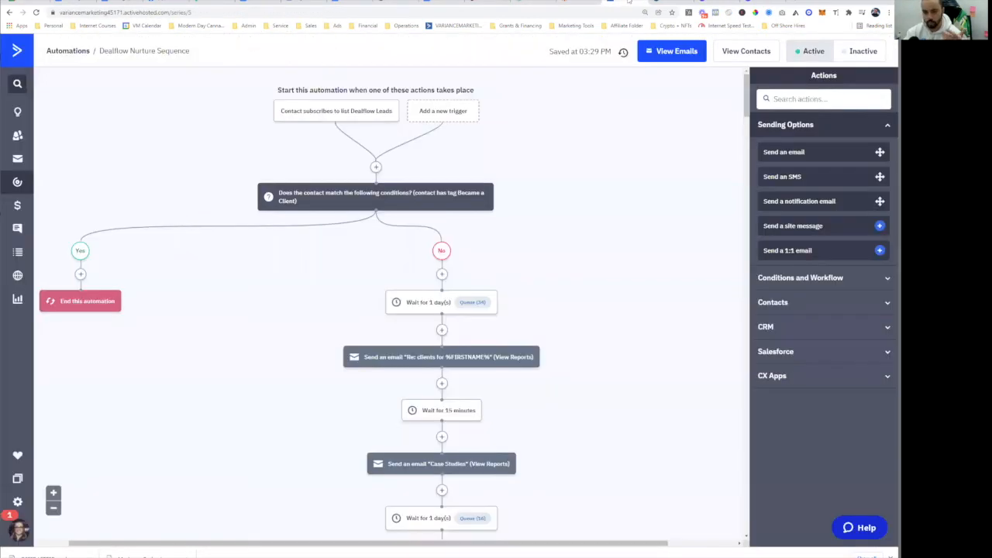
mouse_move(473, 366)
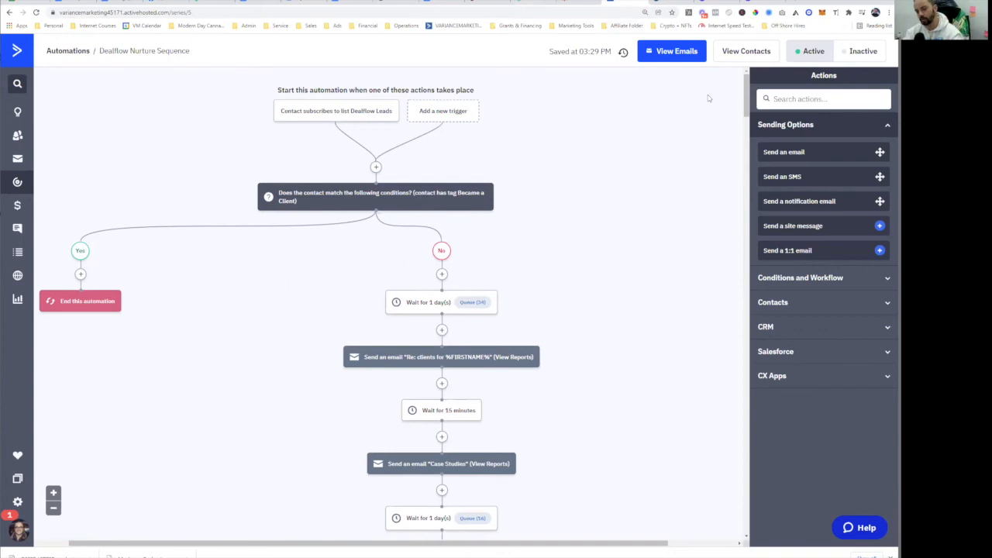
left_click(579, 2)
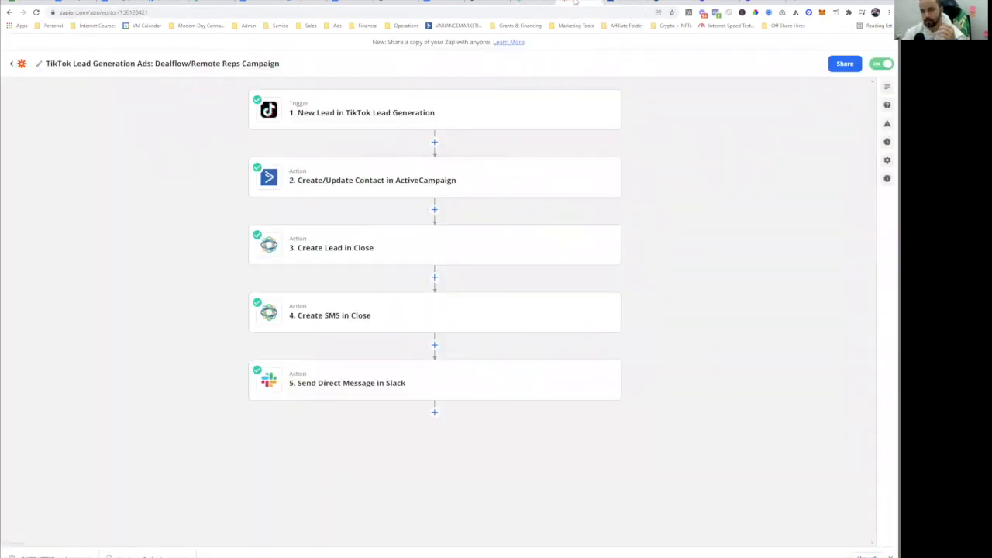
left_click(542, 3)
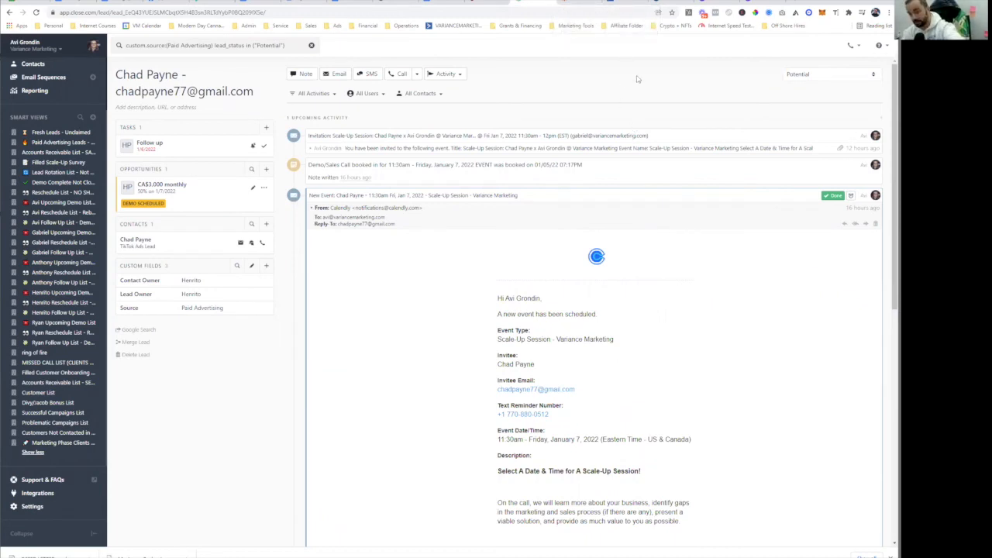
left_click(625, 2)
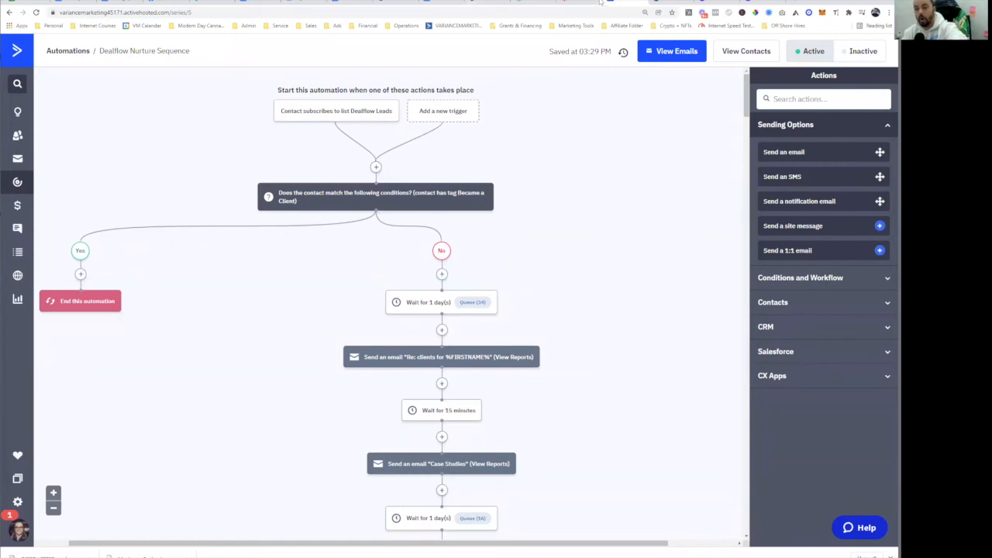
left_click(571, 4)
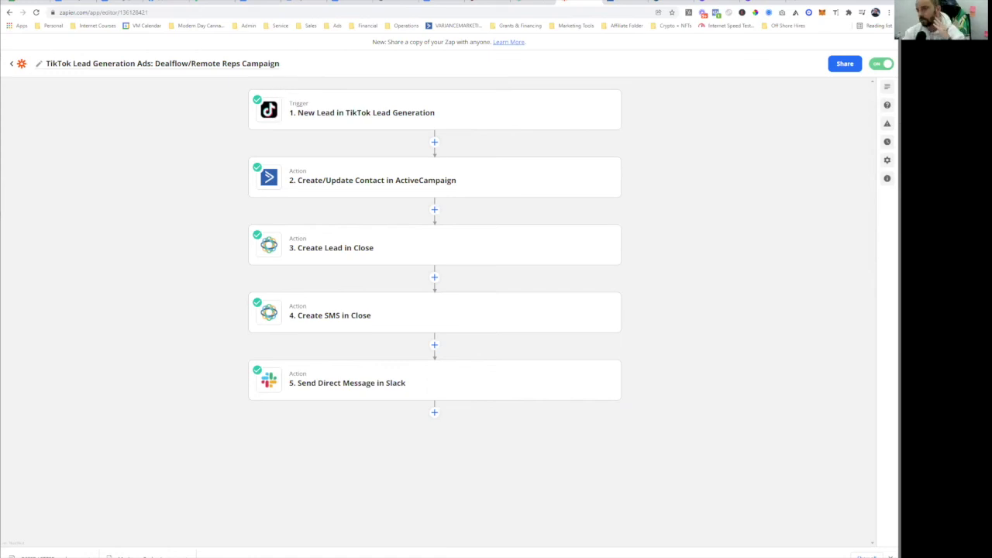
left_click(532, 2)
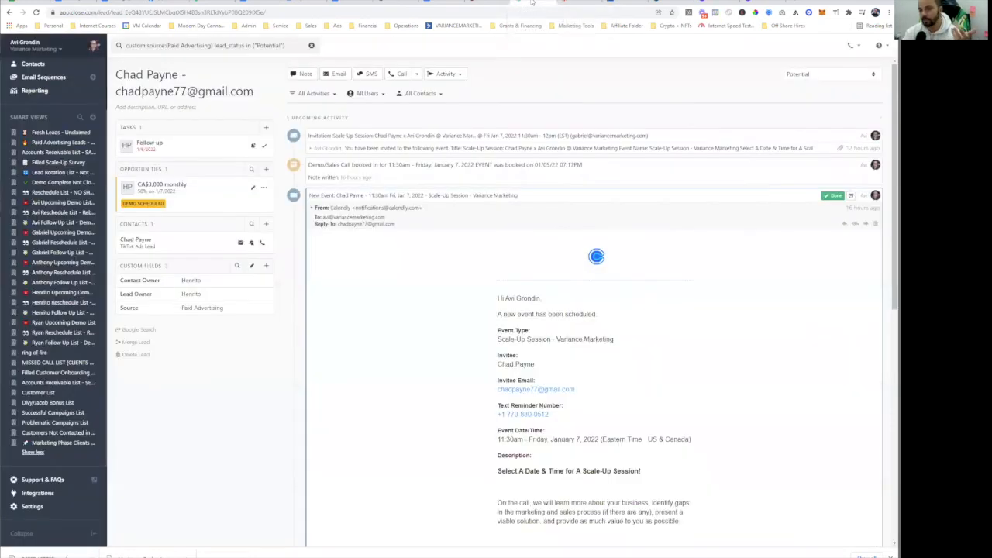
left_click(593, 3)
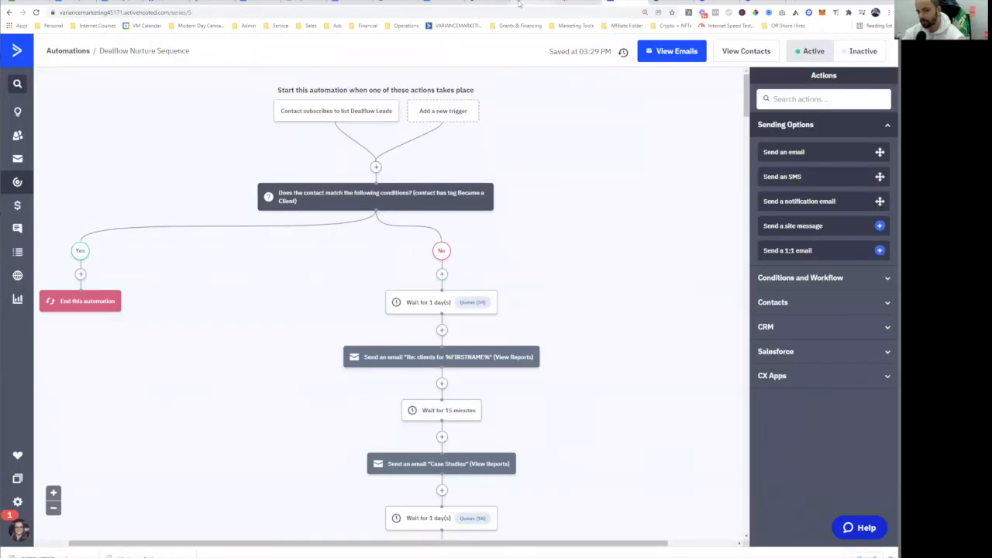
left_click(478, 3)
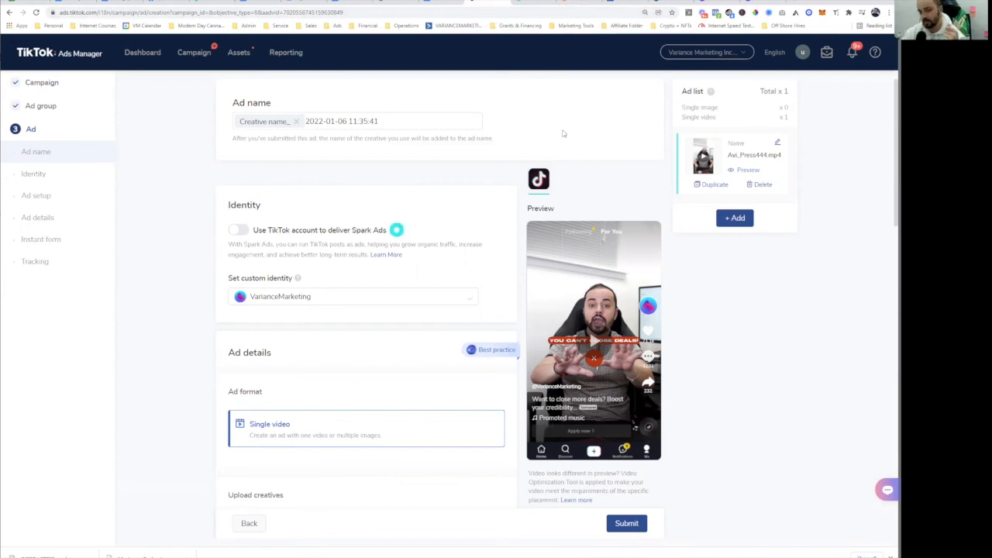
scroll(564, 133, "down", 12)
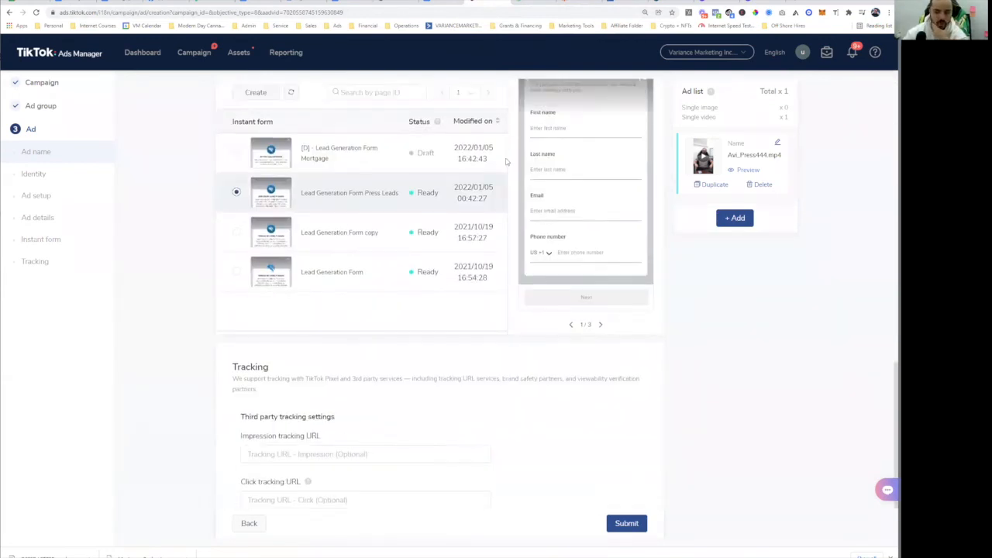
scroll(507, 161, "up", 4)
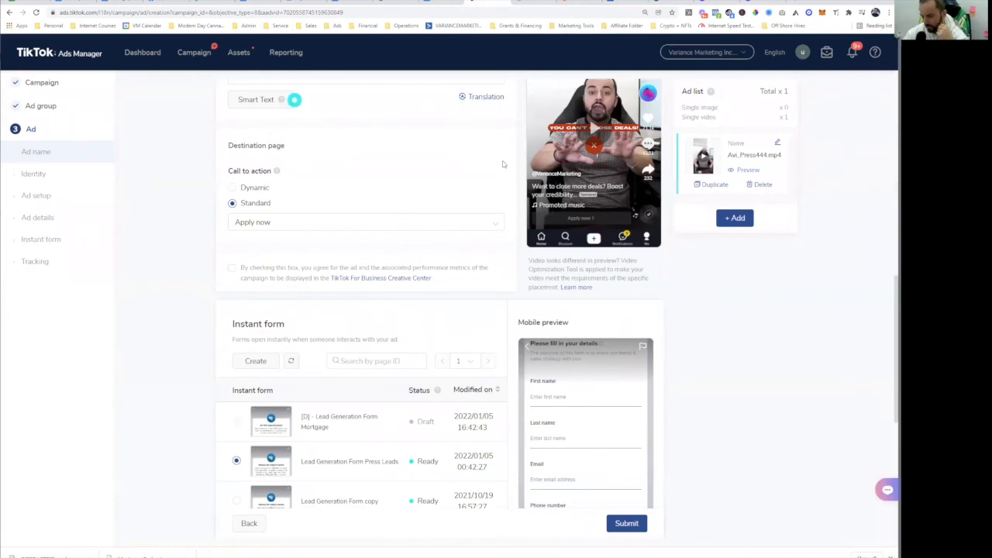
scroll(597, 310, "up", 1)
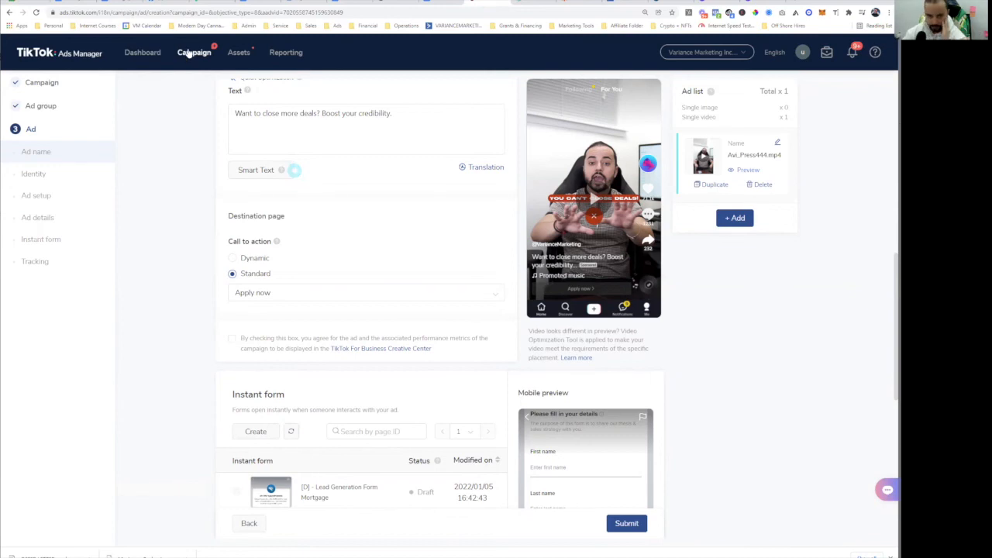
left_click(157, 56)
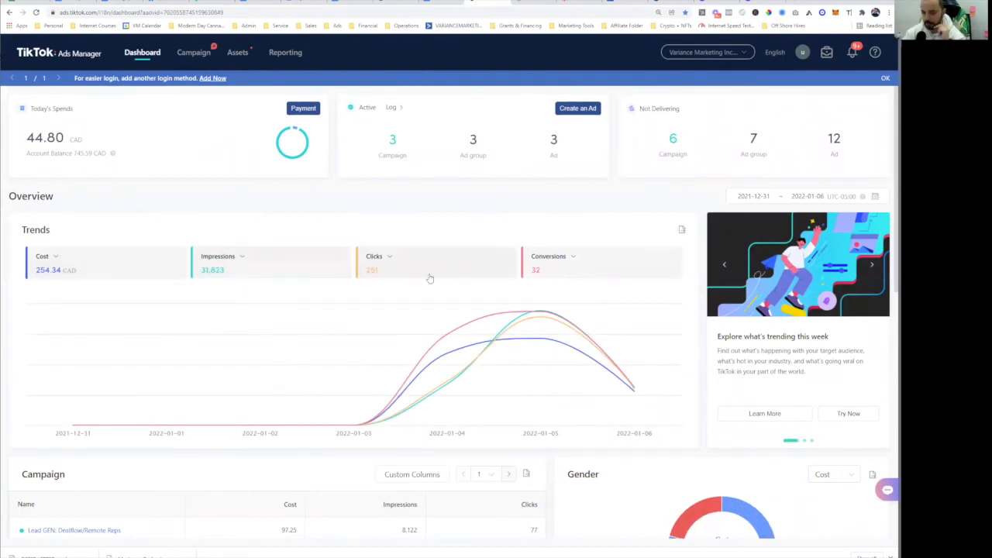
scroll(303, 352, "down", 4)
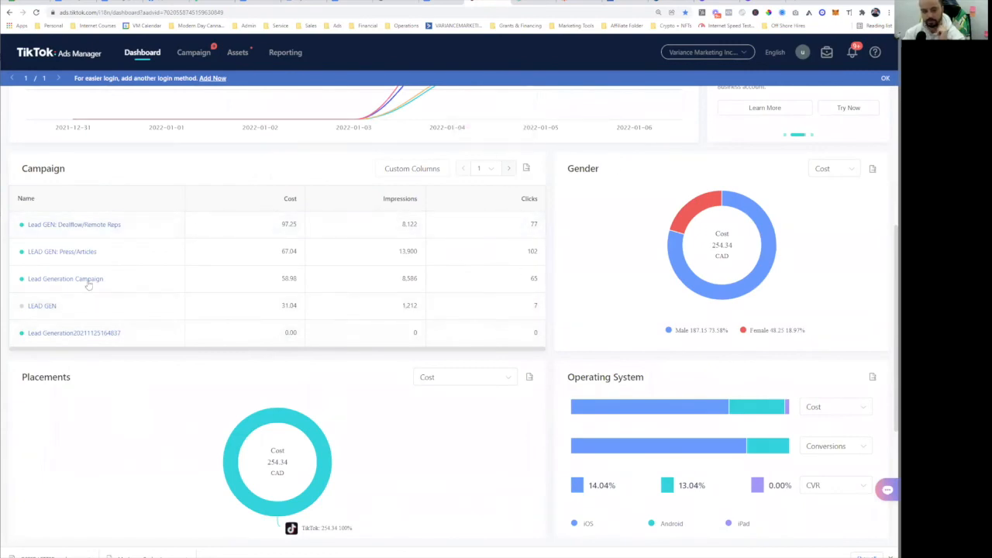
mouse_move(689, 215)
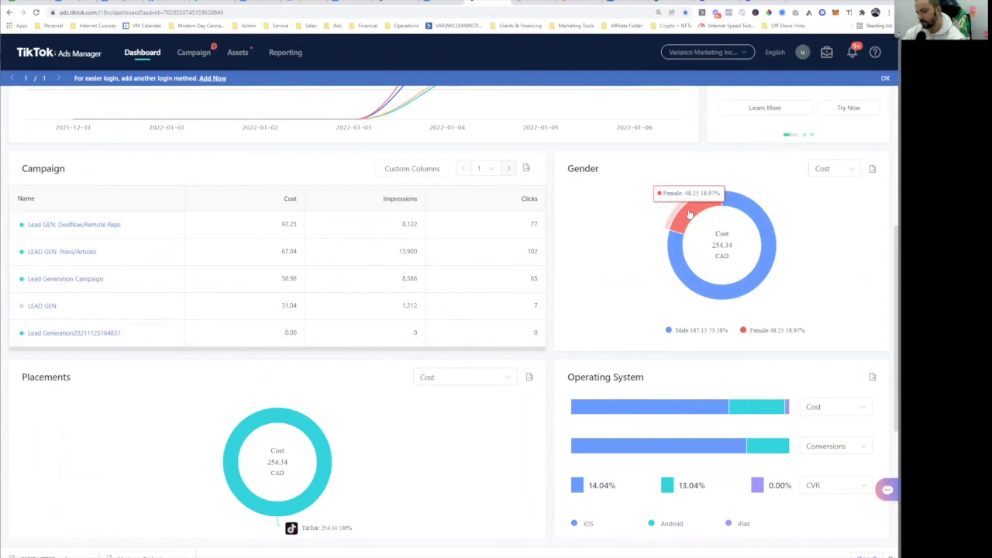
mouse_move(761, 216)
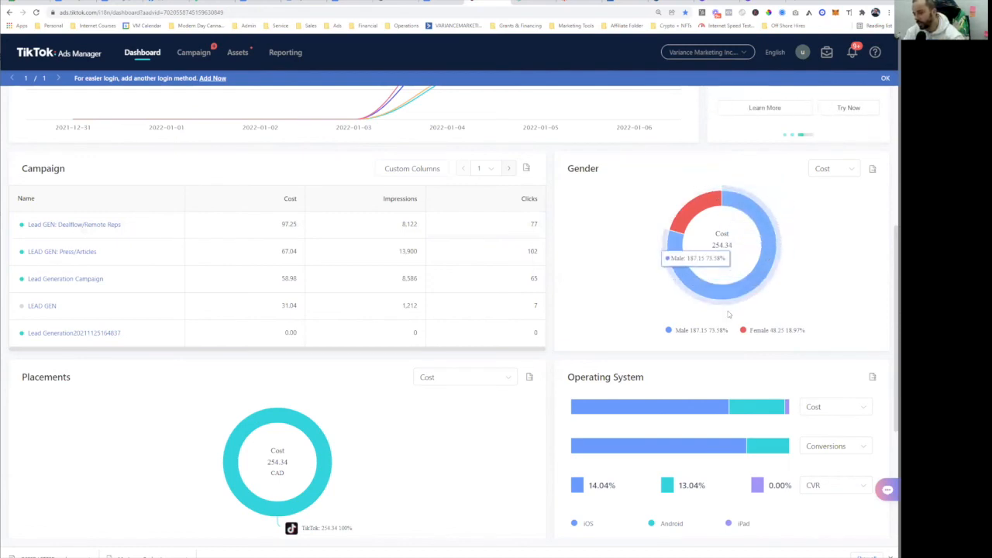
scroll(545, 219, "down", 2)
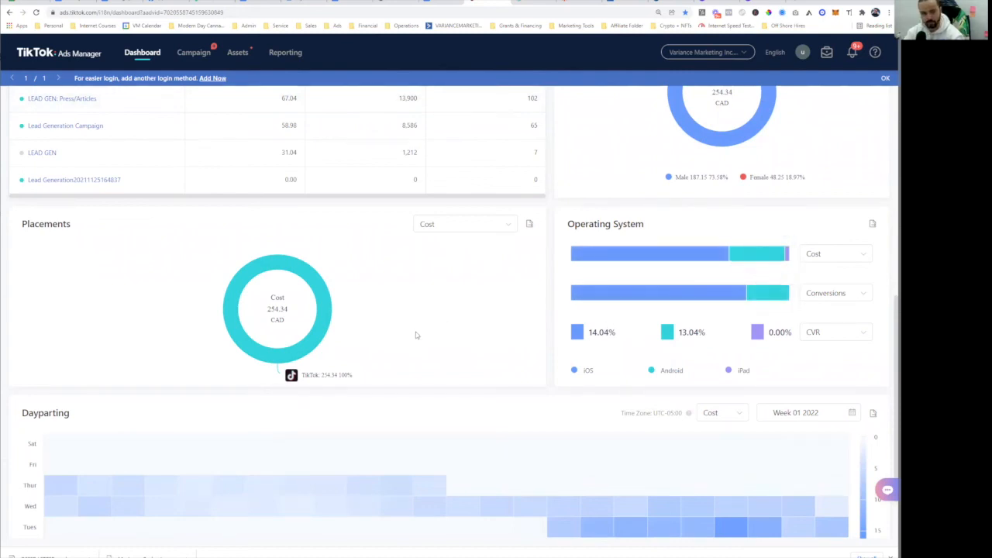
mouse_move(331, 308)
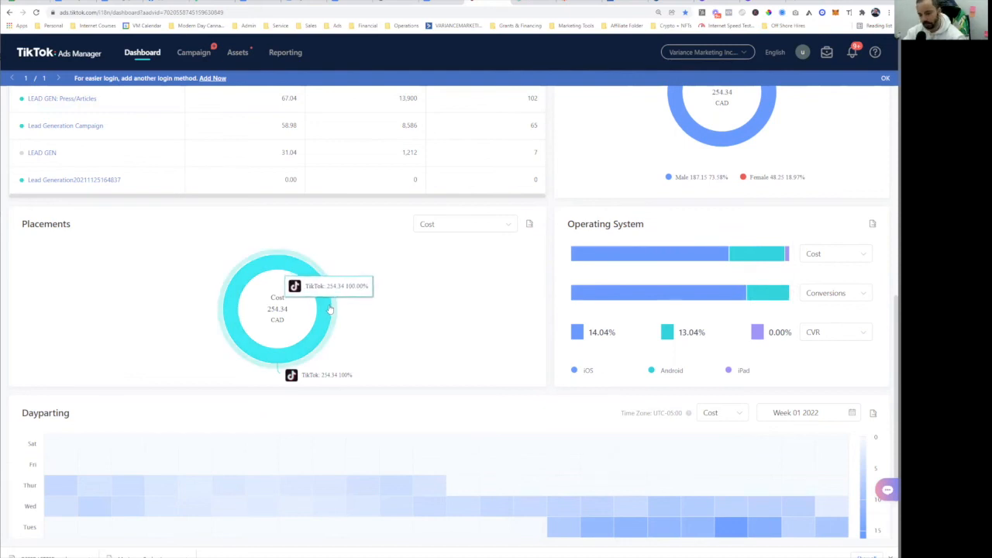
scroll(372, 293, "down", 1)
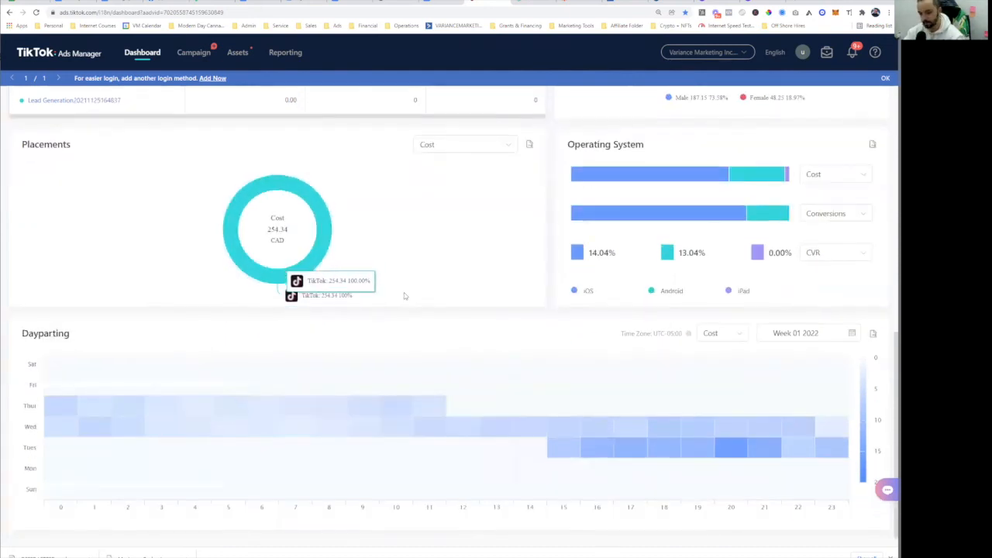
mouse_move(223, 417)
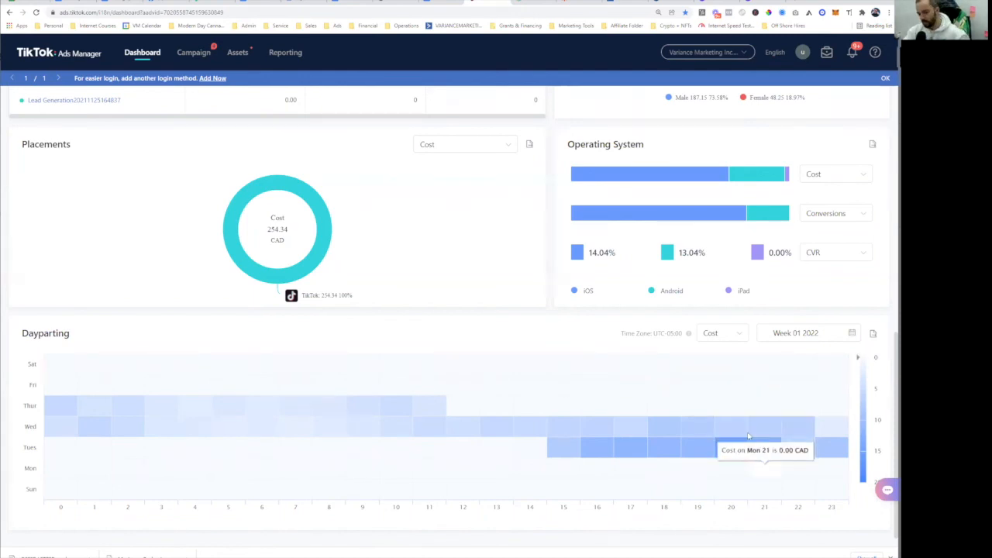
scroll(364, 380, "up", 10)
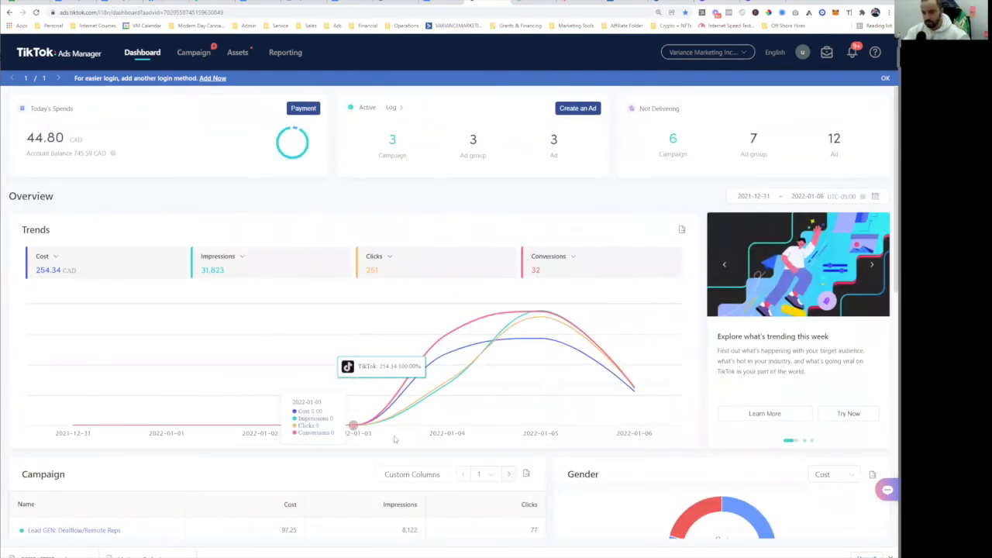
- Start a custom report with Creative as the dimension and Total Cost as the metric
left_click(294, 56)
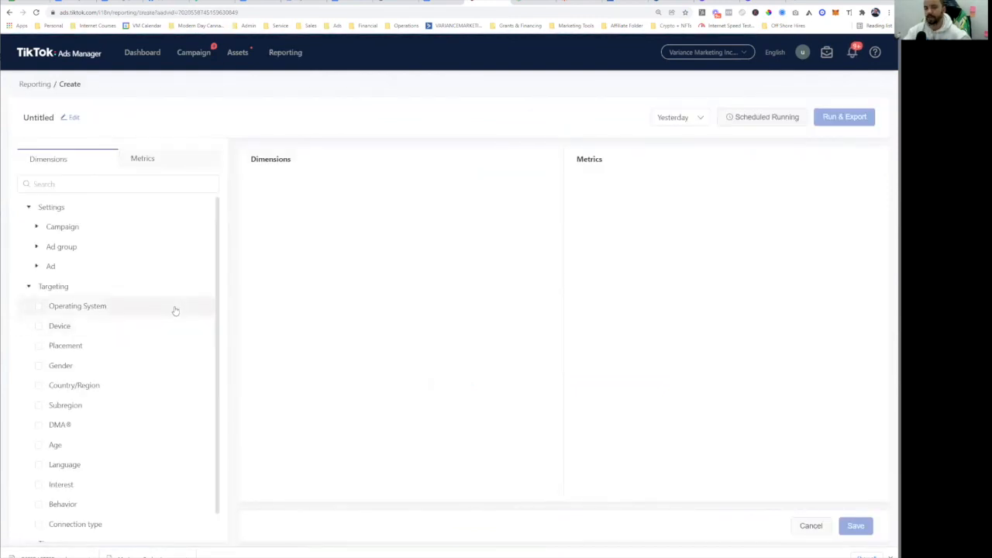
scroll(132, 312, "down", 1)
scroll(78, 325, "up", 1)
left_click(51, 267)
left_click(87, 345)
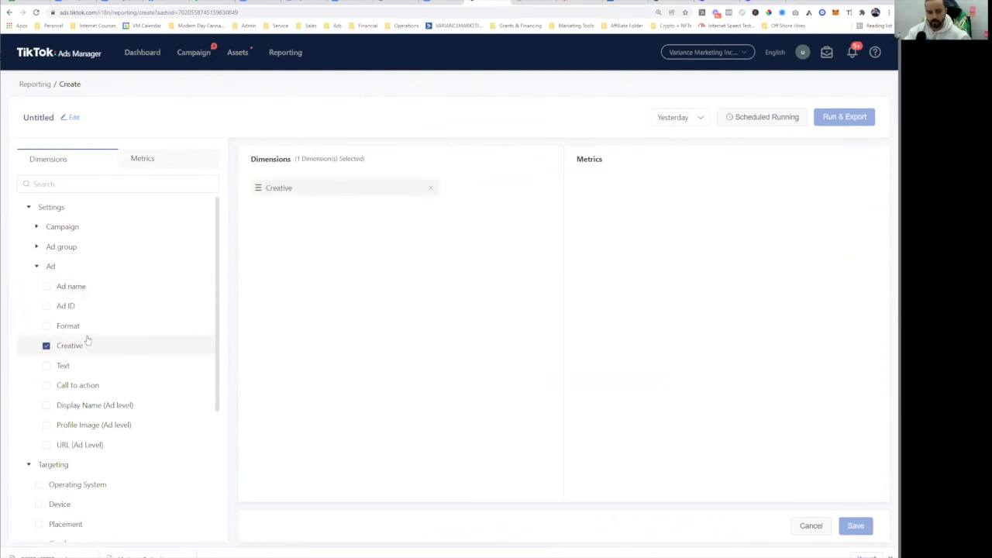
left_click(157, 166)
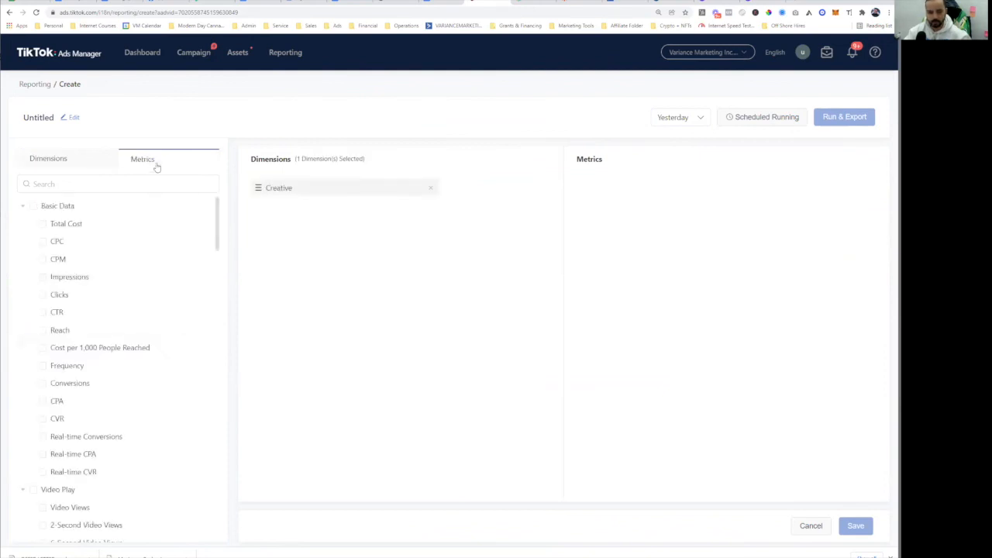
left_click(77, 225)
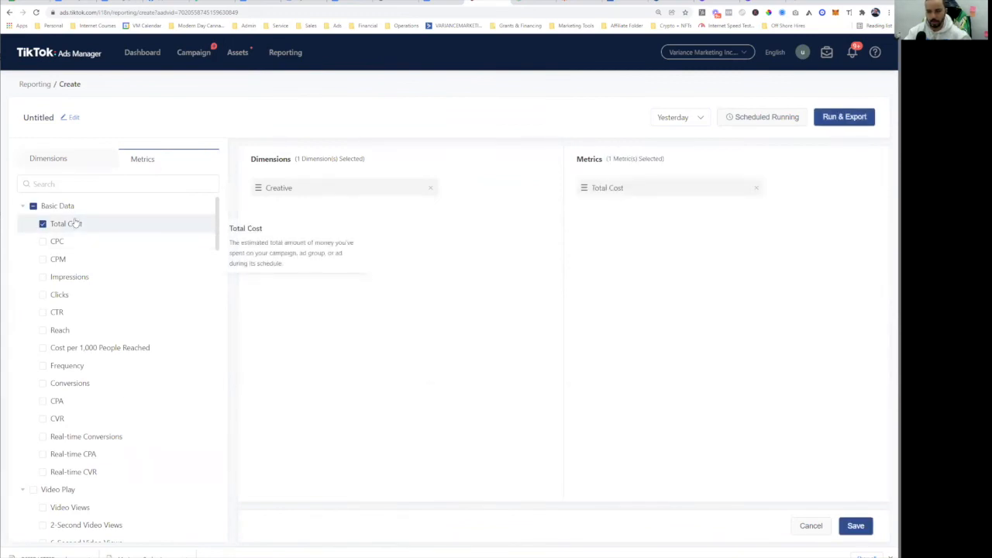
- Set the report's date range to Last 7 Days and attempt Run & Export
left_click(840, 119)
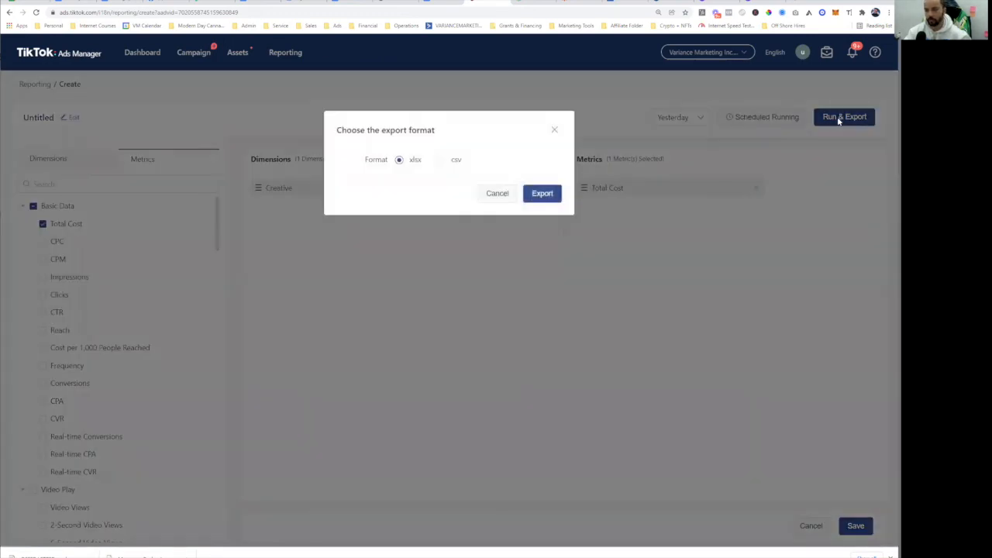
left_click(554, 130)
left_click(694, 117)
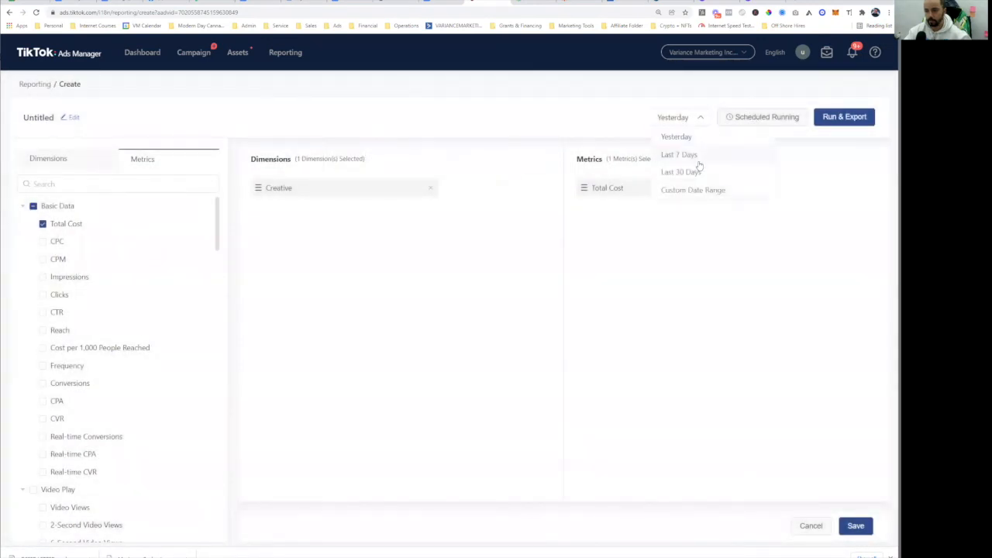
left_click(697, 157)
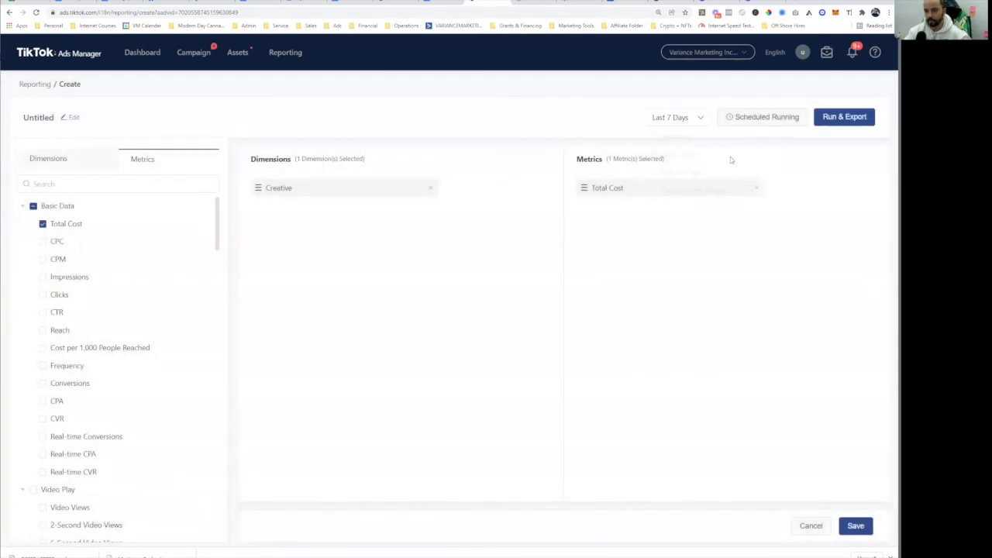
left_click(848, 118)
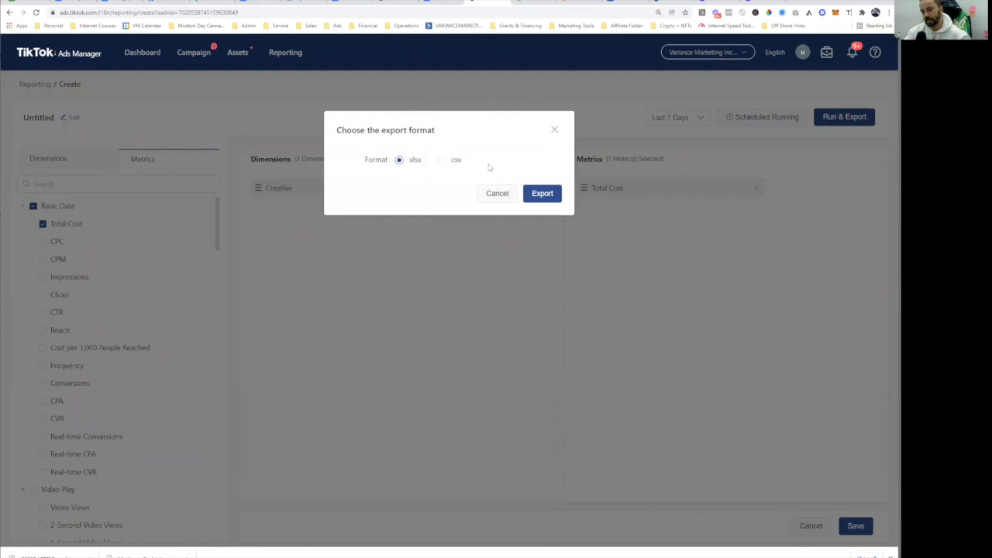
left_click(554, 129)
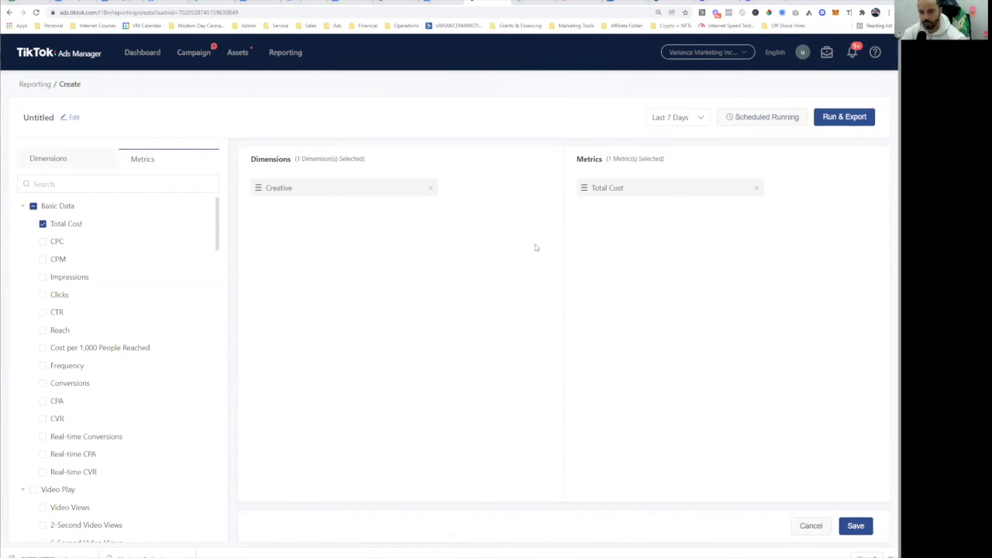
- Glance at the Zapier workflow, then go to the Dashboard, confirming Leave on the unsaved report
left_click(577, 4)
left_click(485, 1)
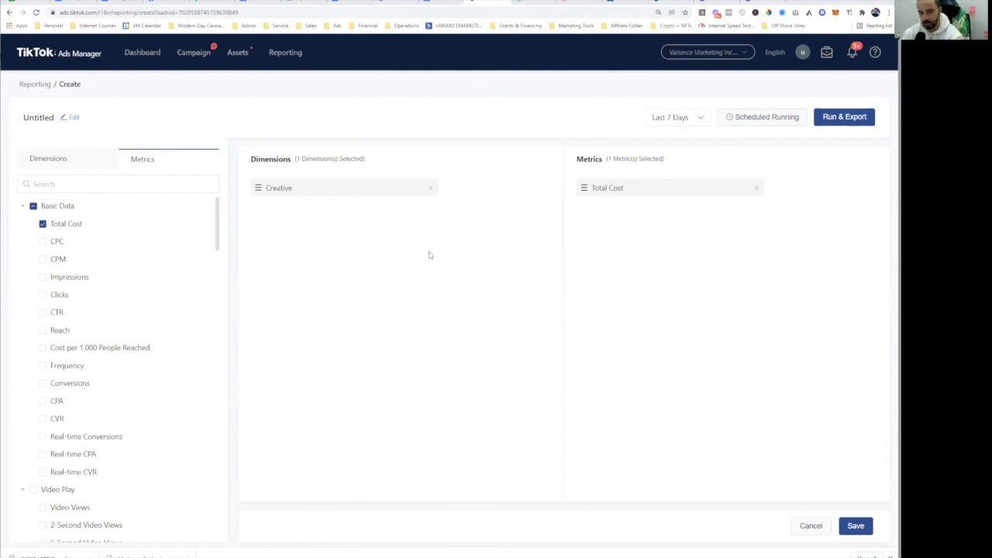
left_click(133, 56)
left_click(484, 61)
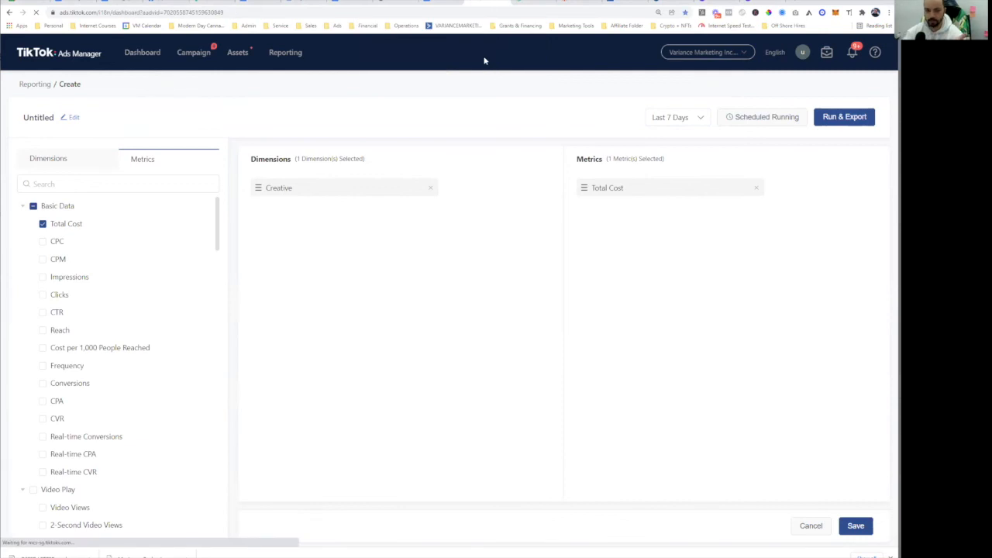